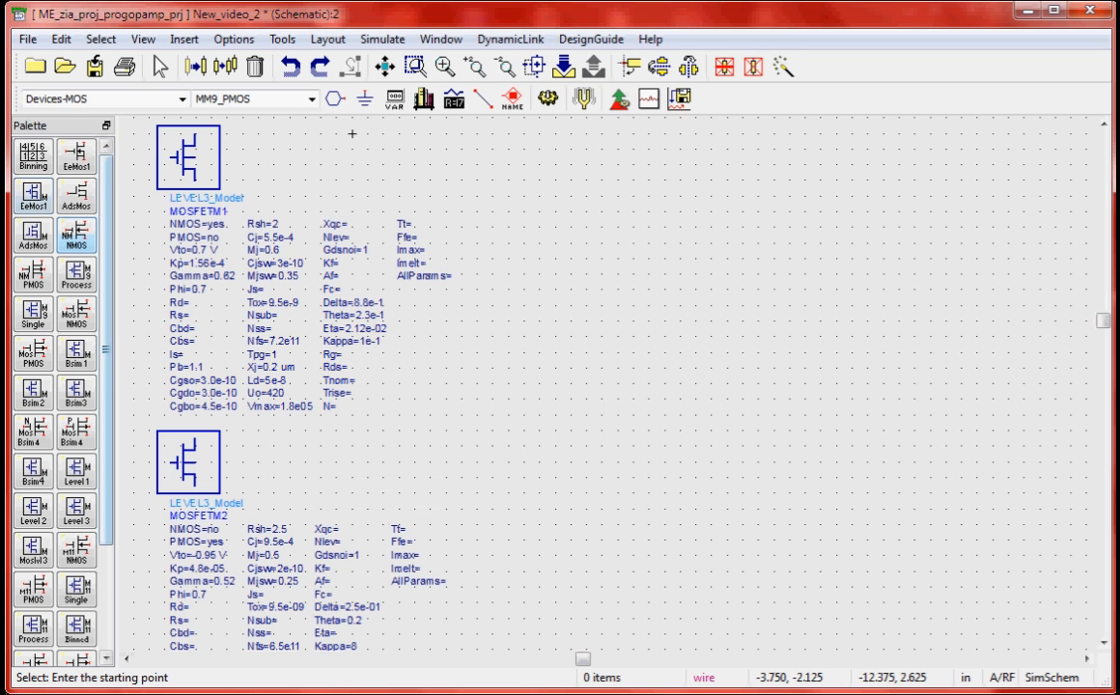
Place four MM9_NMOS transistors in two rows of two, and two MM9_PMOS transistors above the upper NMOS pair
left_click(75, 235)
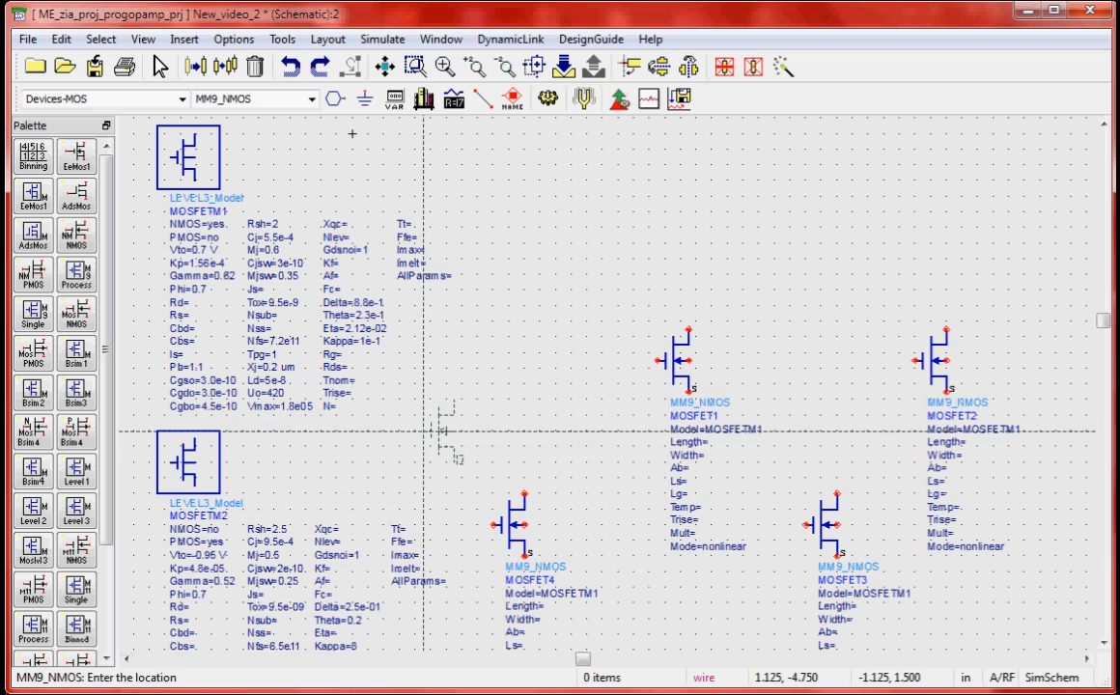
key("Escape")
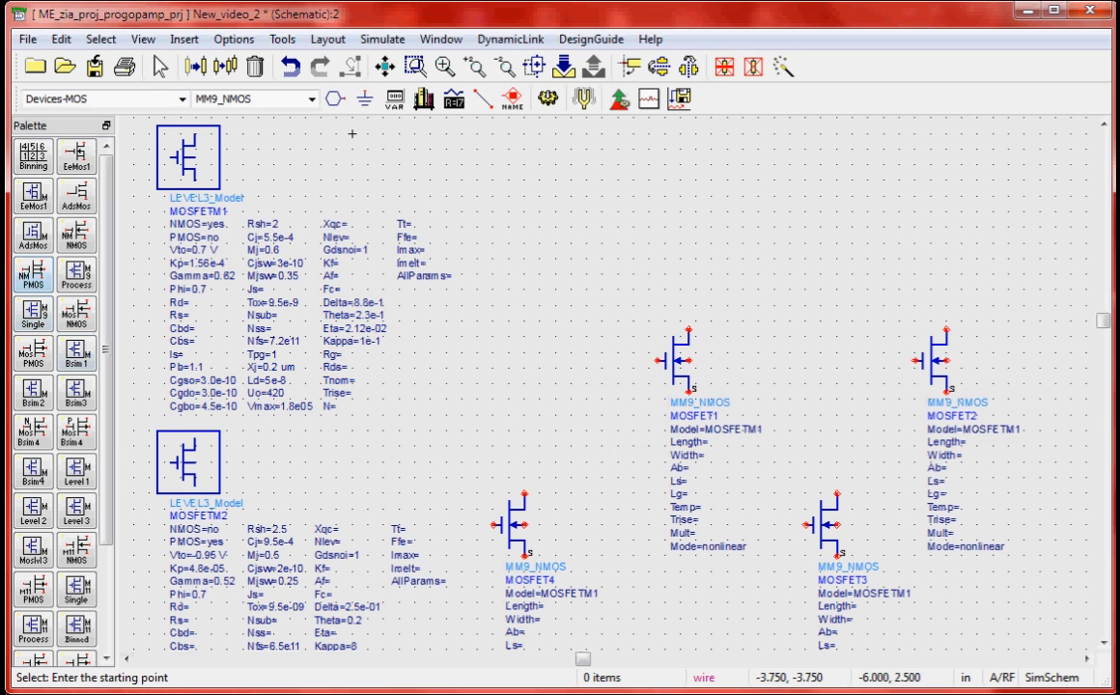
left_click(34, 272)
left_click(675, 189)
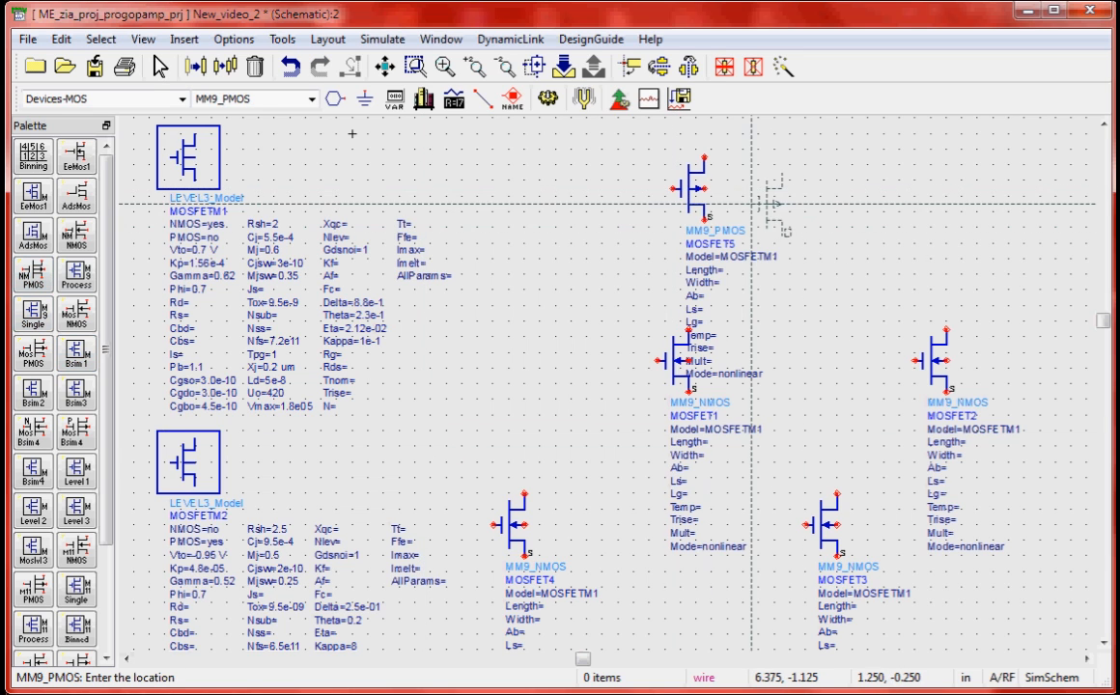
left_click(907, 196)
key("Escape")
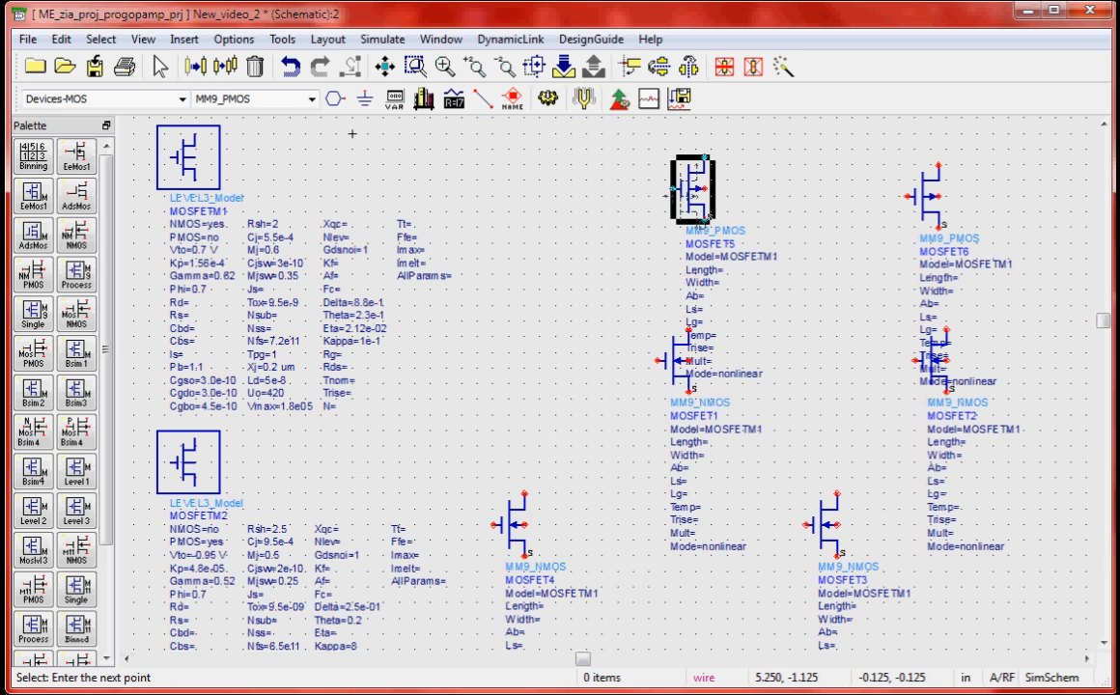
Mirror MOSFET5 about the Y axis and shift MOSFET6 slightly toward it
left_click_drag(688, 196, 680, 204)
right_click(681, 203)
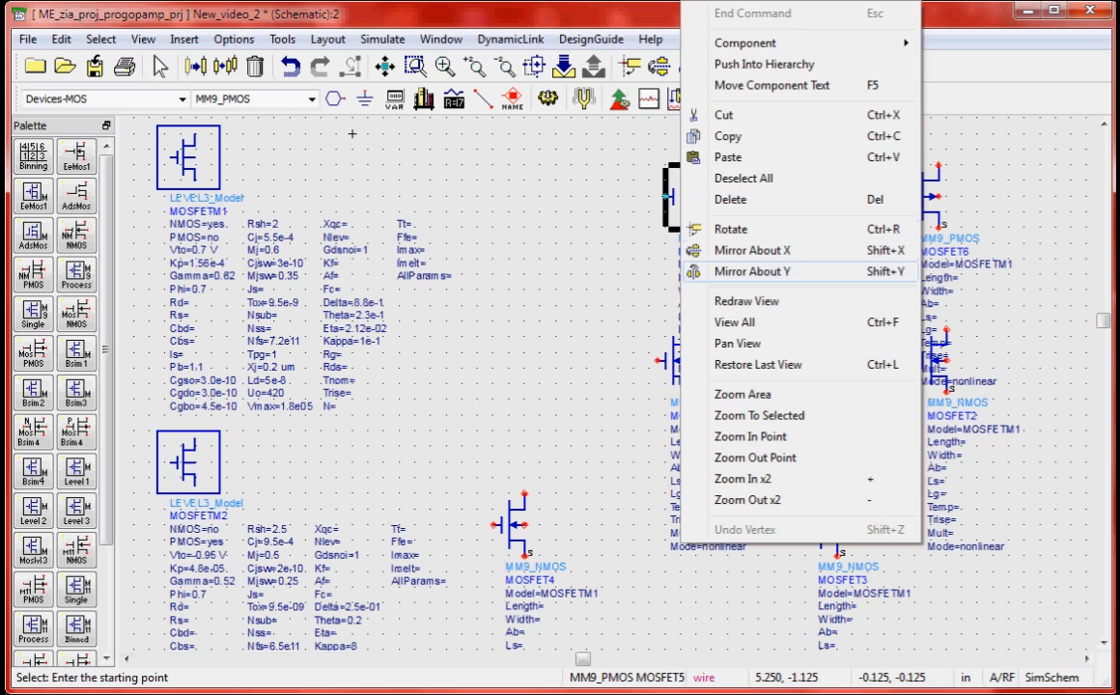
left_click(752, 271)
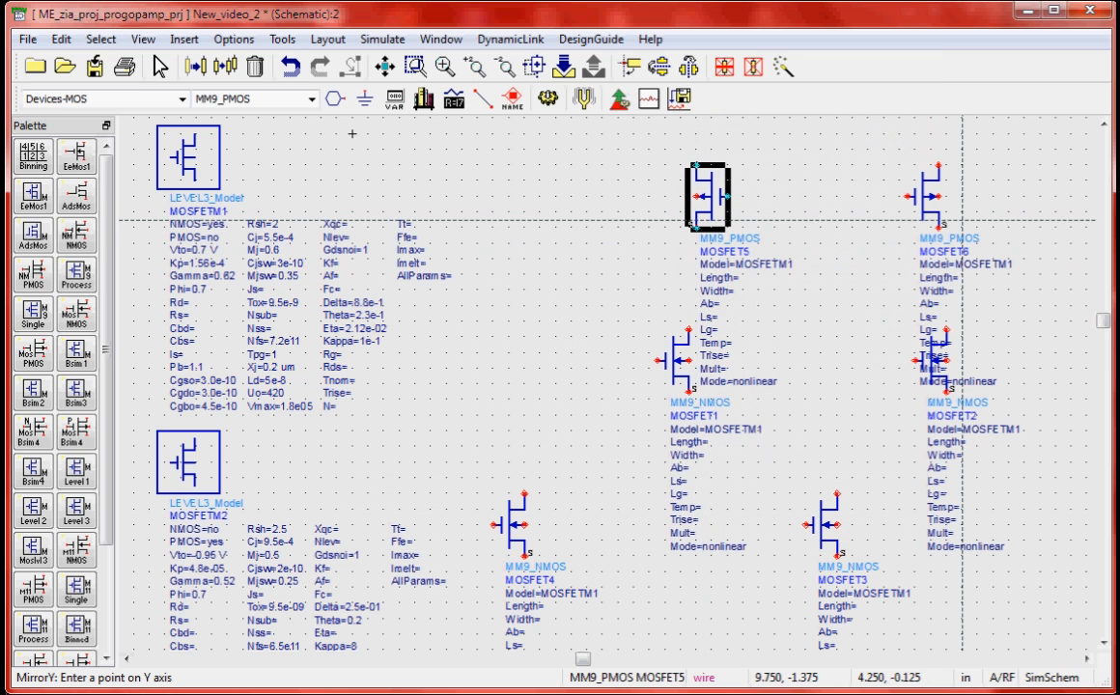
key("Escape")
left_click_drag(923, 211, 908, 211)
Mirror MOSFET1 about the Y axis, keeping it below MOSFET5
left_click(676, 366)
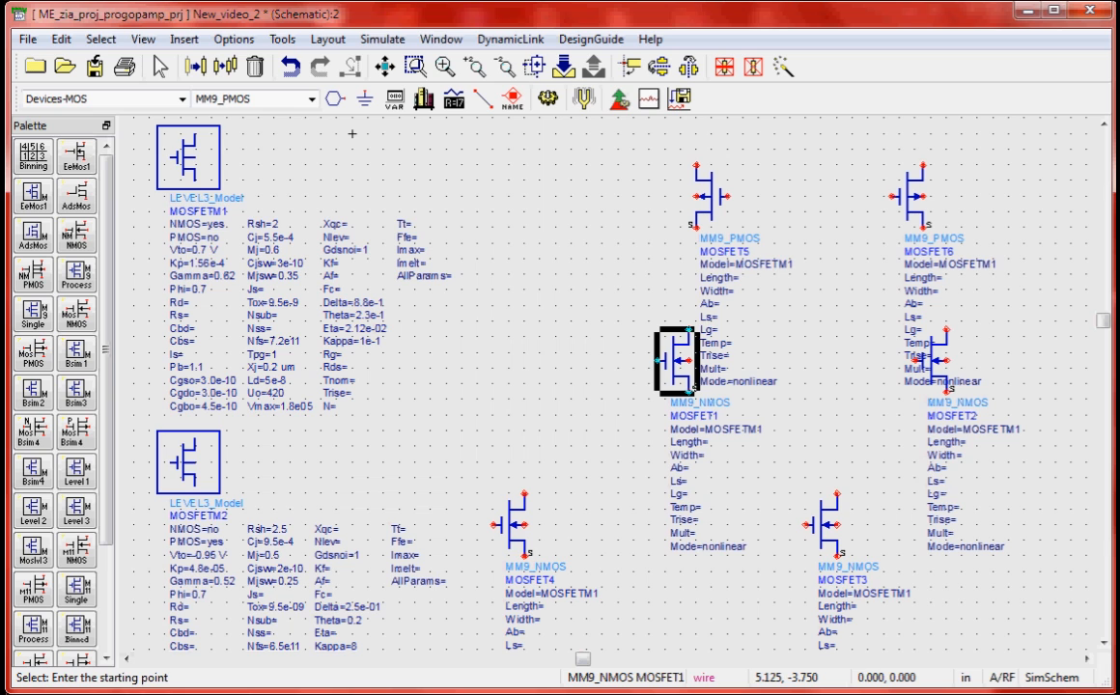
key("shift+y")
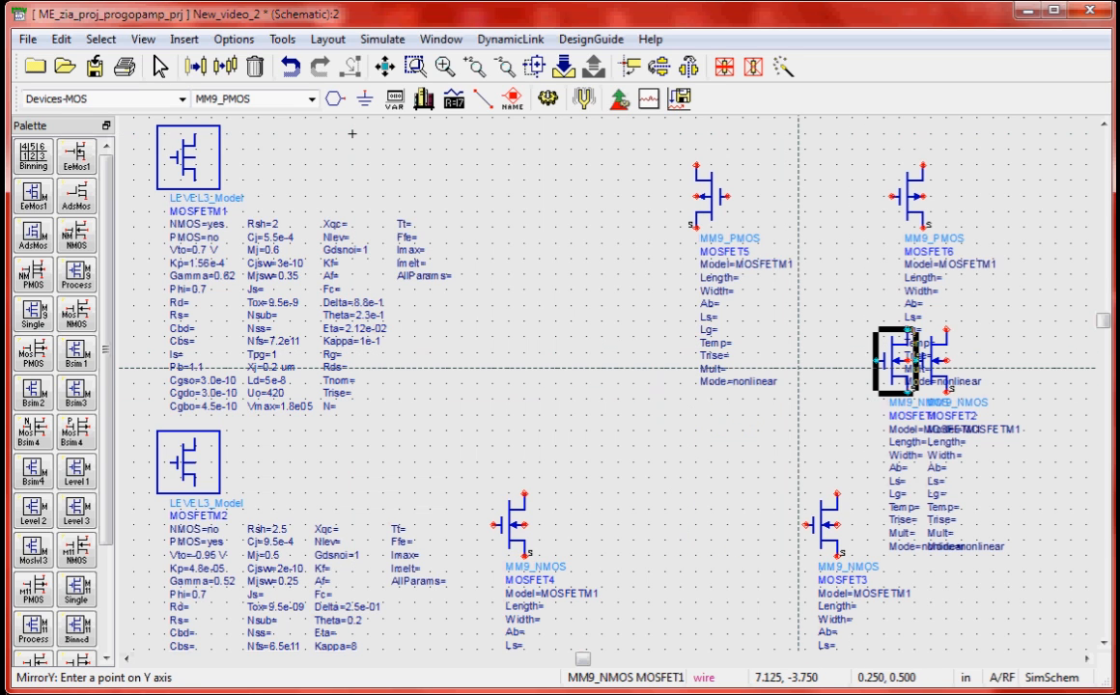
left_click(799, 368)
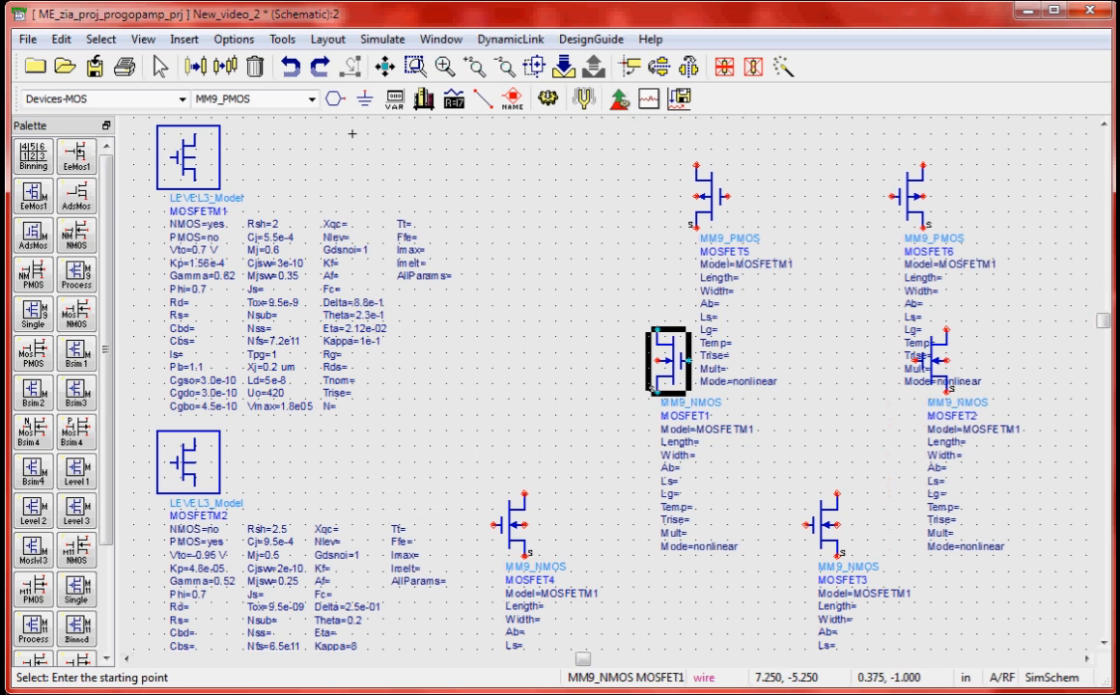
left_click(799, 455)
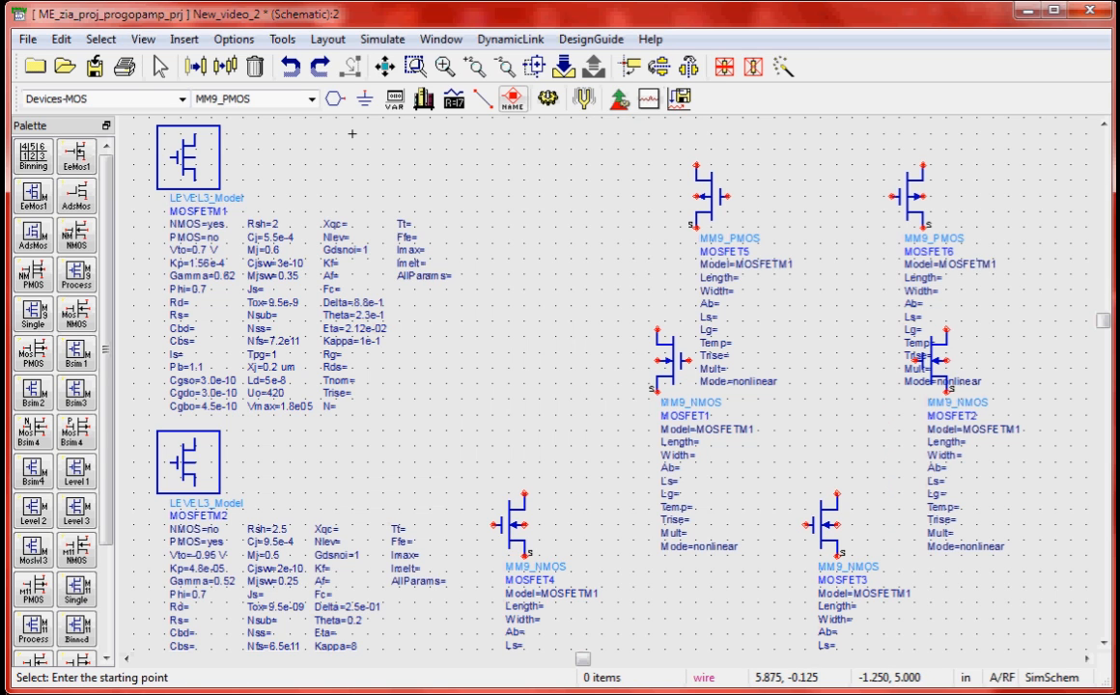
Mirror MOSFET5 about the X axis so its source terminal faces up
left_click(484, 99)
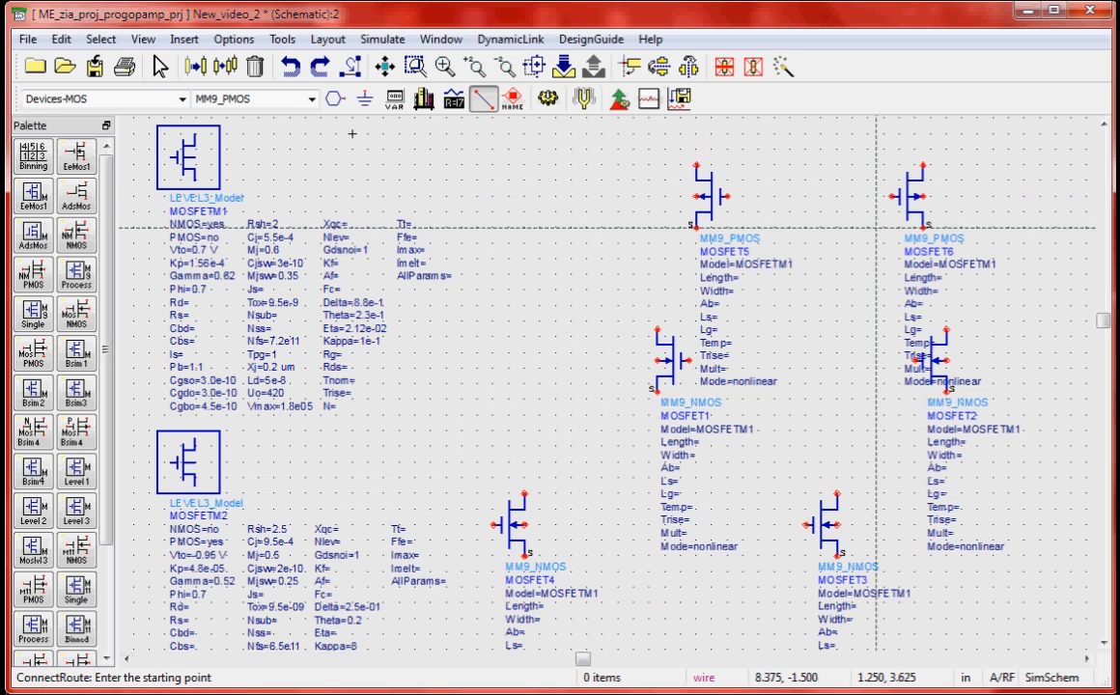
key("Escape")
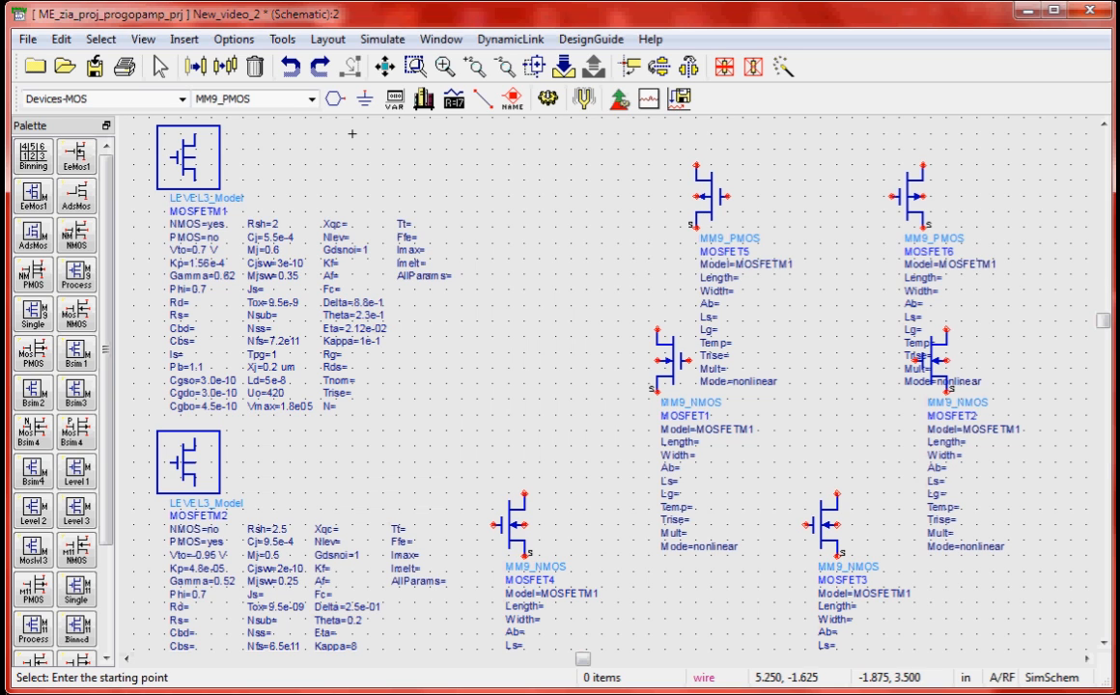
right_click(704, 198)
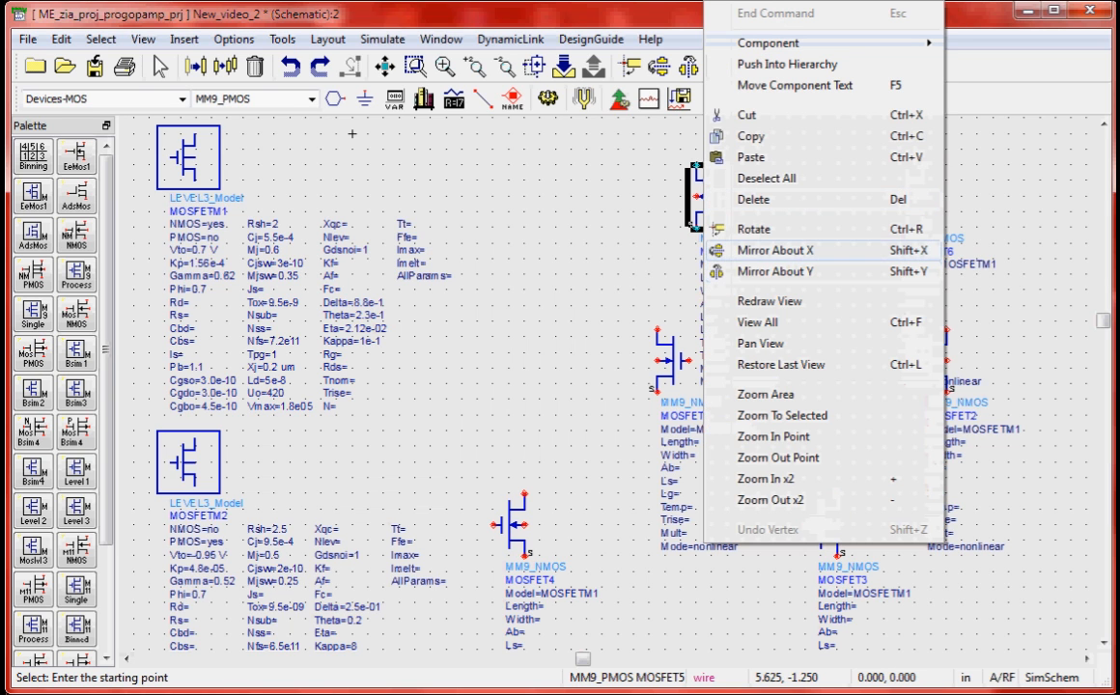
left_click(776, 250)
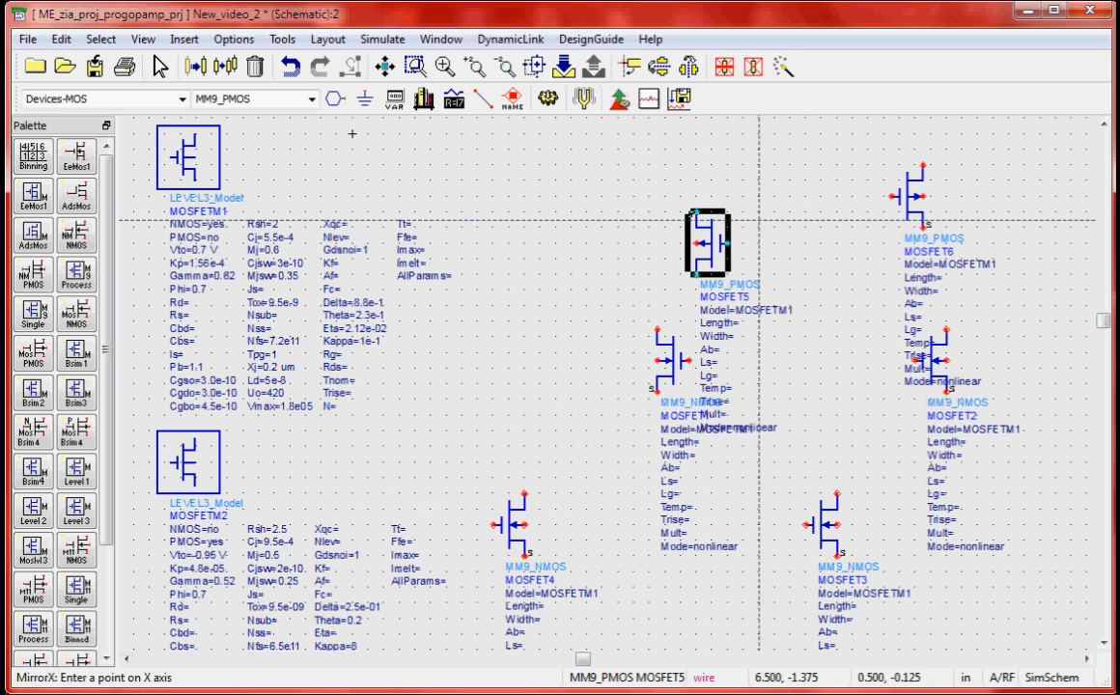
key("Escape")
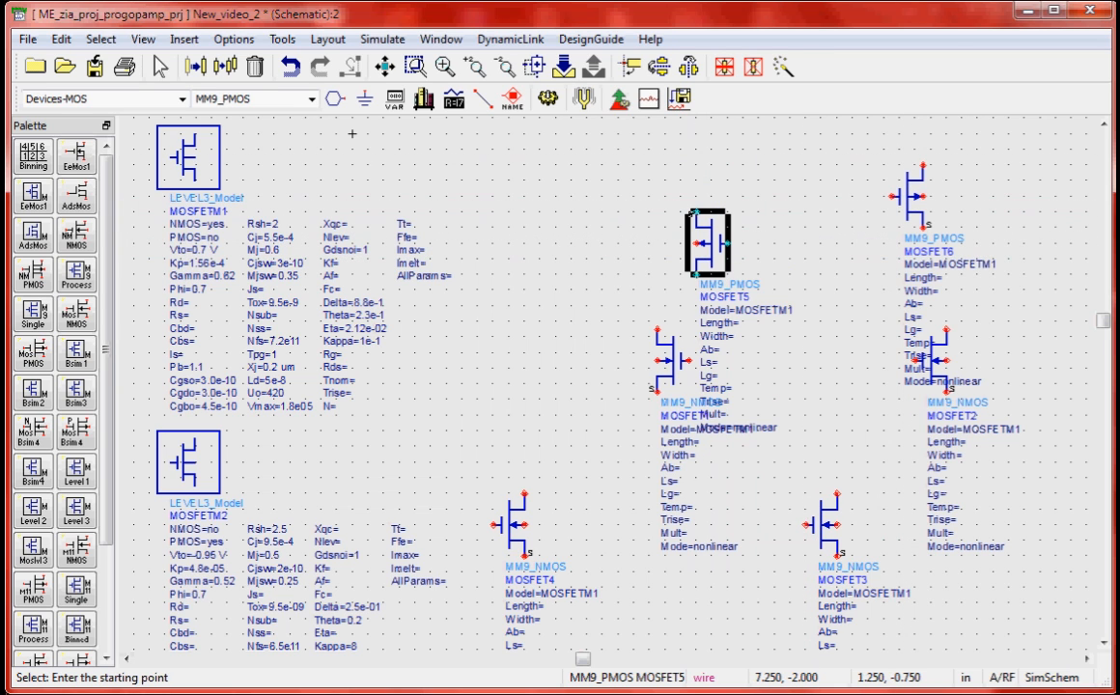
left_click(751, 236)
left_click(791, 220)
Mirror MOSFET6 about the X axis and move it closer to MOSFET5 at the same height
left_click(910, 196)
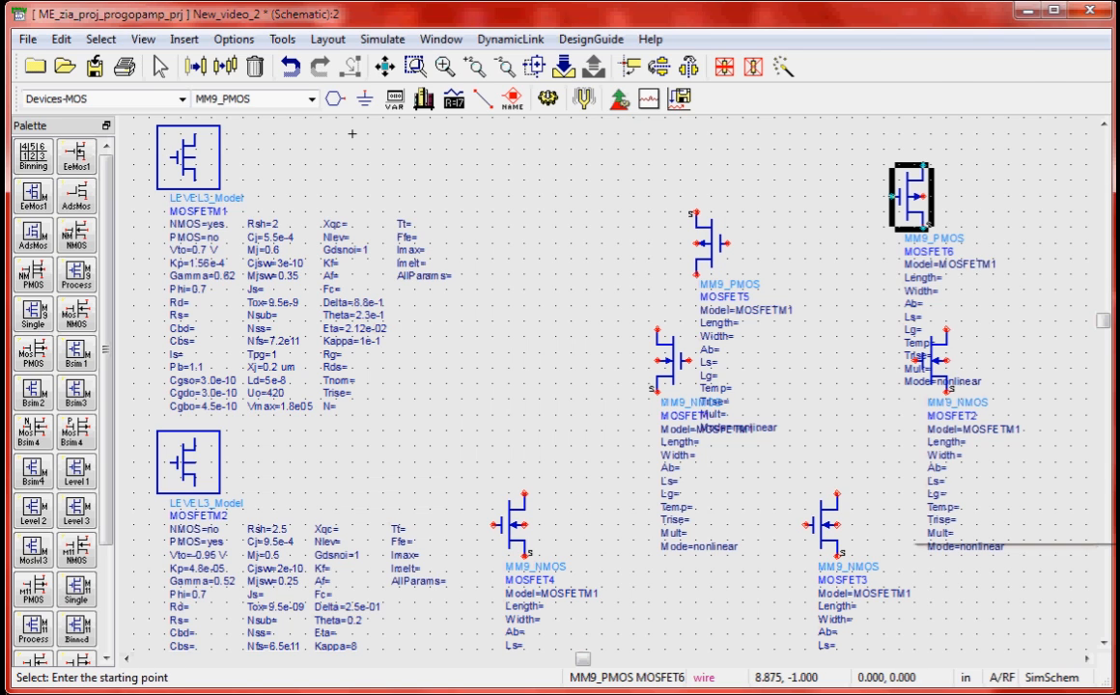
right_click(913, 203)
left_click(980, 250)
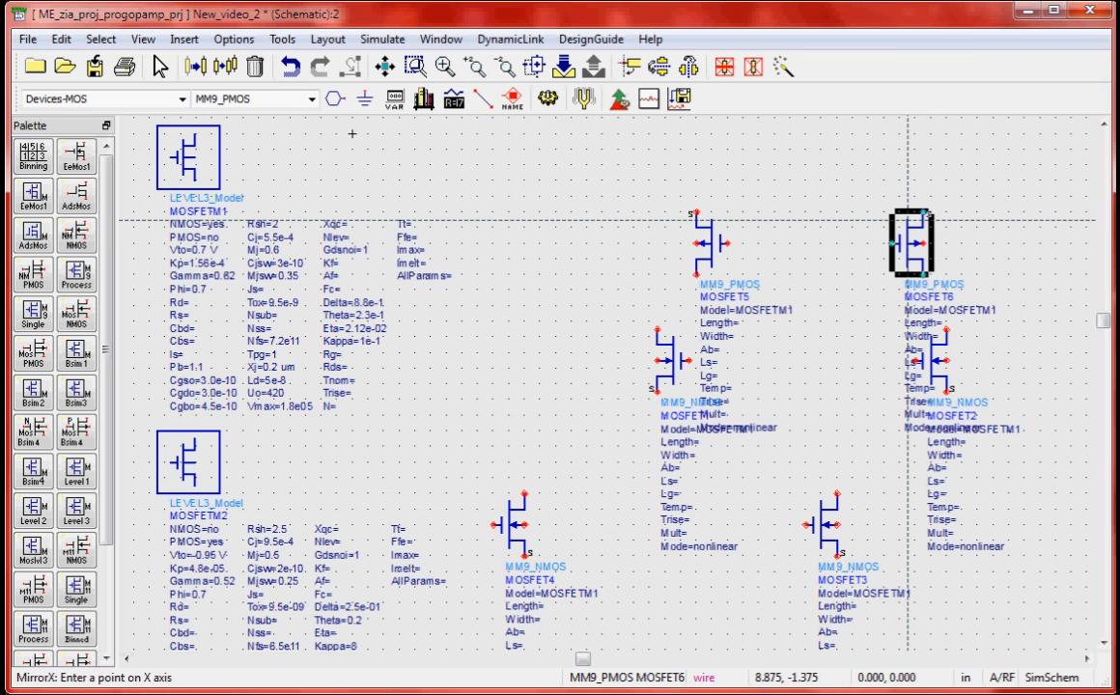
left_click(908, 220)
left_click(986, 213)
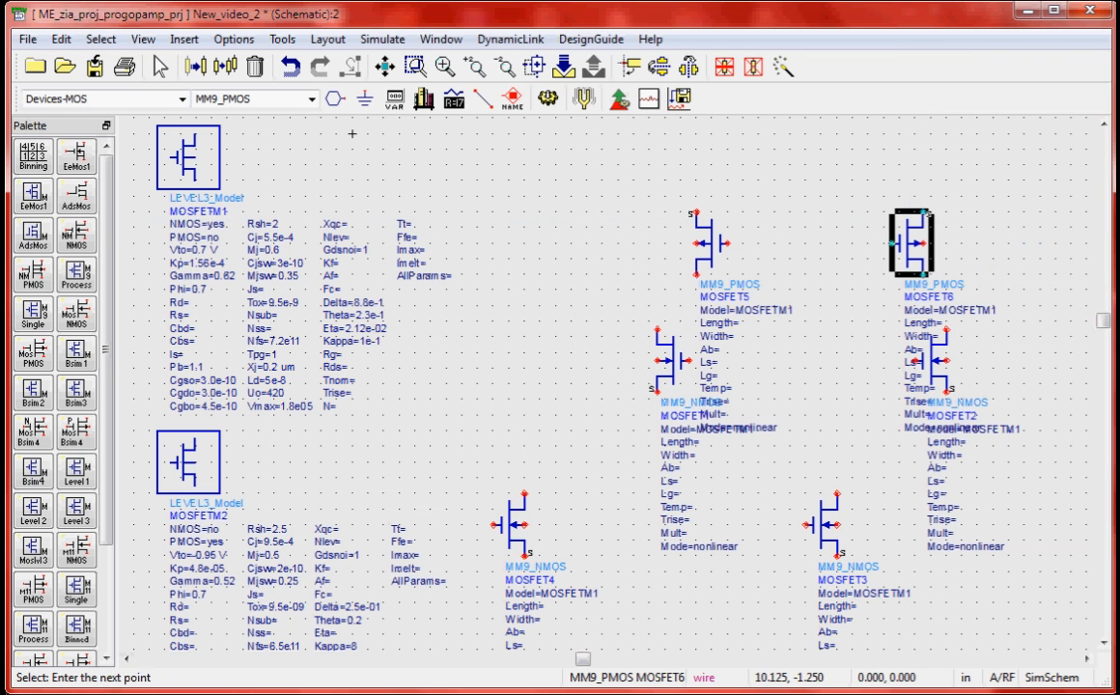
left_click_drag(909, 243, 865, 243)
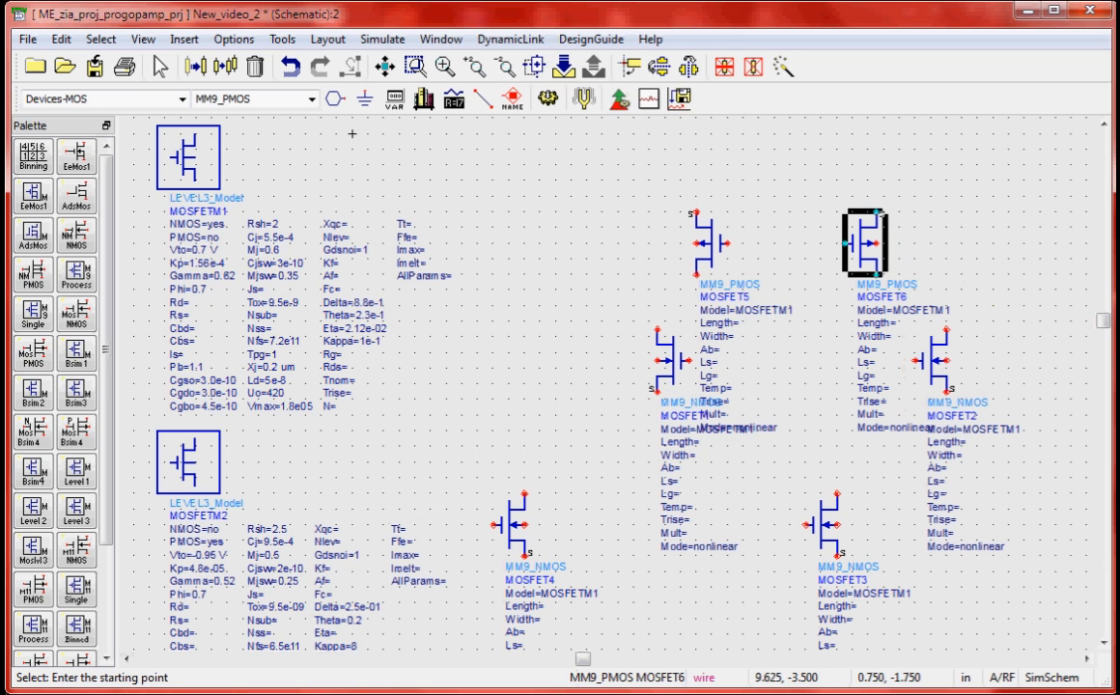
left_click(351, 133)
left_click(352, 133)
Mirror MOSFET2 about the Y axis so its gate faces outward, away from MOSFET1
left_click(934, 360)
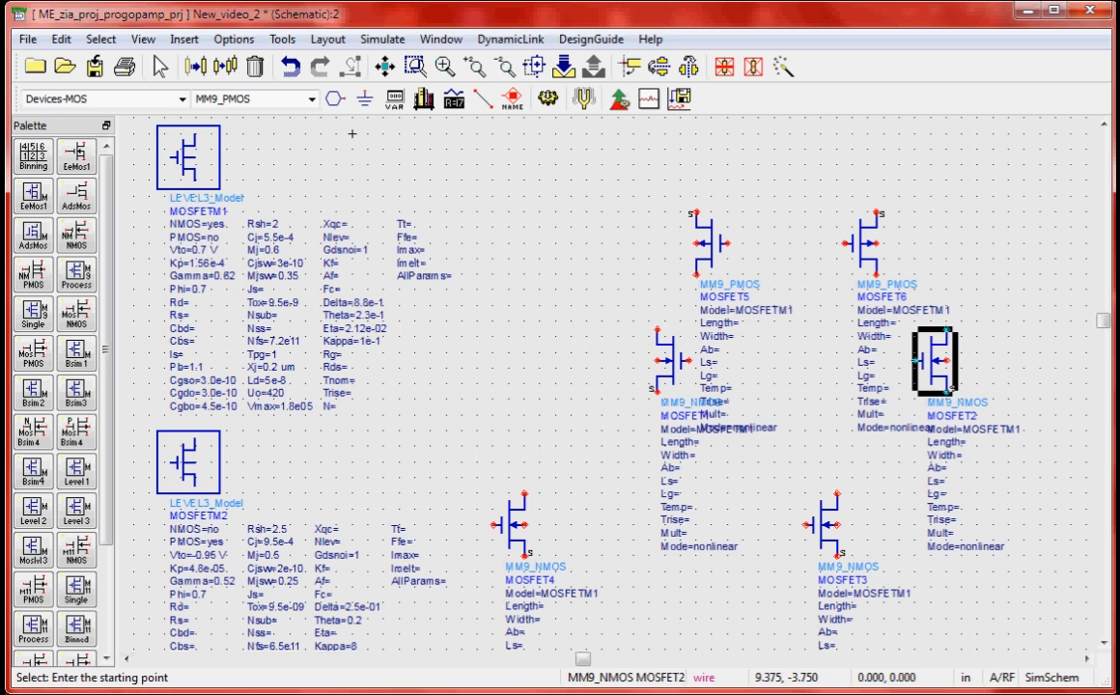
key("shift+y")
left_click(938, 369)
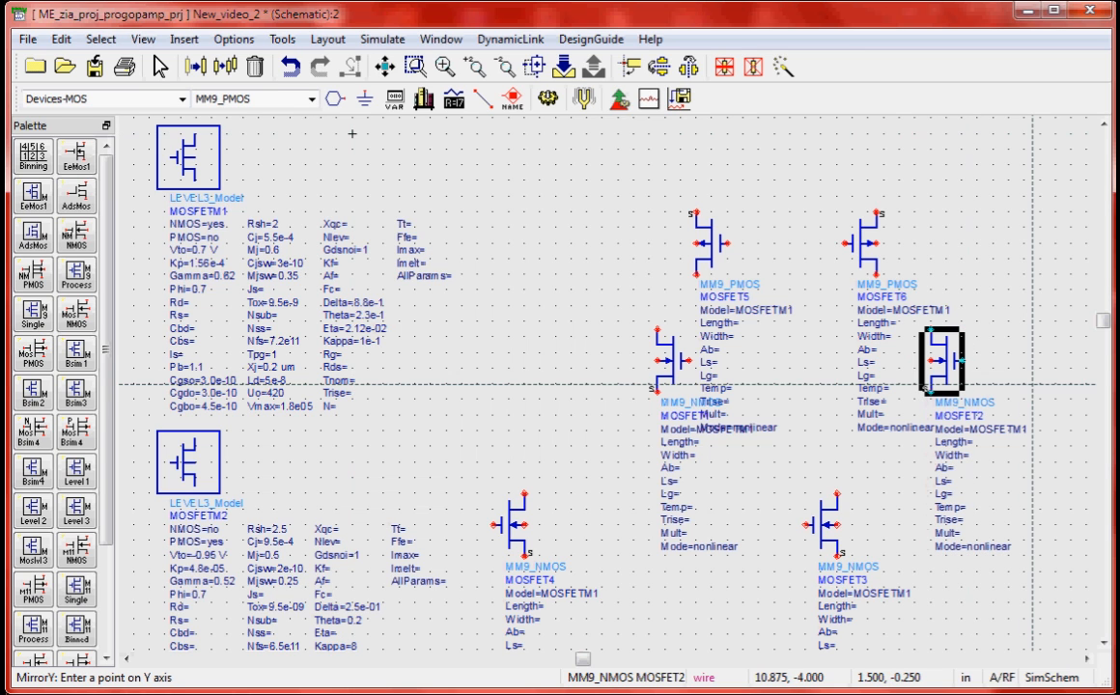
left_click(962, 376)
left_click(962, 368)
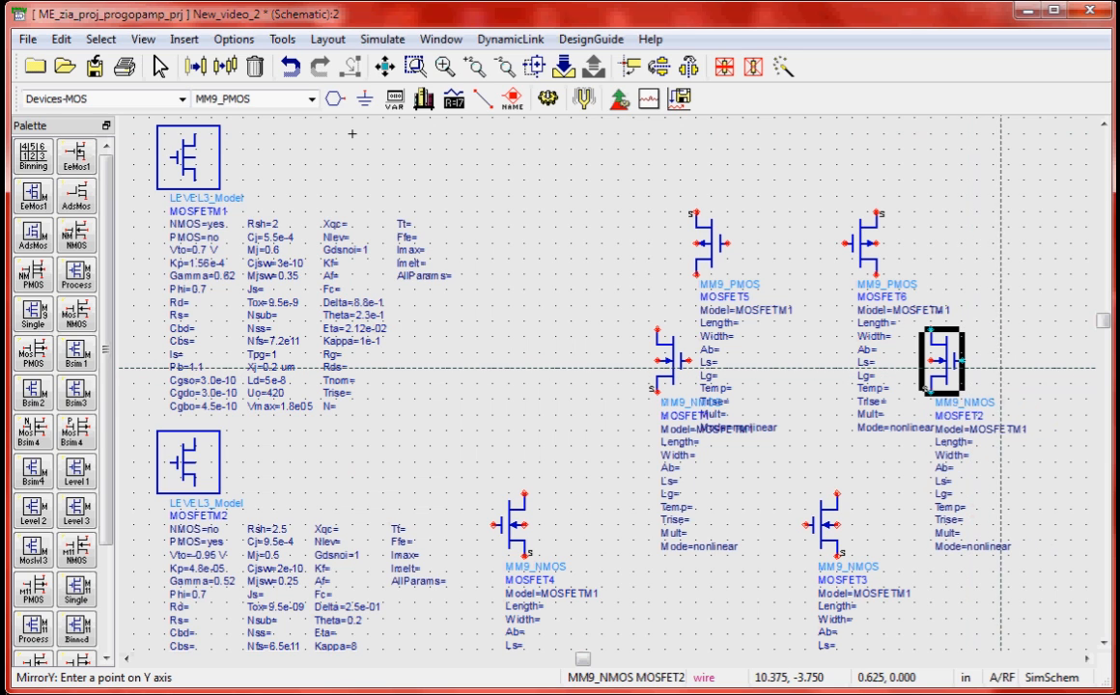
key("Escape")
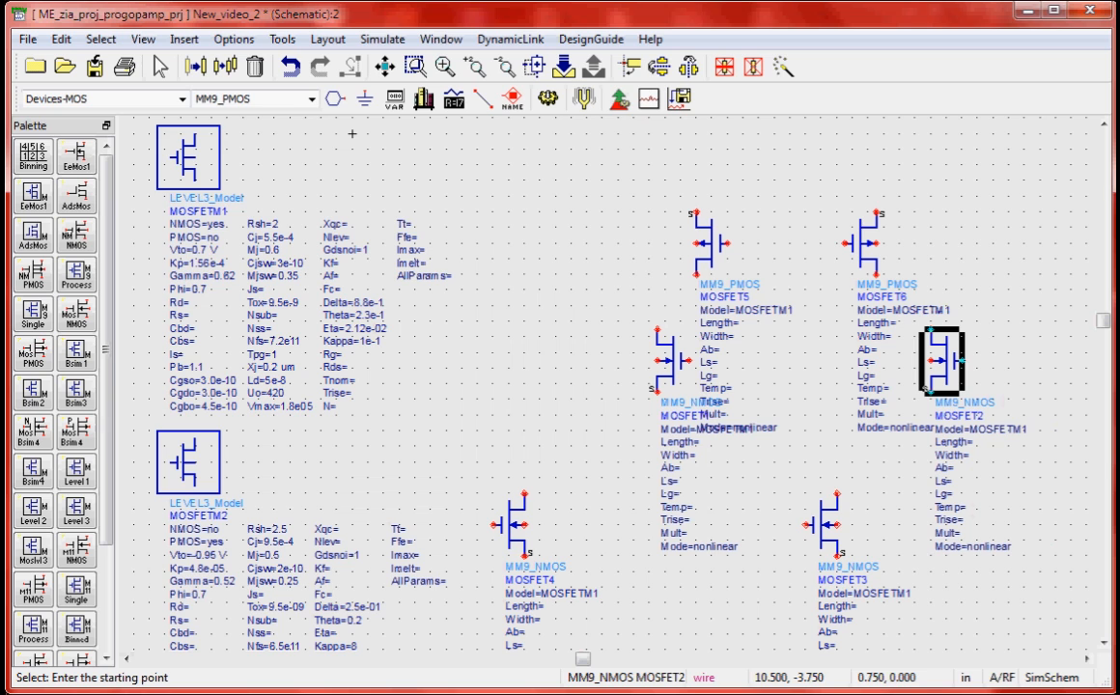
left_click_drag(1094, 406, 634, 186)
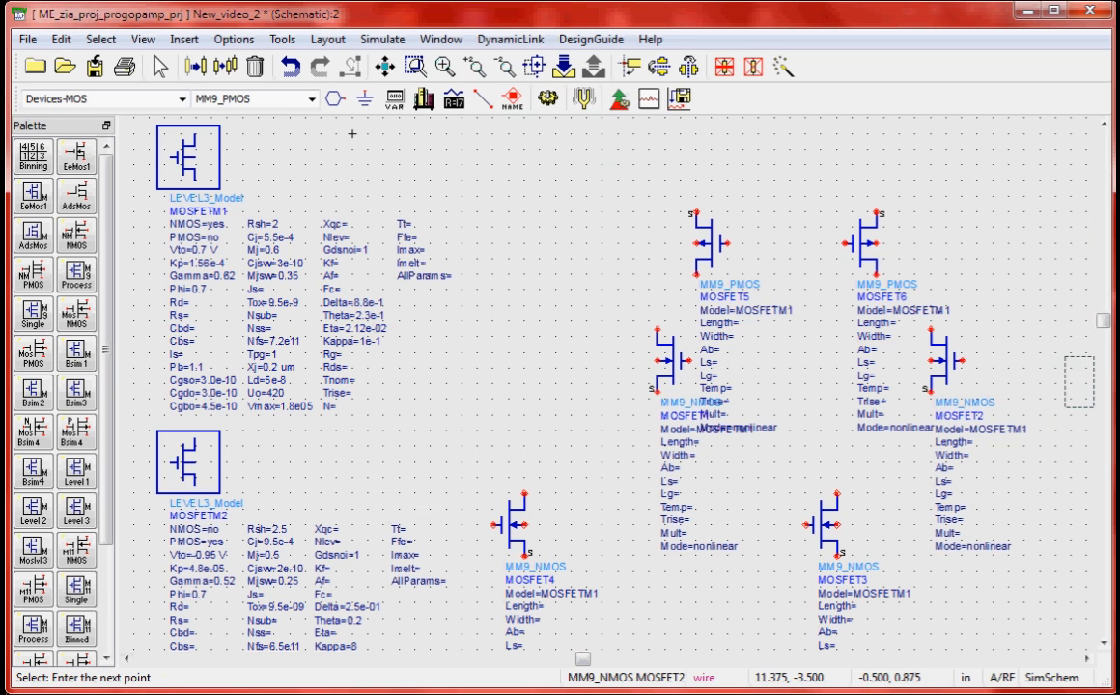
Wire the bulk terminal to the source on each of MOSFET1, MOSFET5, MOSFET6 and MOSFET2
left_click(483, 99)
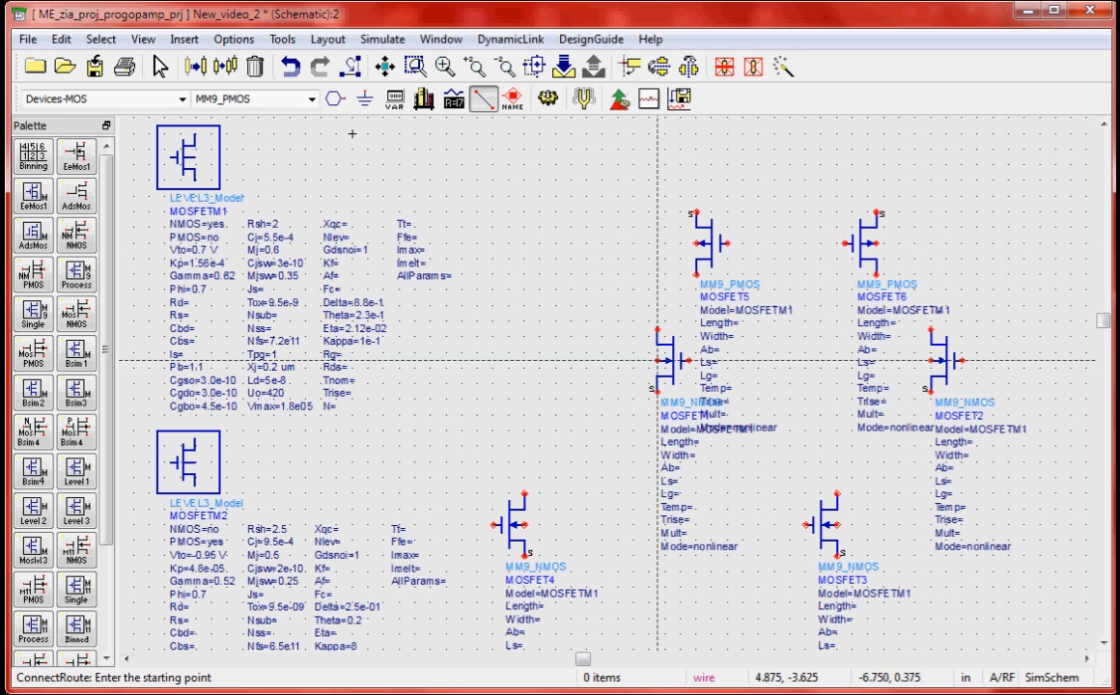
left_click(658, 391)
left_click(657, 391)
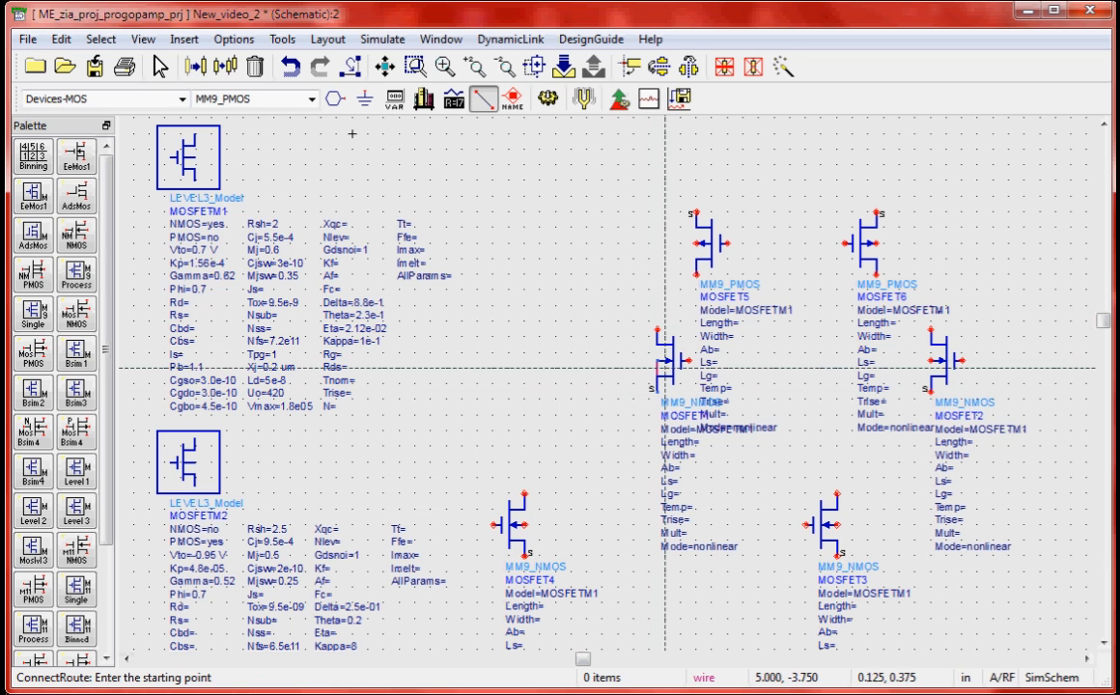
left_click(696, 243)
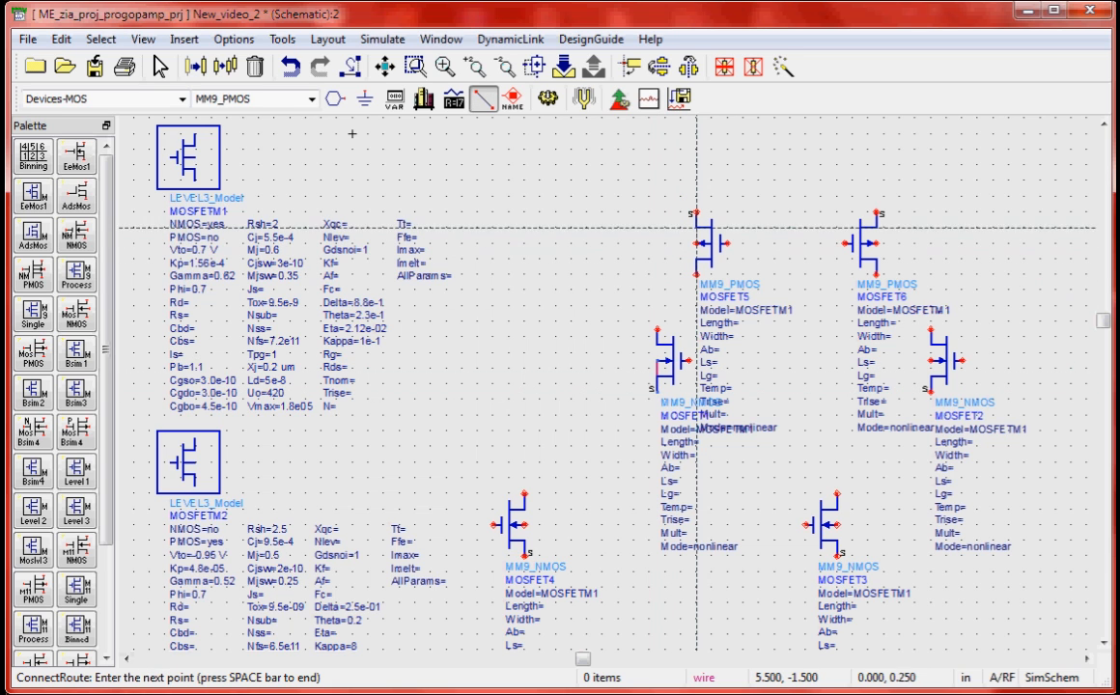
left_click(696, 212)
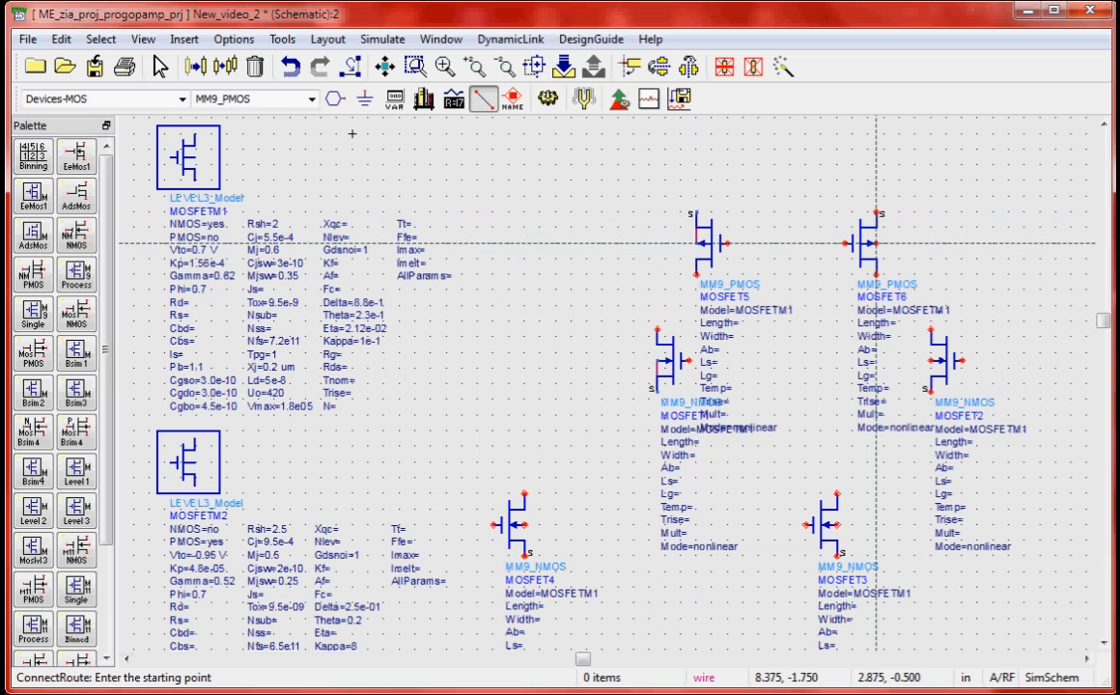
left_click(876, 243)
left_click(876, 212)
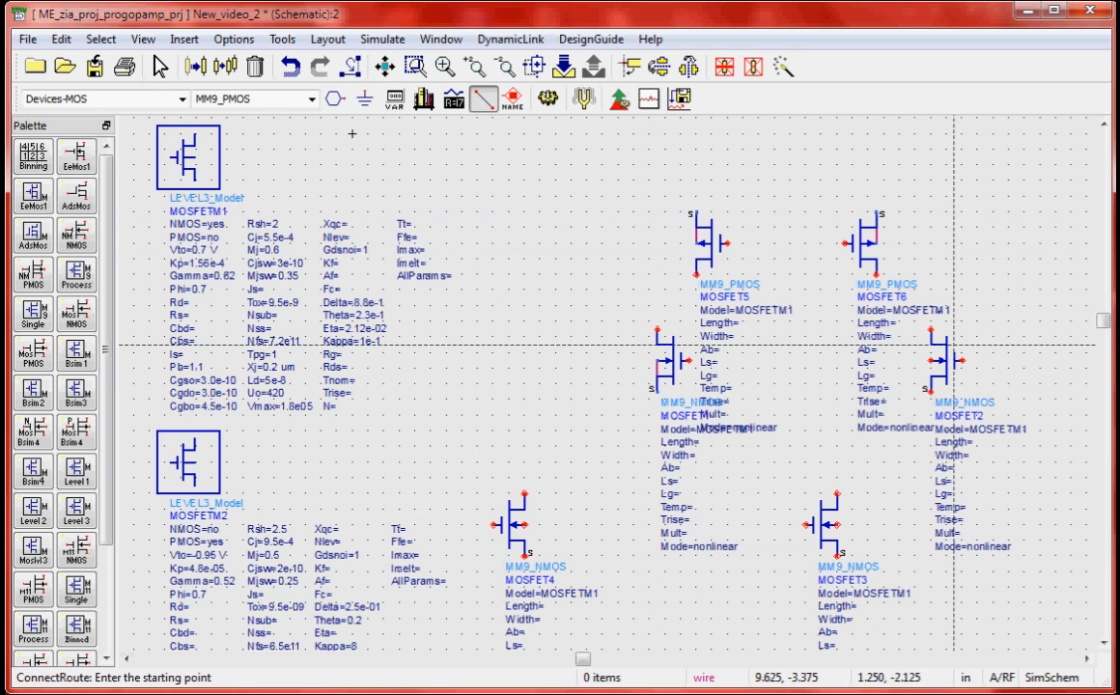
left_click(930, 360)
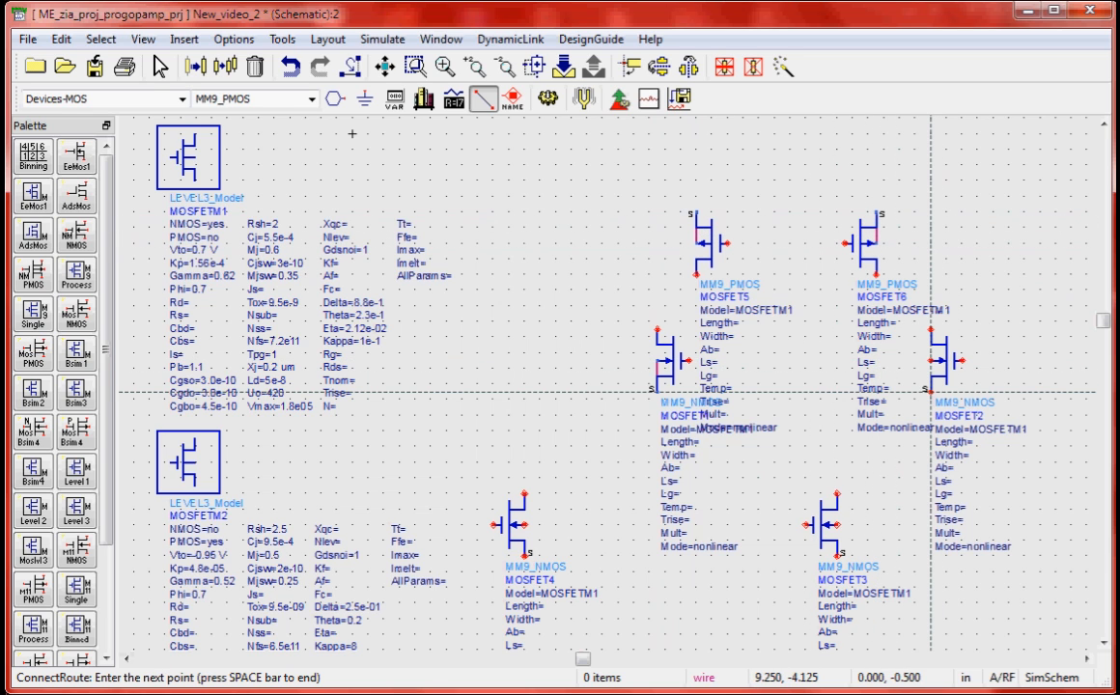
left_click(930, 392)
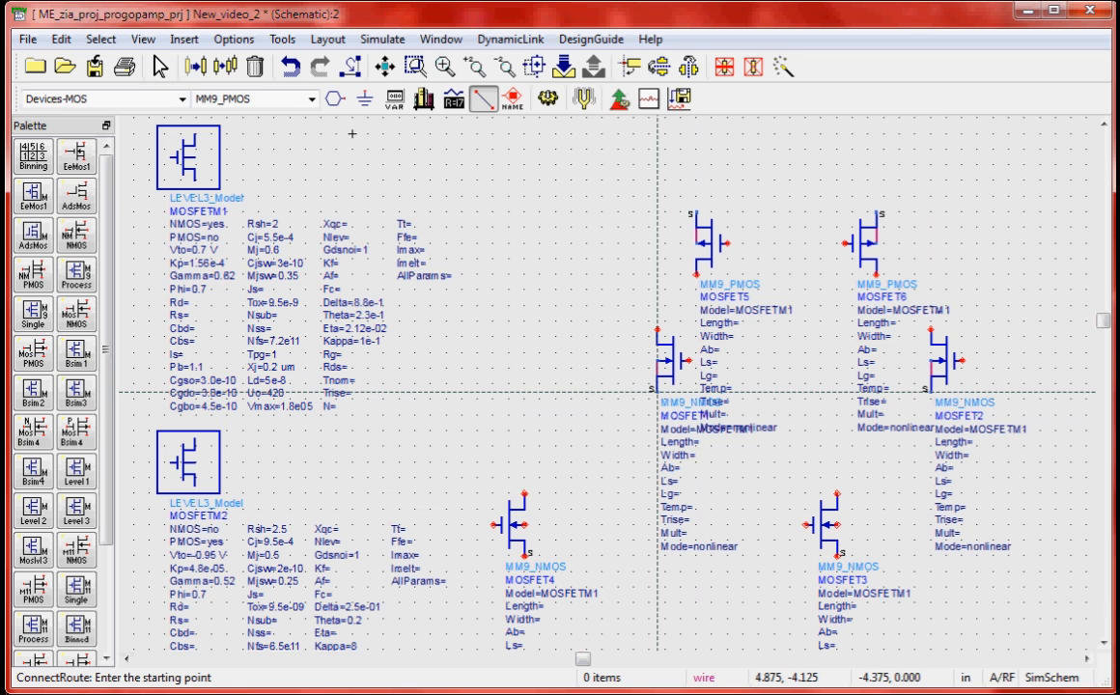
Wire the sources of MOSFET1 and MOSFET2 together and connect that wire to the drain of MOSFET3
left_click(658, 392)
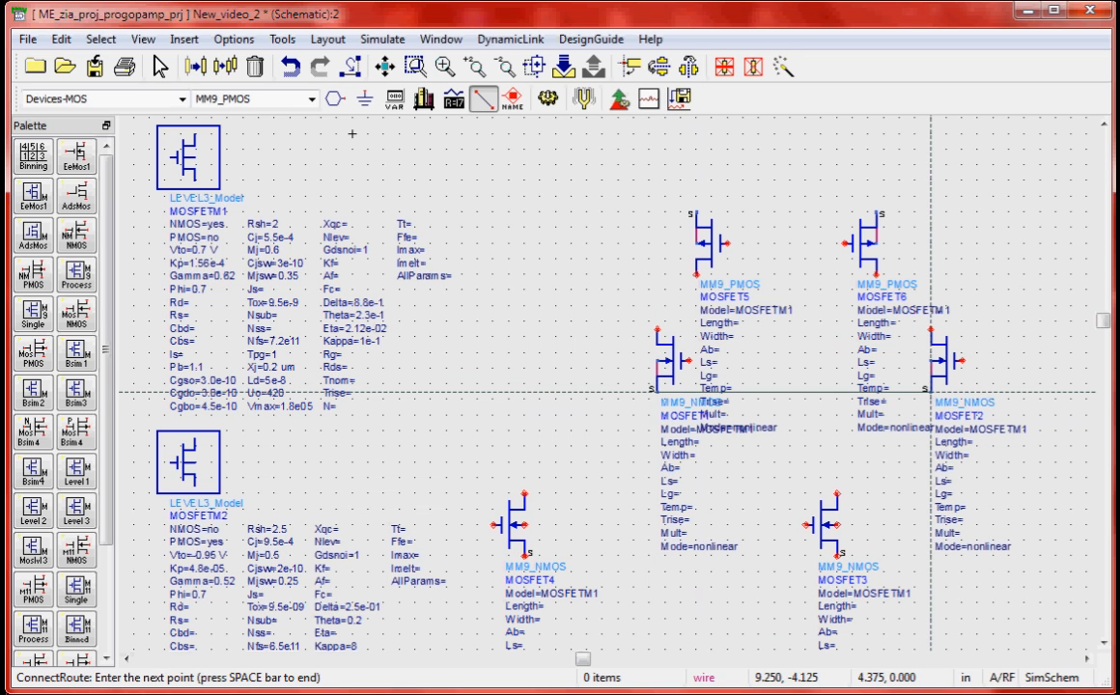
left_click(930, 392)
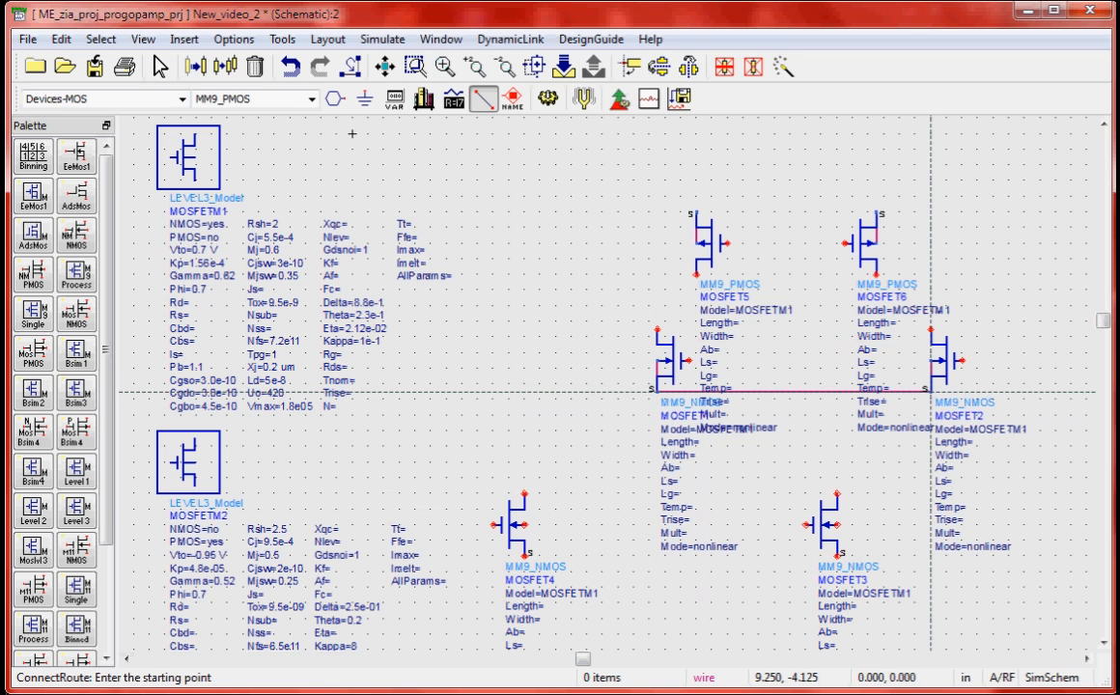
left_click(836, 494)
left_click(836, 392)
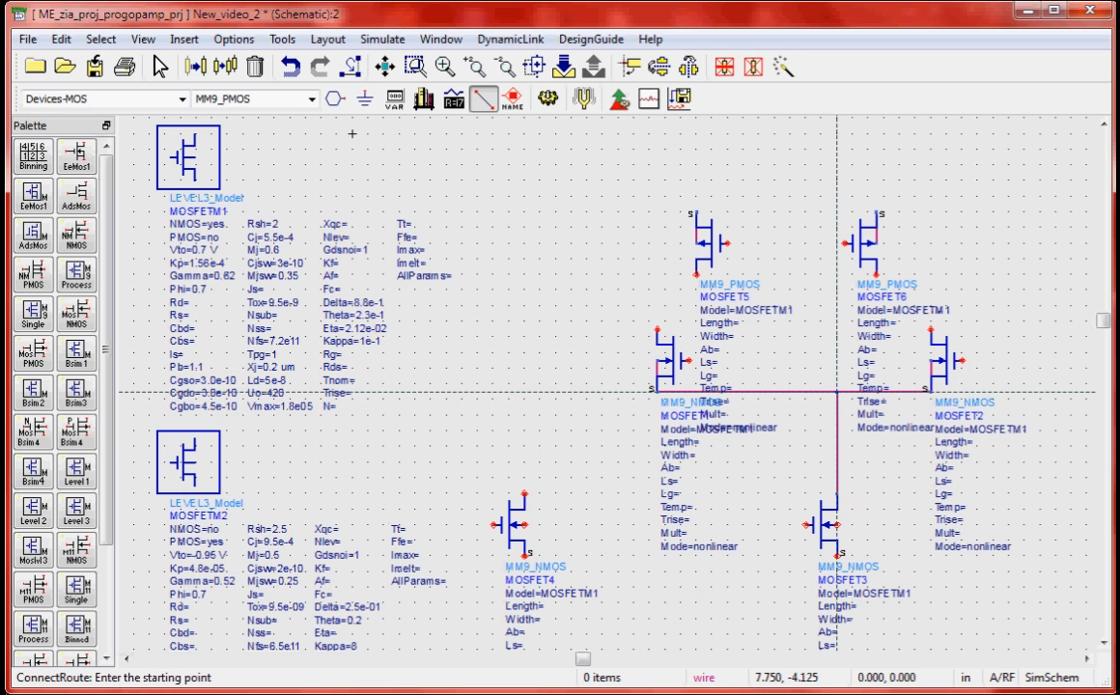
Wire the bulk terminal of MOSFET3 to its source
left_click(836, 524)
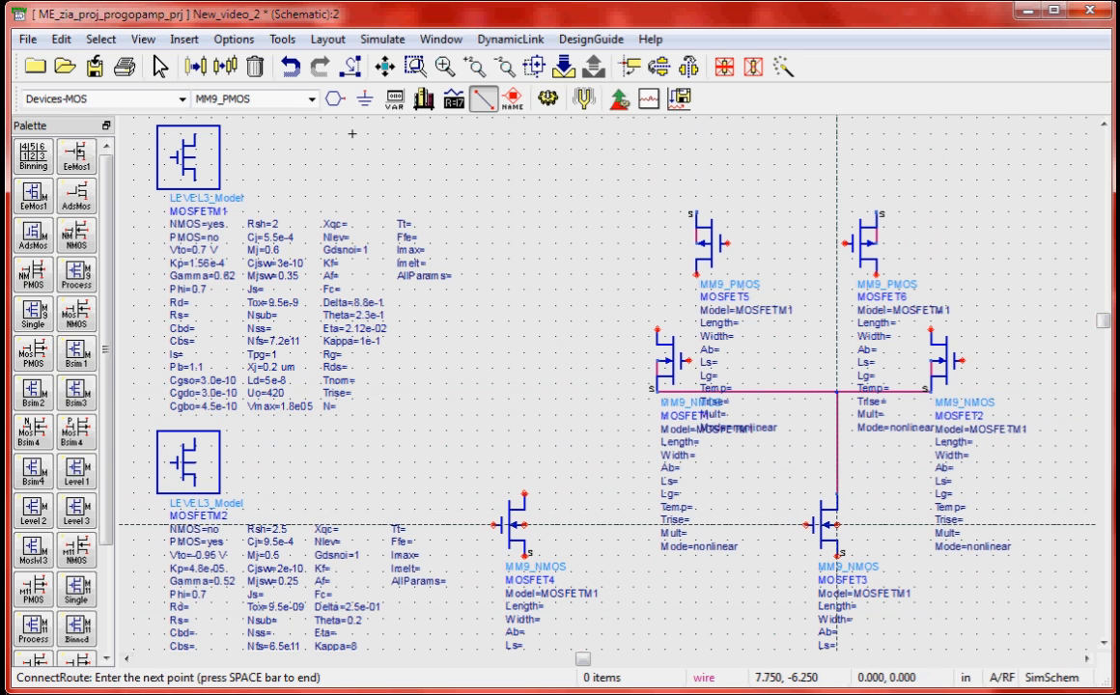
key("space")
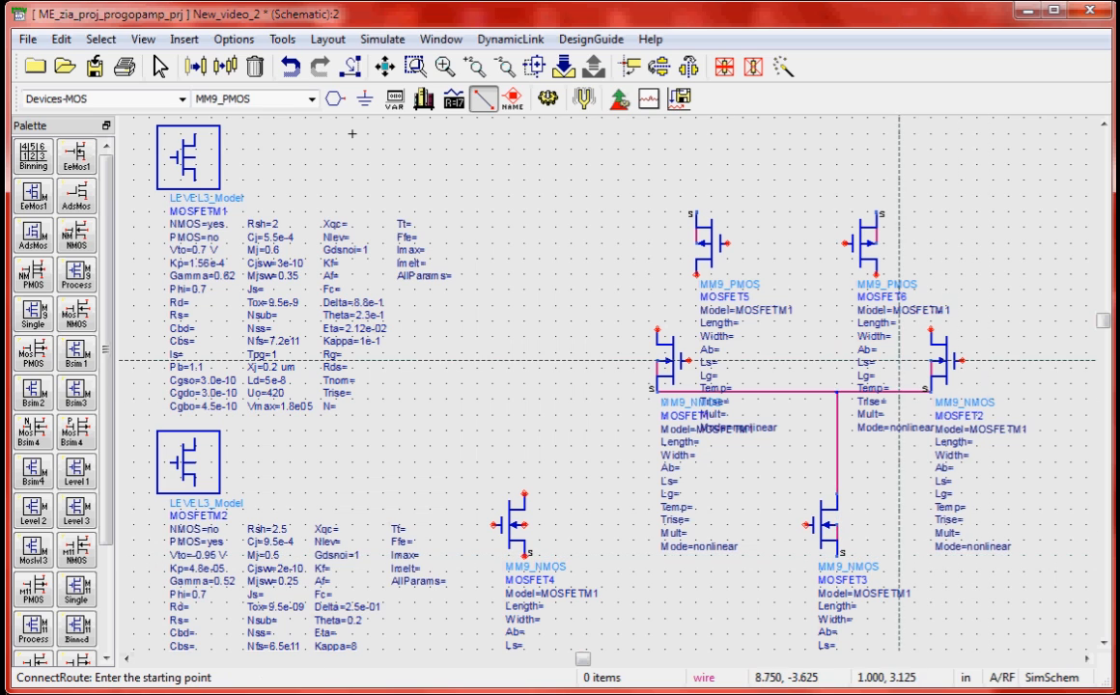
Join the sources of MOSFET5 and MOSFET6 with a wire running above them, and wire their gates together
left_click(697, 211)
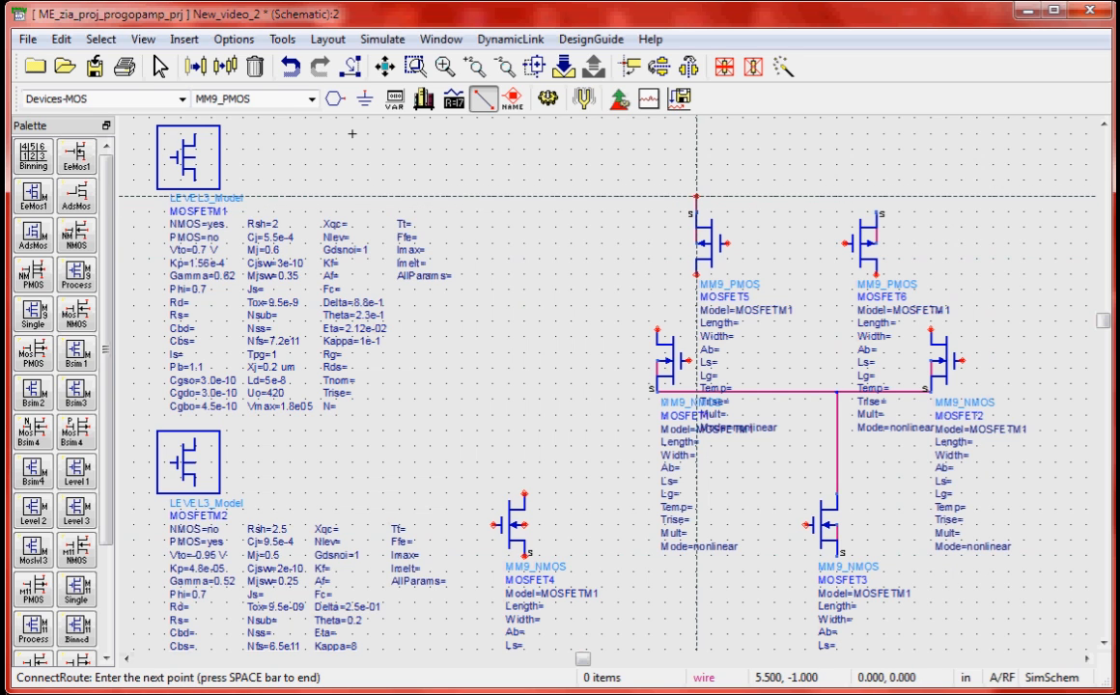
left_click(876, 197)
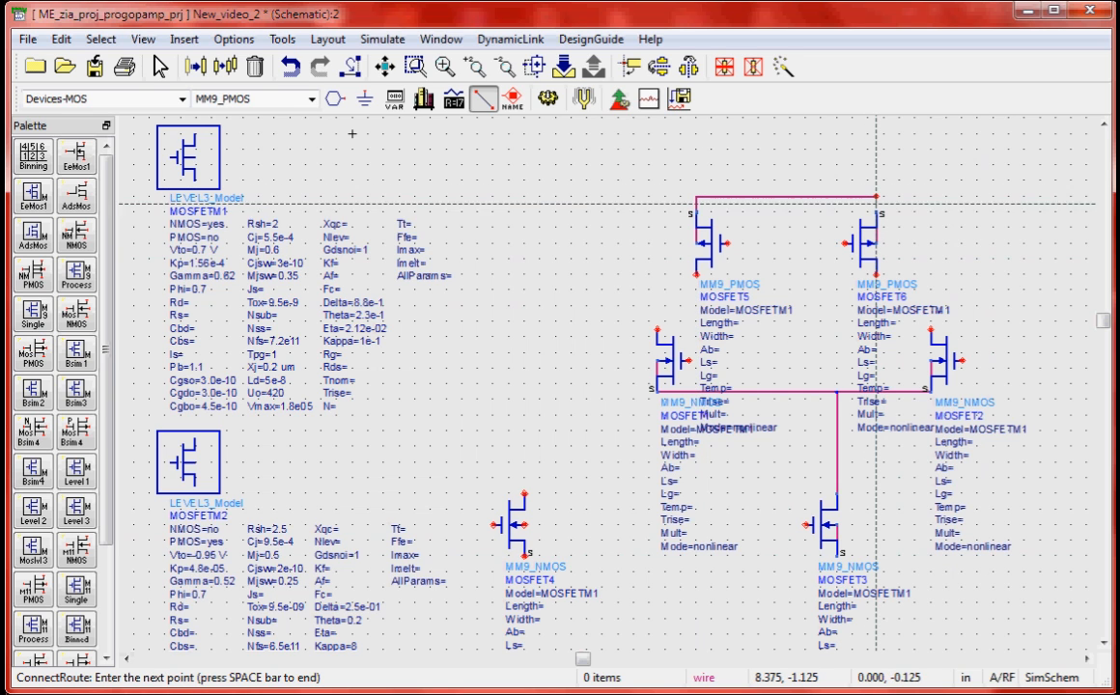
left_click(876, 210)
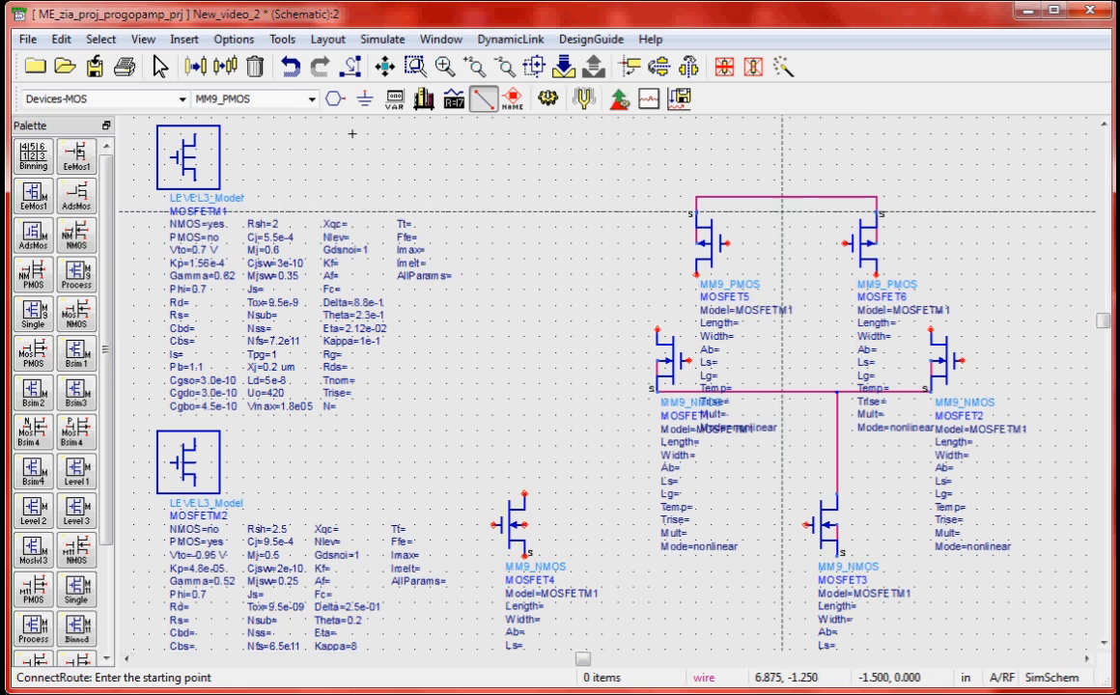
left_click(727, 243)
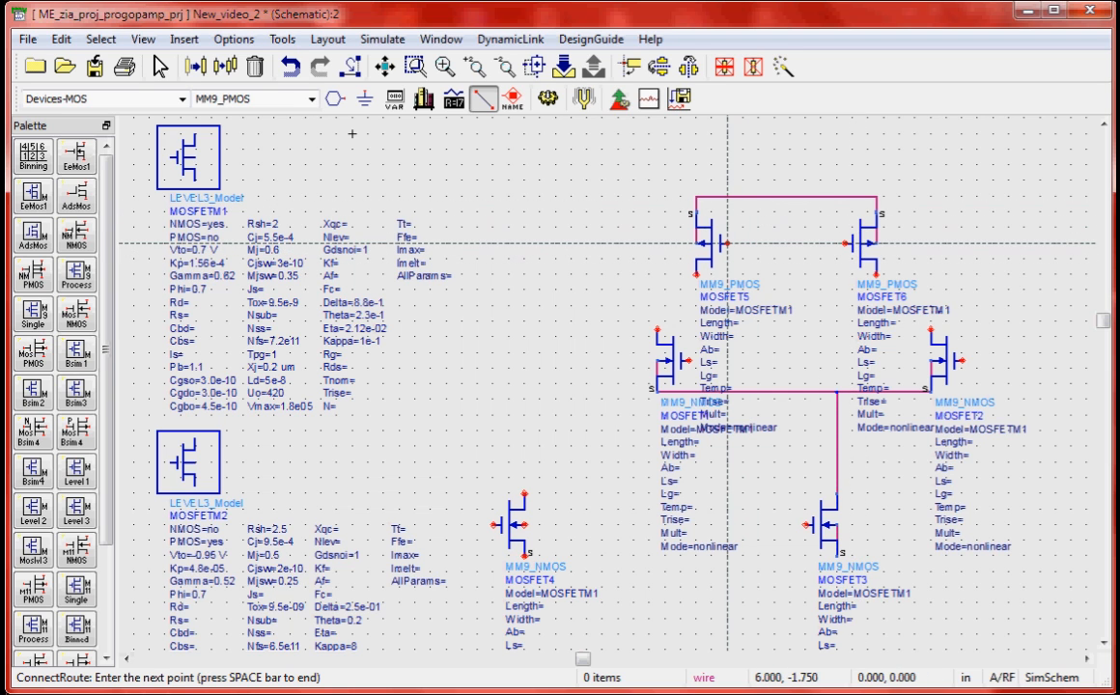
left_click(851, 242)
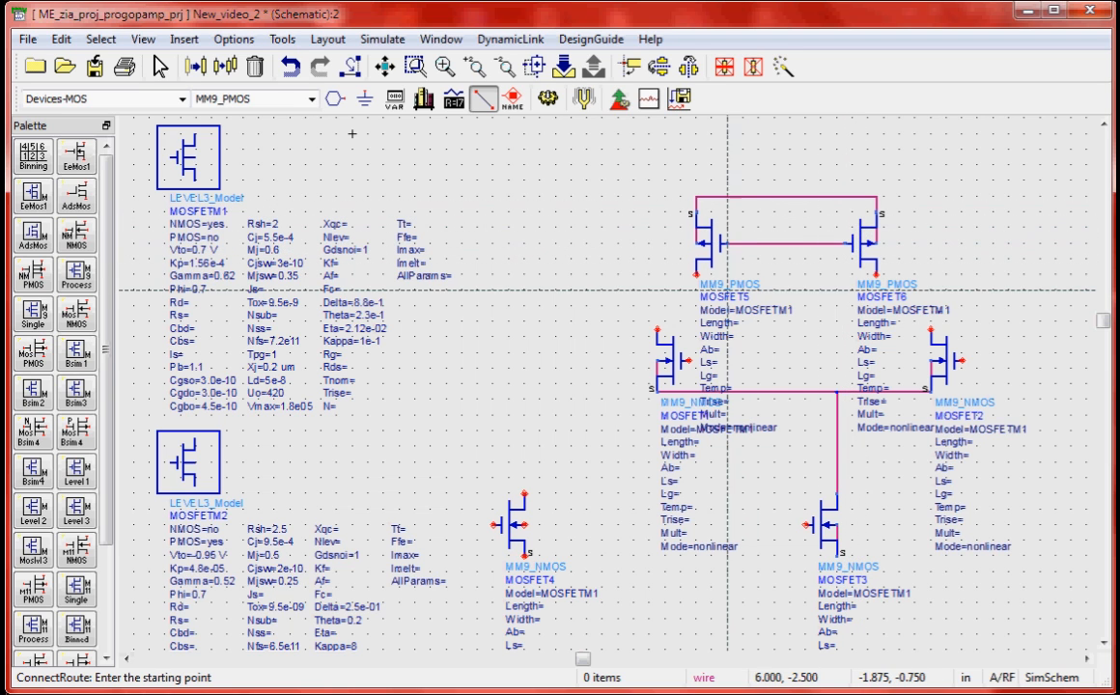
Wire the drain of MOSFET5 to the drain of MOSFET1 and the drain of MOSFET6 to the drain of MOSFET2
left_click(699, 278)
left_click(657, 307)
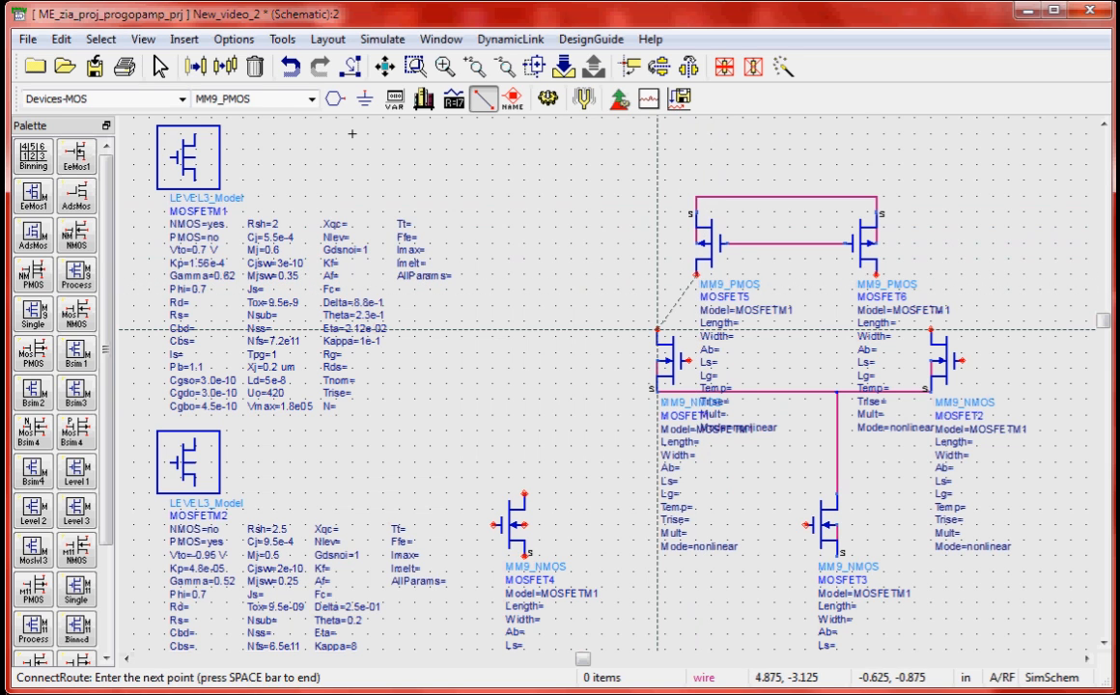
left_click(658, 335)
left_click(877, 277)
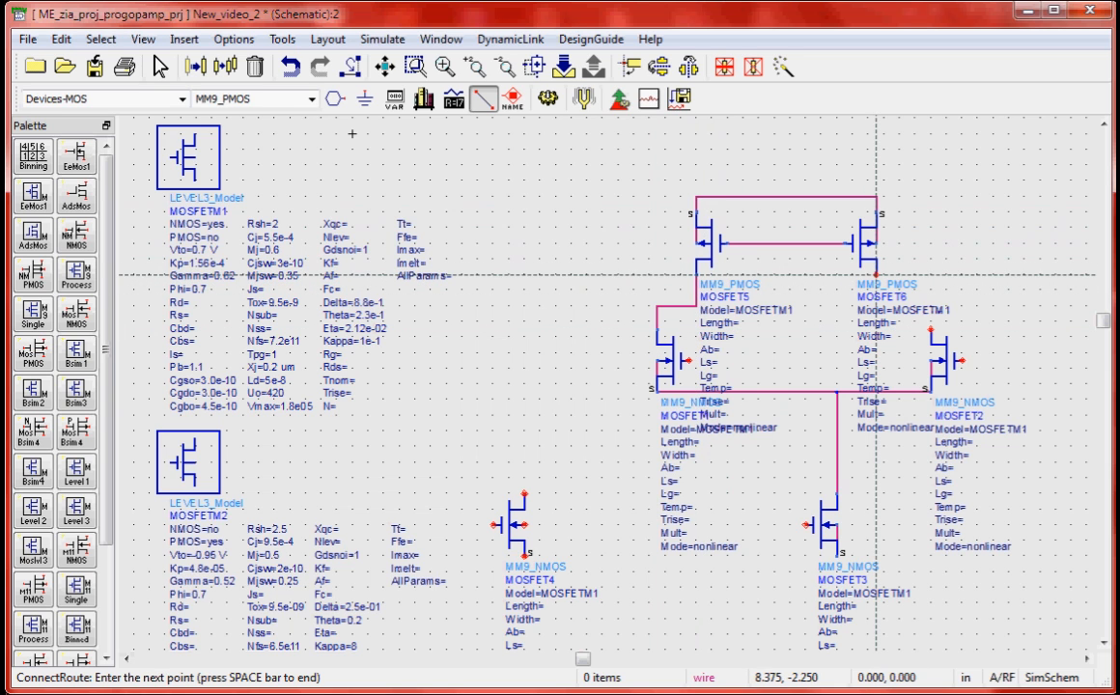
left_click(930, 330)
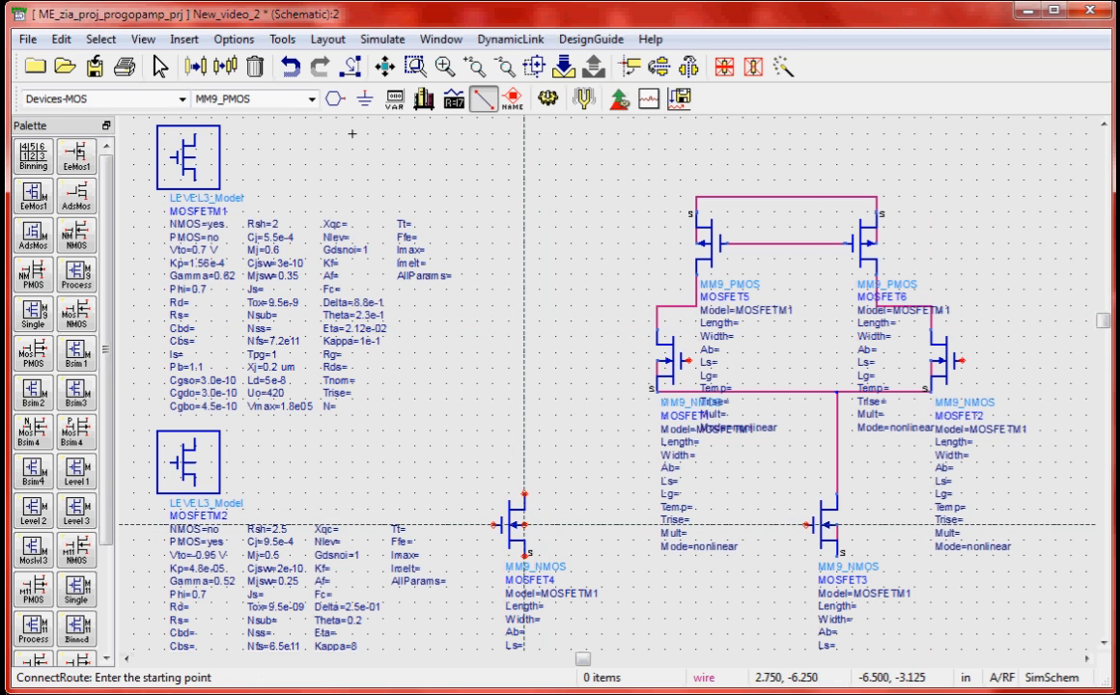
Wire MOSFET4's bulk terminal to its source and connect its gate to the gate of MOSFET3
left_click(525, 524)
left_click(524, 556)
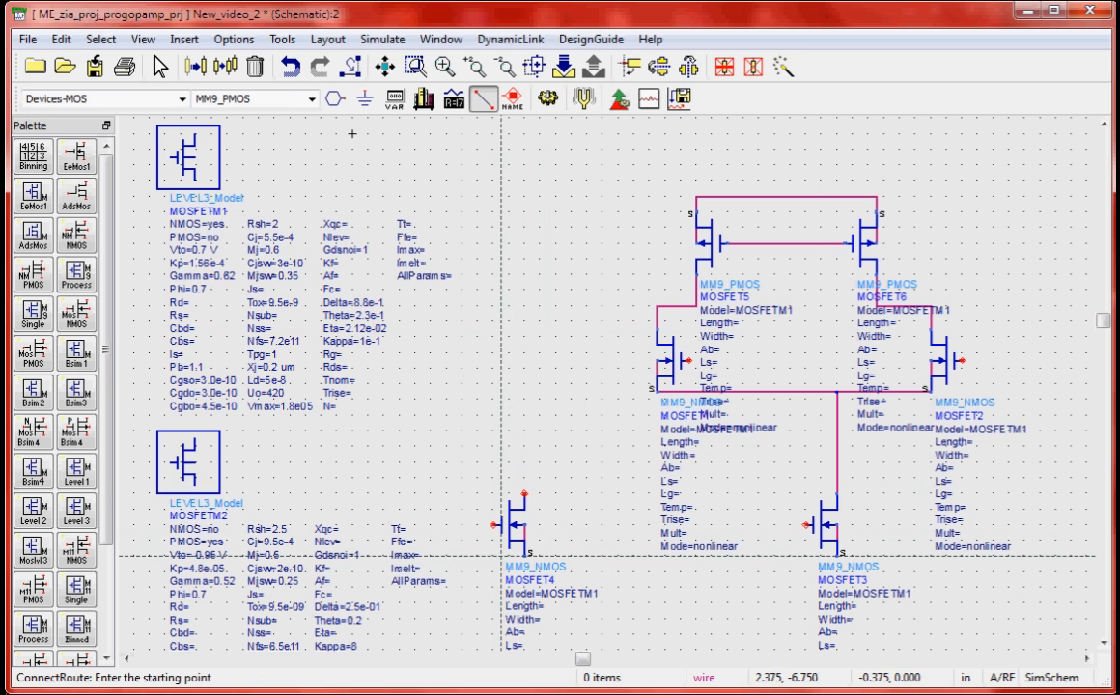
left_click(493, 525)
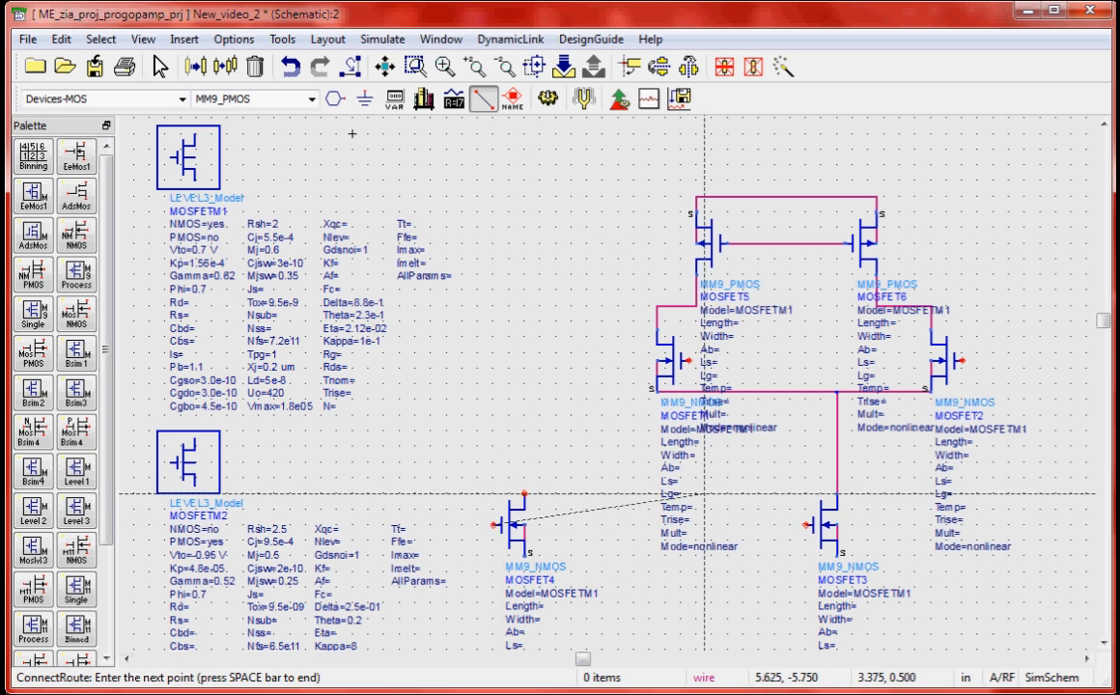
left_click(806, 525)
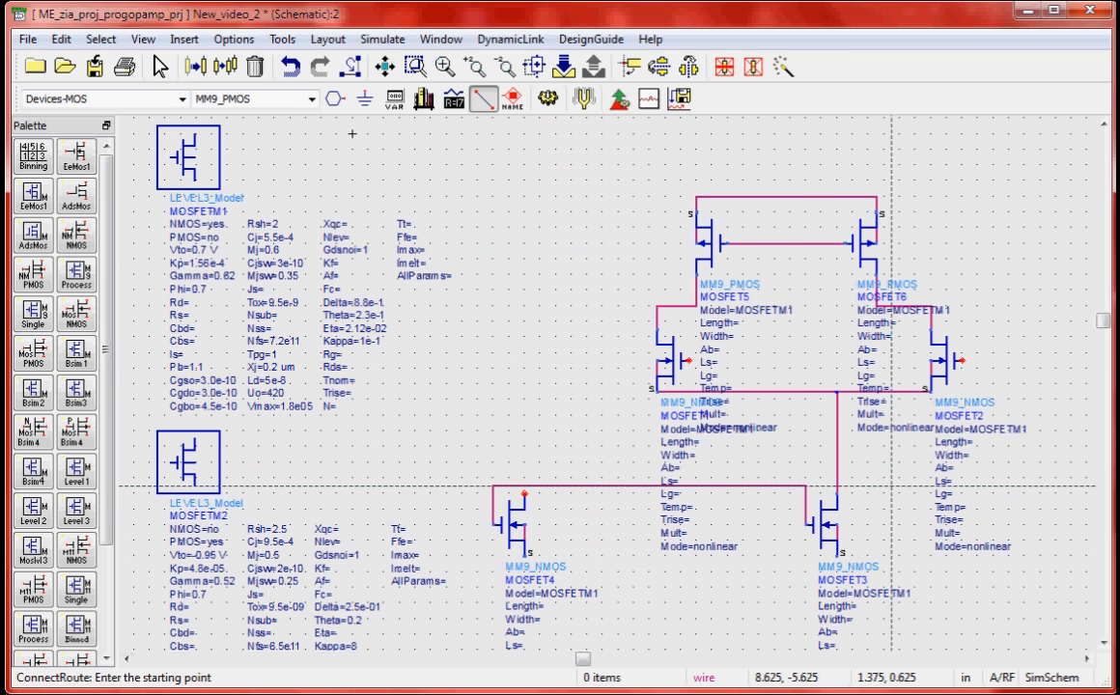
key("Escape")
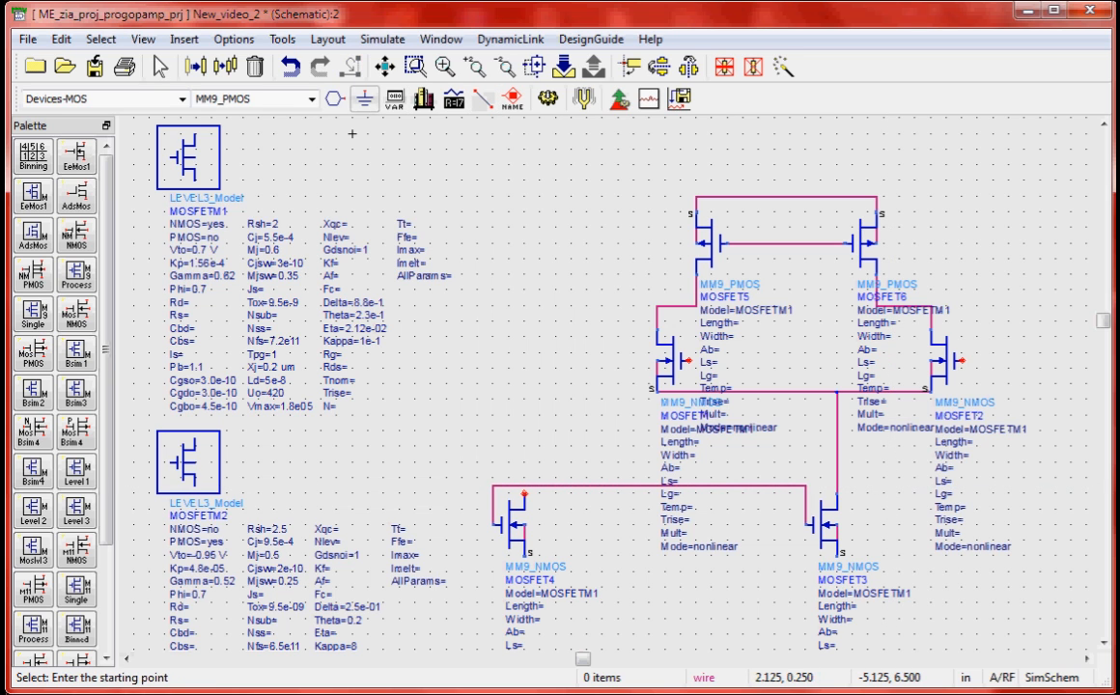
Place ground symbols on the sources of MOSFET3 and MOSFET4
left_click(364, 98)
left_click(836, 557)
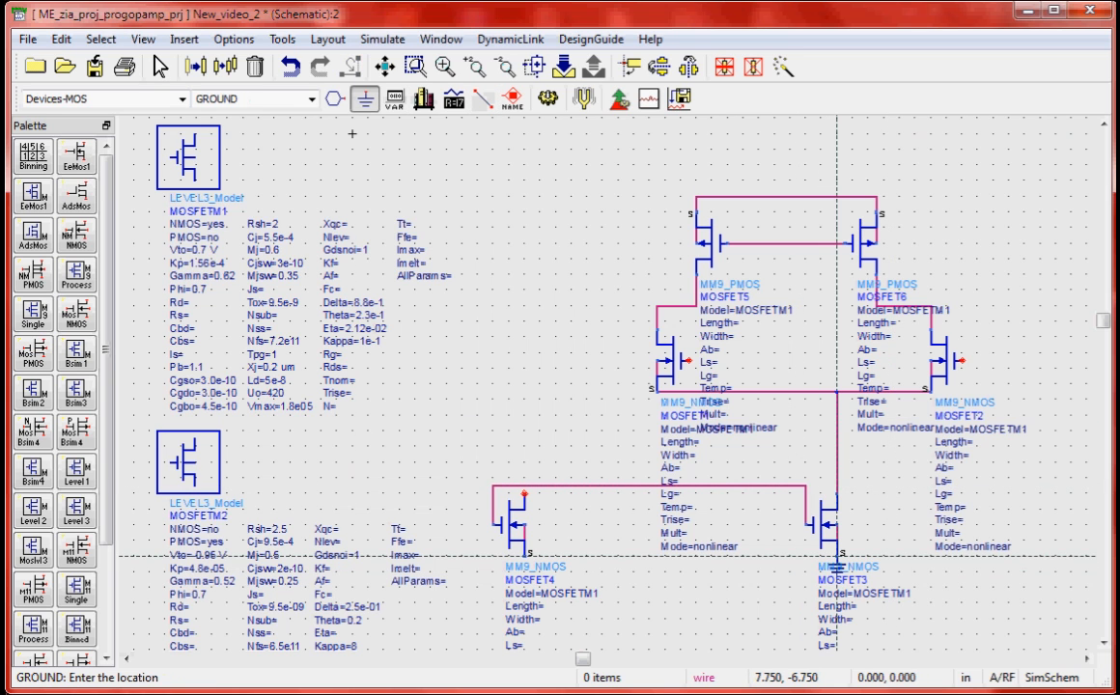
left_click(524, 559)
key("Escape")
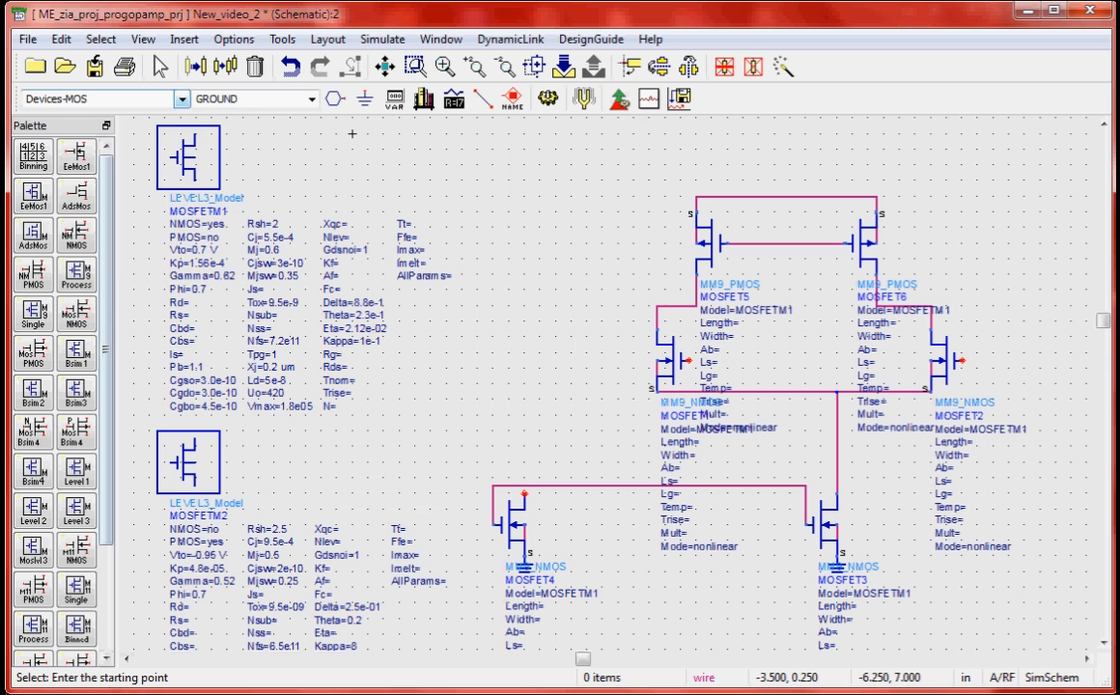
Place an I_DC current source from the Sources-Freq Domain components above MOSFET4
left_click(181, 99)
scroll(125, 228, "up", 8)
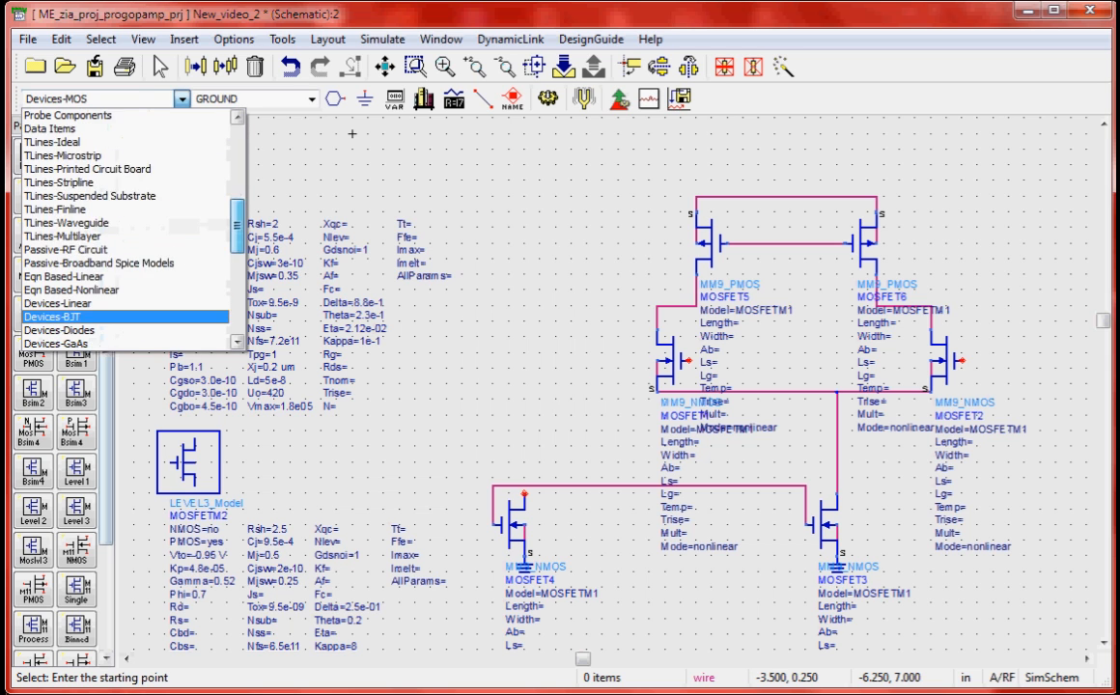
left_click(72, 155)
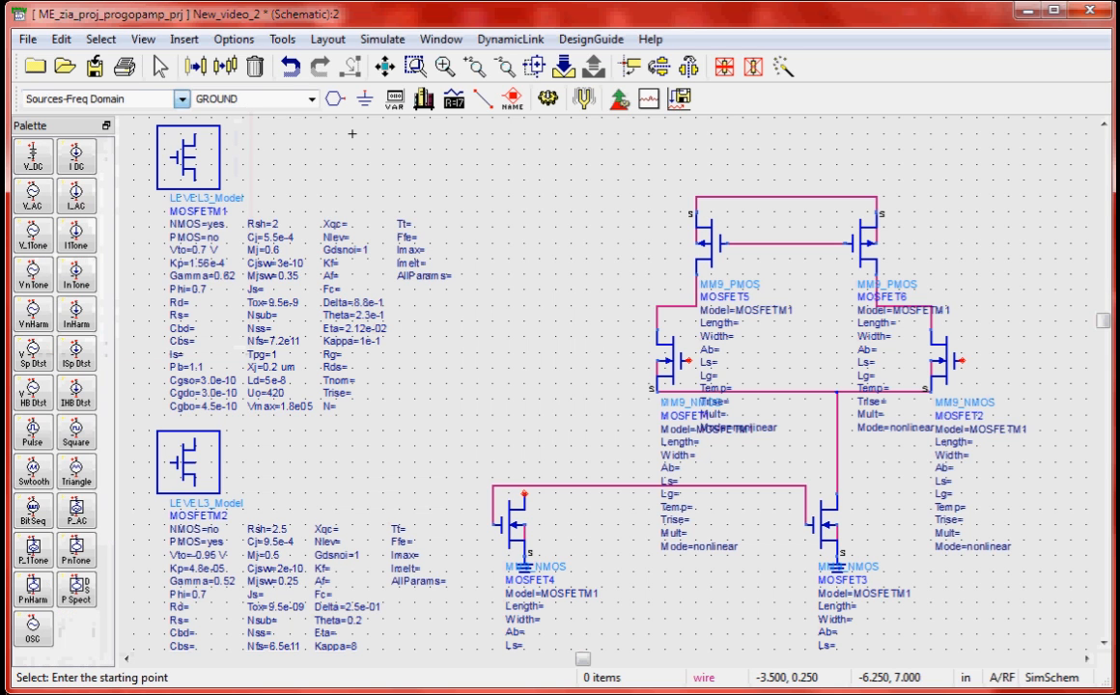
left_click(76, 155)
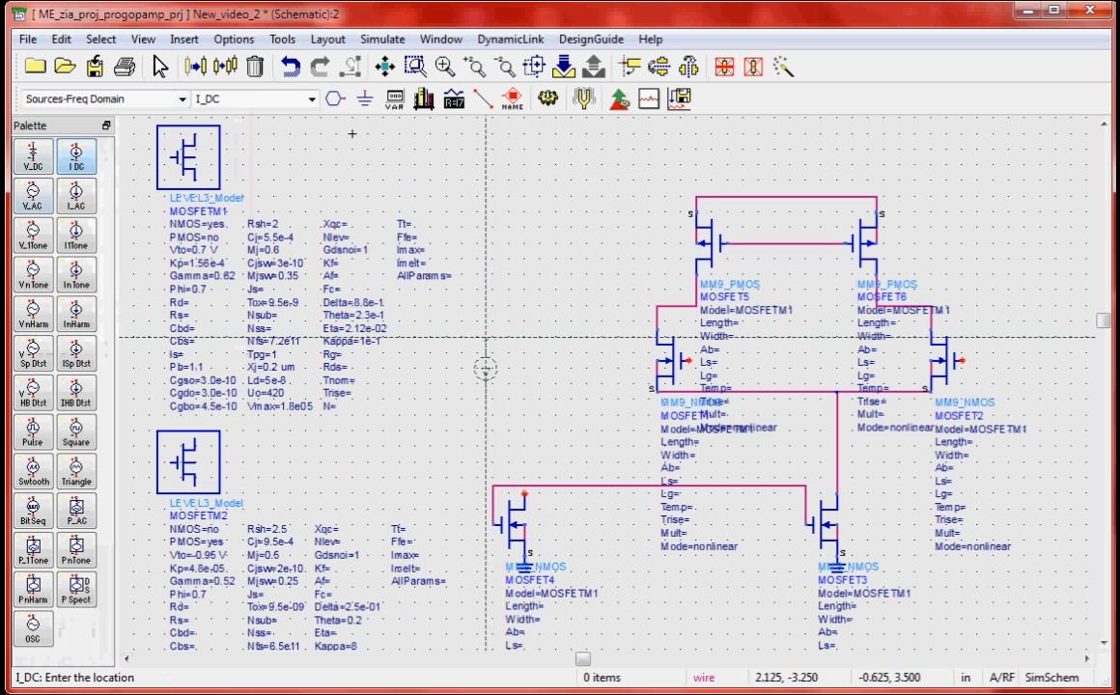
left_click(516, 344)
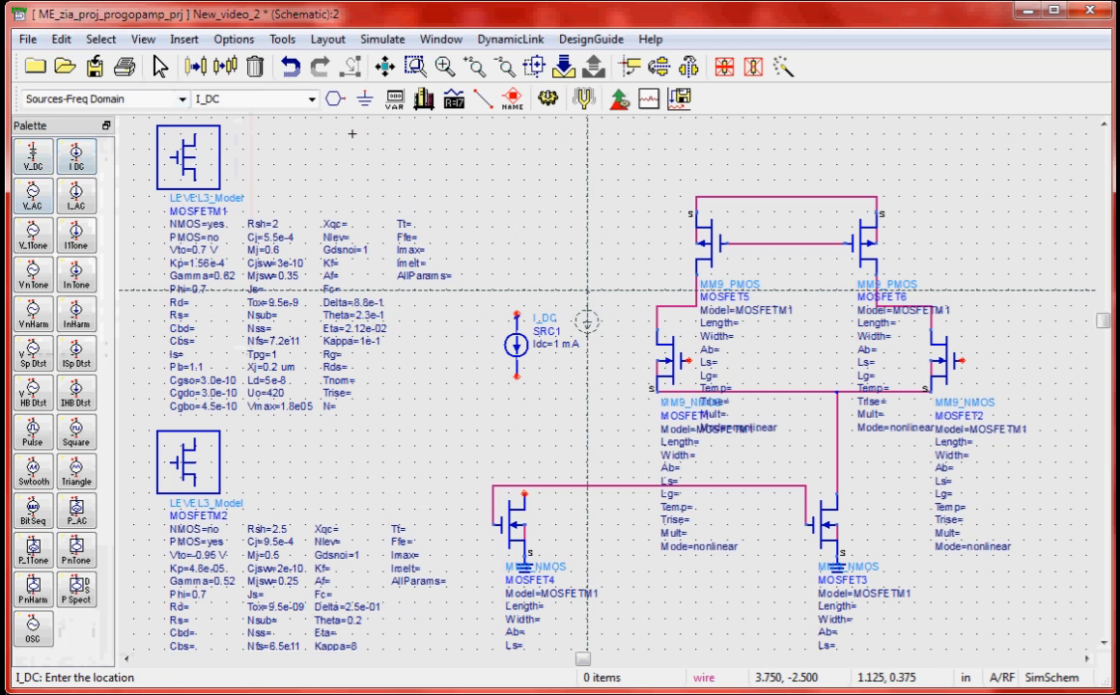
key("Escape")
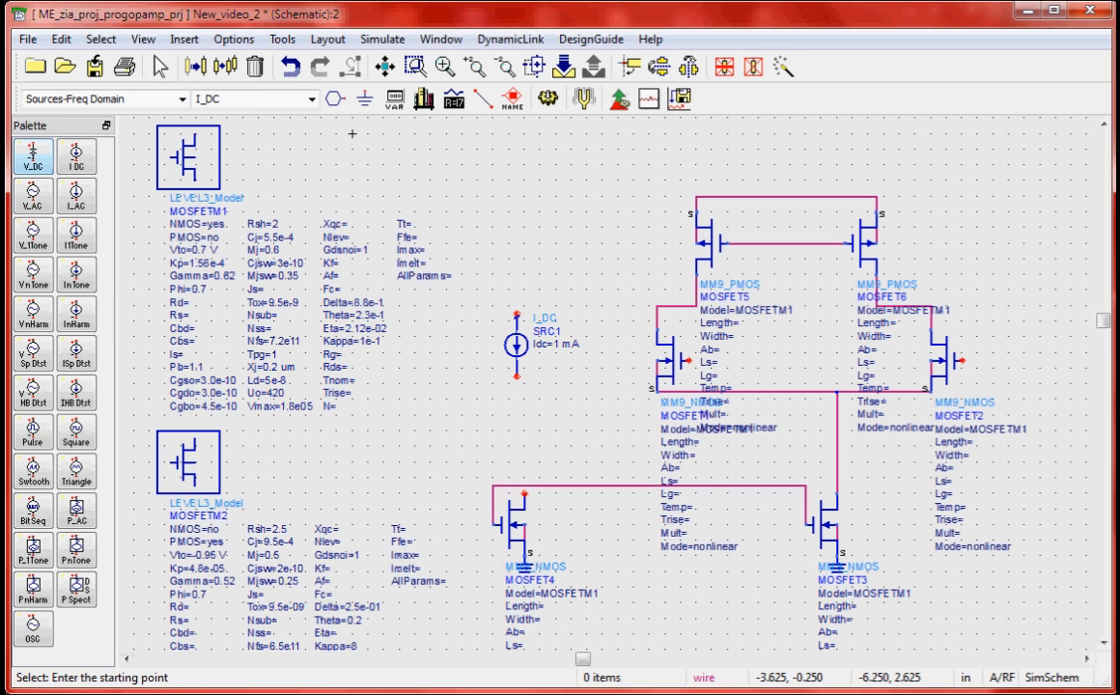
Place a V_DC voltage source to the right of MOSFET6
left_click(33, 155)
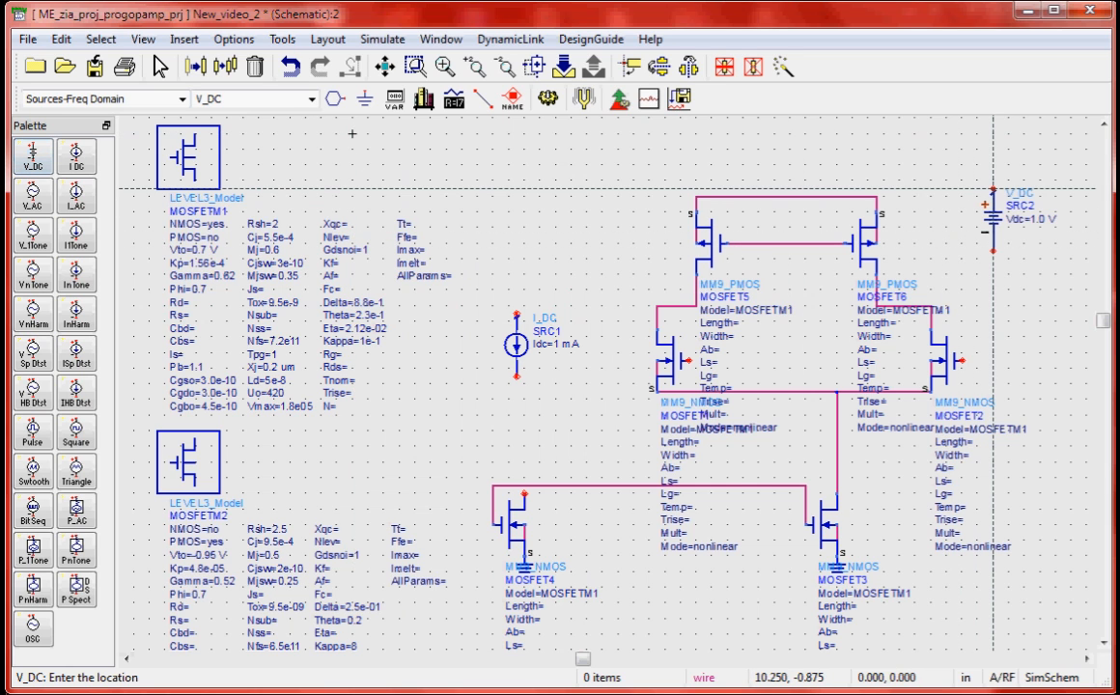
left_click(995, 189)
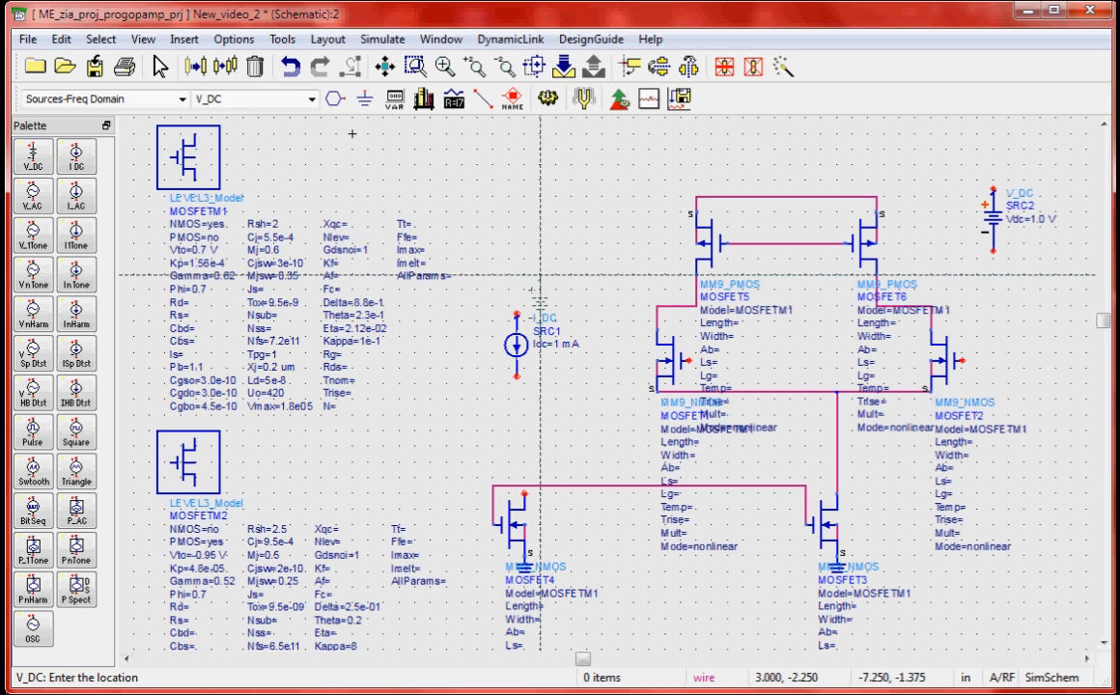
key("Escape")
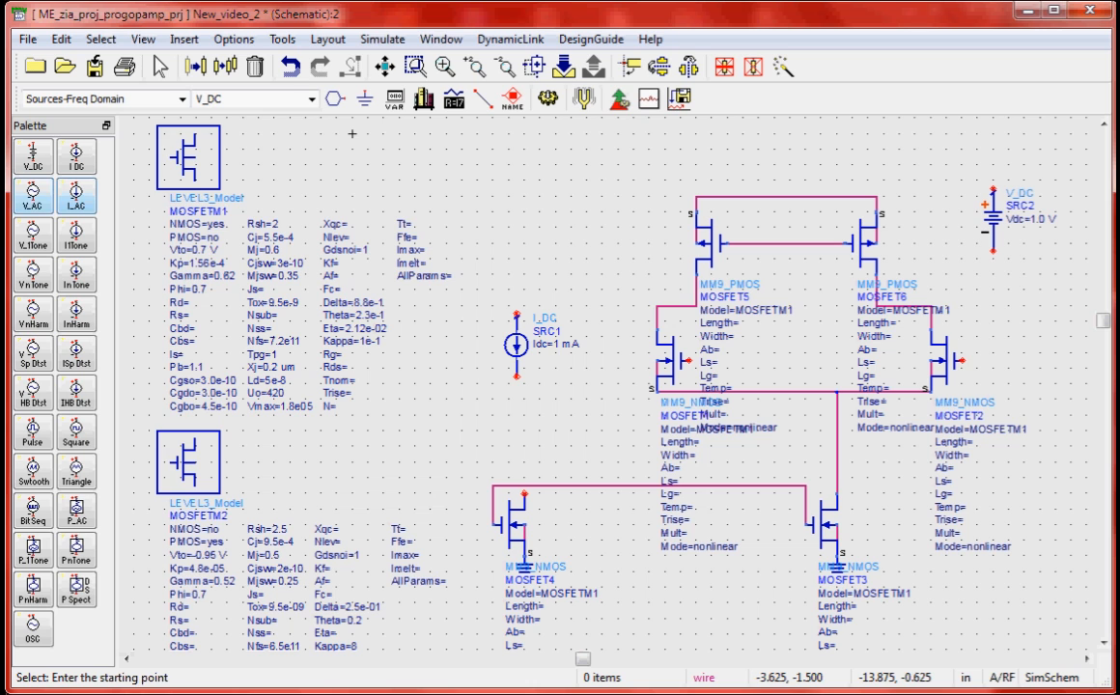
Place two V_AC sources side by side below and to the right of MOSFET2
left_click(33, 196)
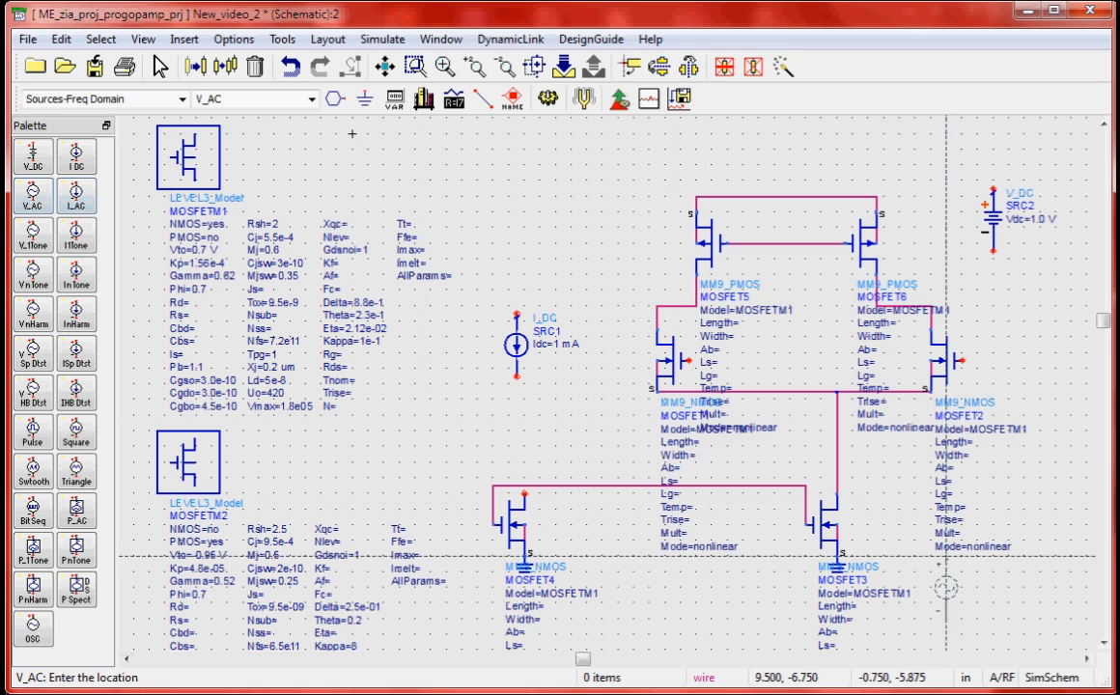
left_click(993, 596)
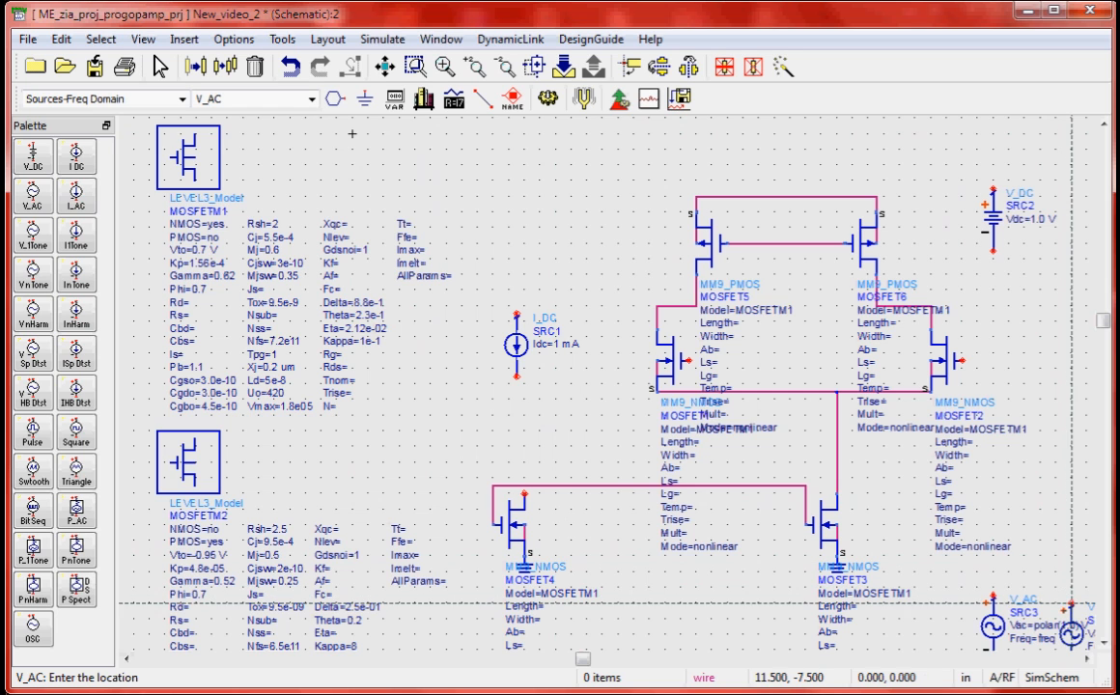
key("Escape")
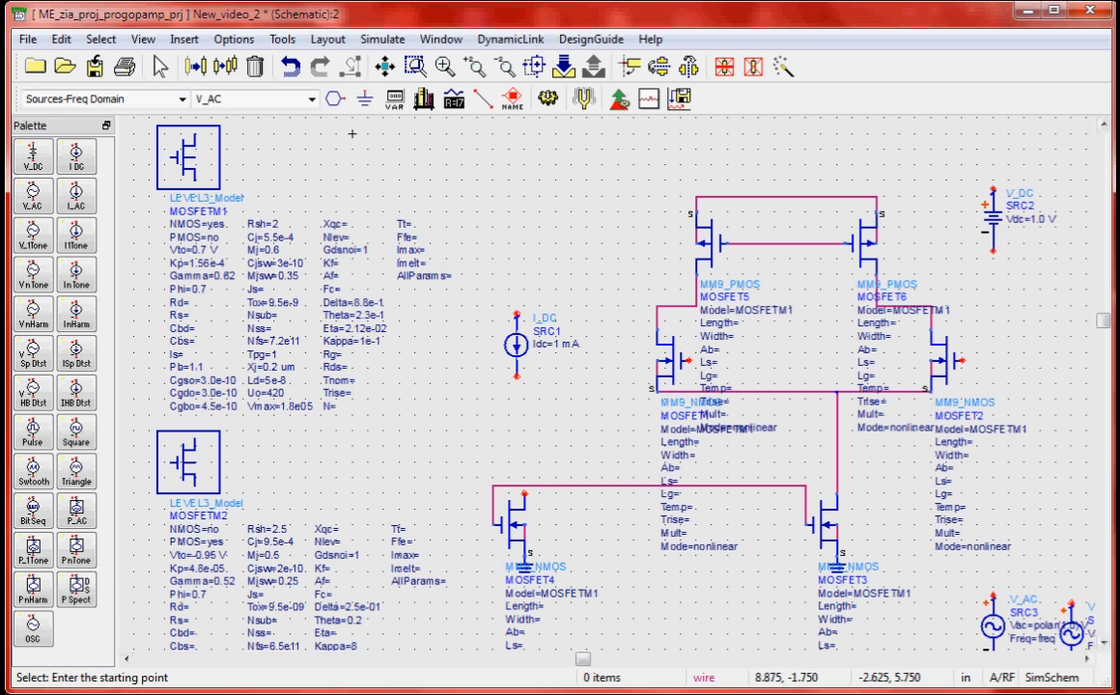
Wire the V_DC positive terminal and the upper terminal of the I_DC source to the wire joining the MOSFET5 and MOSFET6 sources
left_click(484, 98)
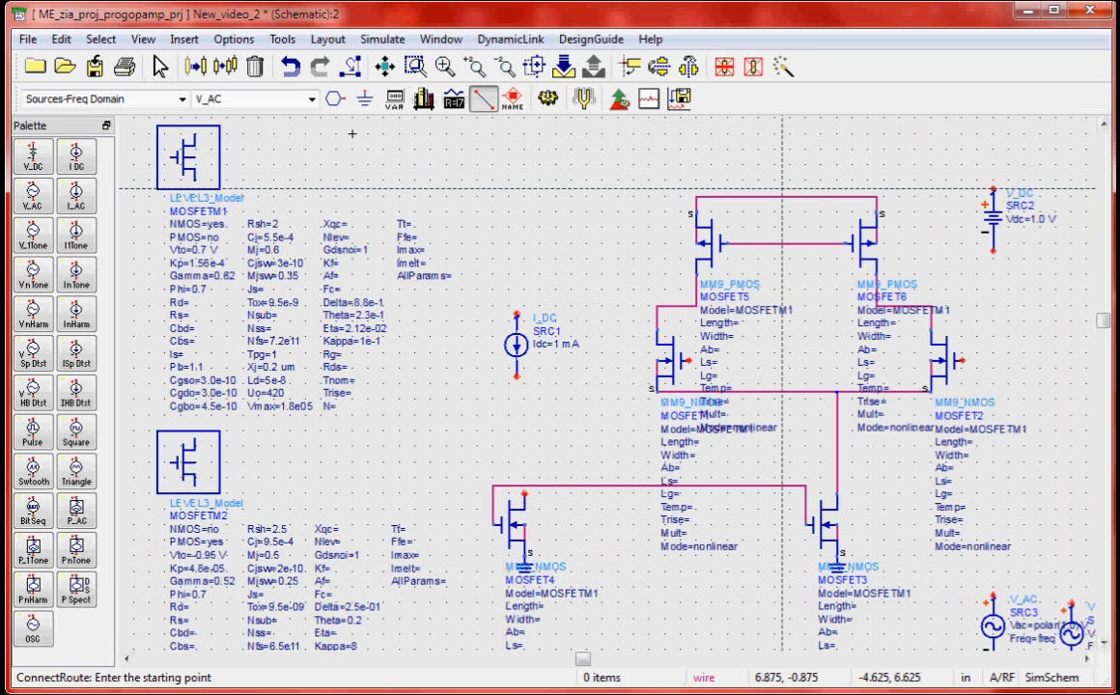
left_click(811, 189)
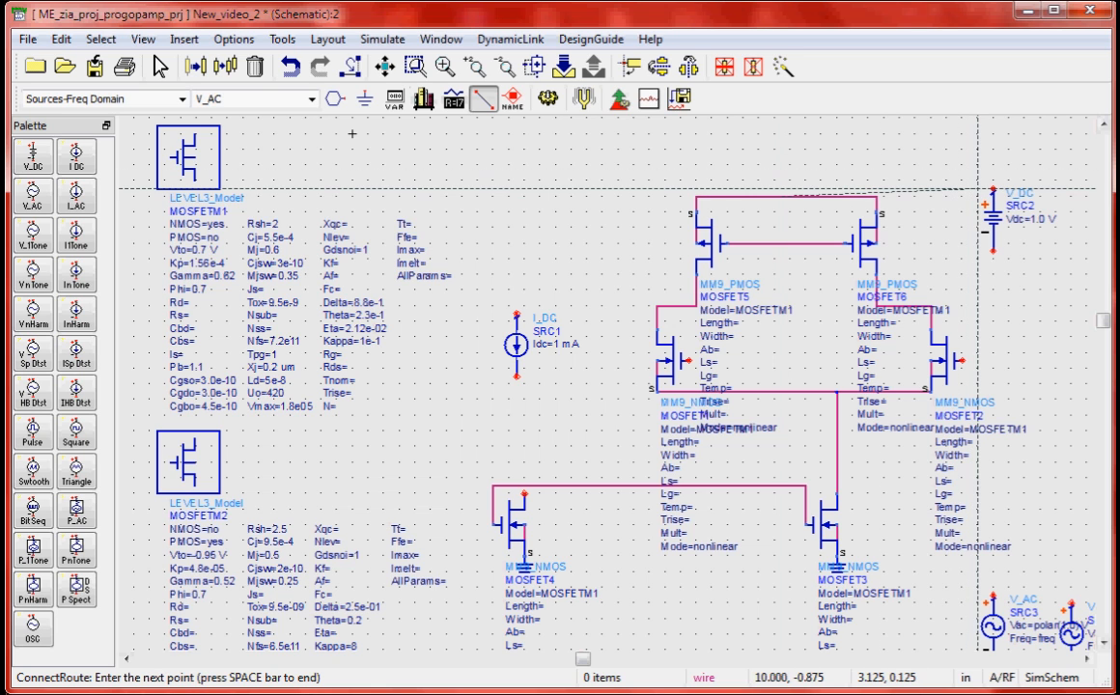
left_click(993, 190)
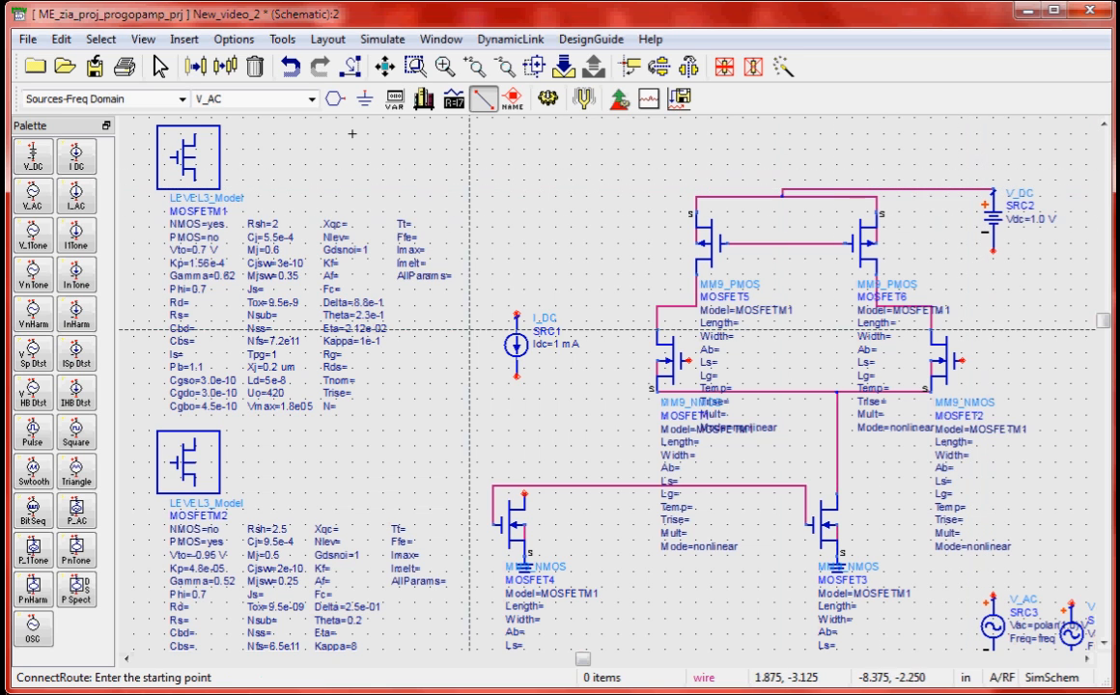
left_click(518, 313)
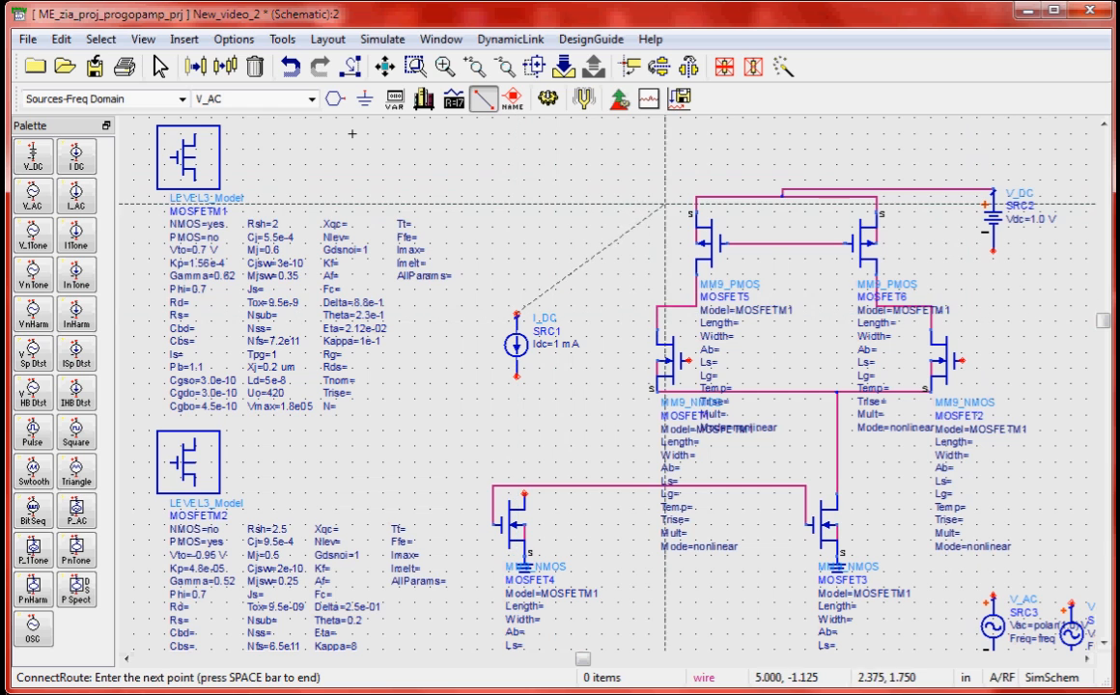
left_click(697, 197)
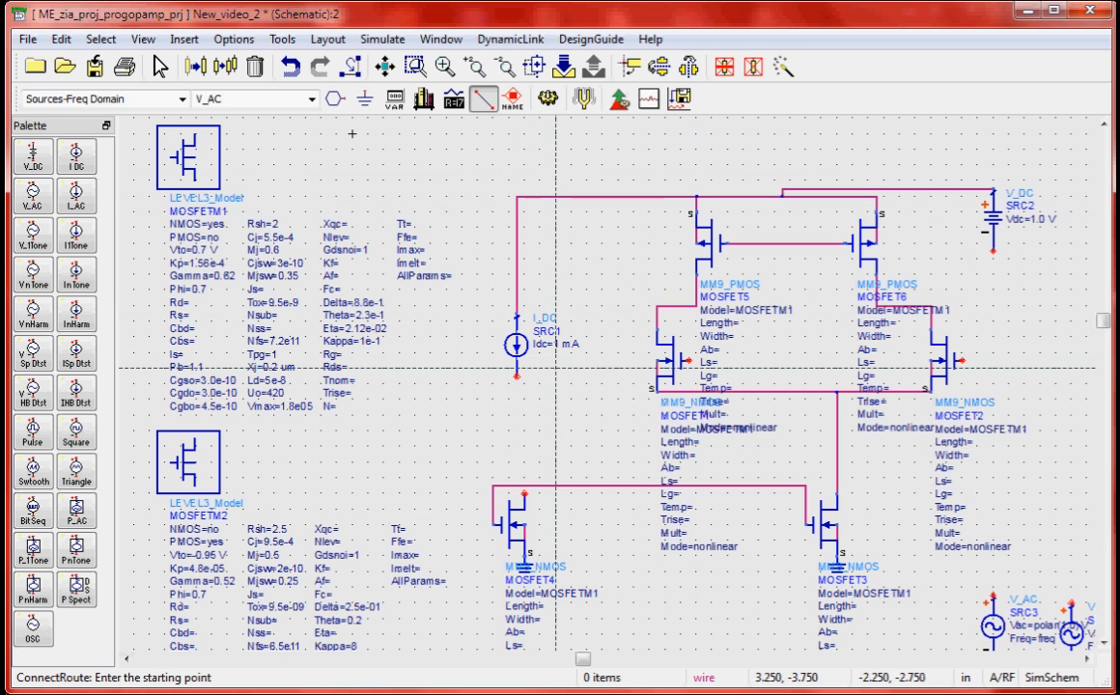
Wire the lower terminal of the I_DC source to MOSFET4's drain and tie that wire to the gate wire between MOSFET4 and MOSFET3
left_click(517, 374)
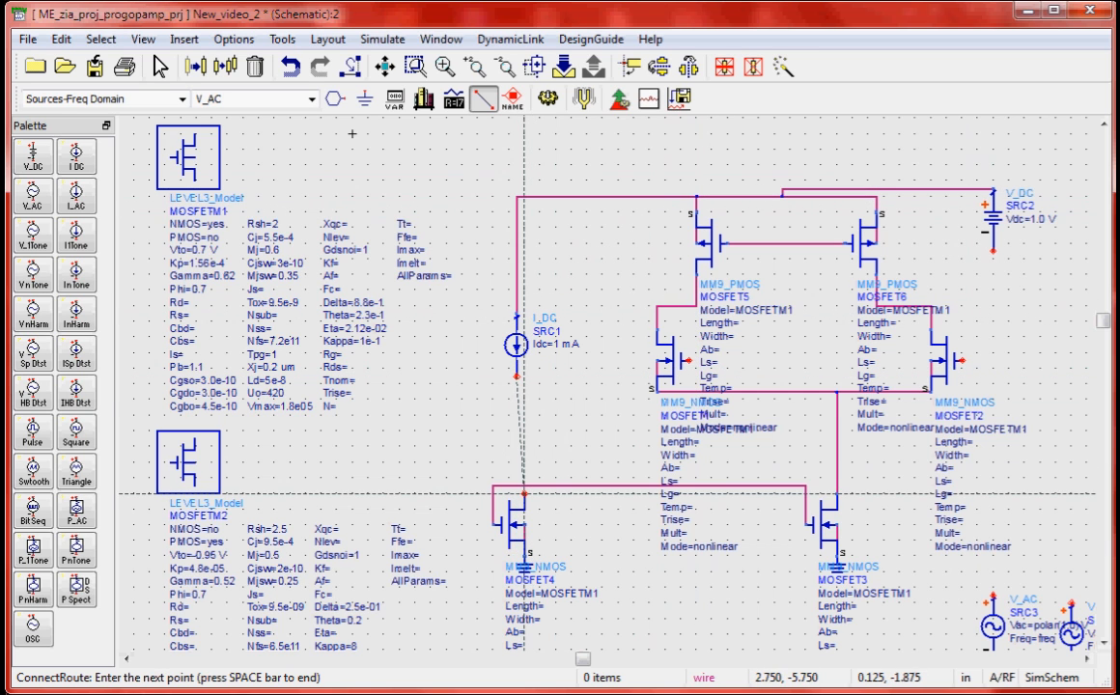
left_click(524, 496)
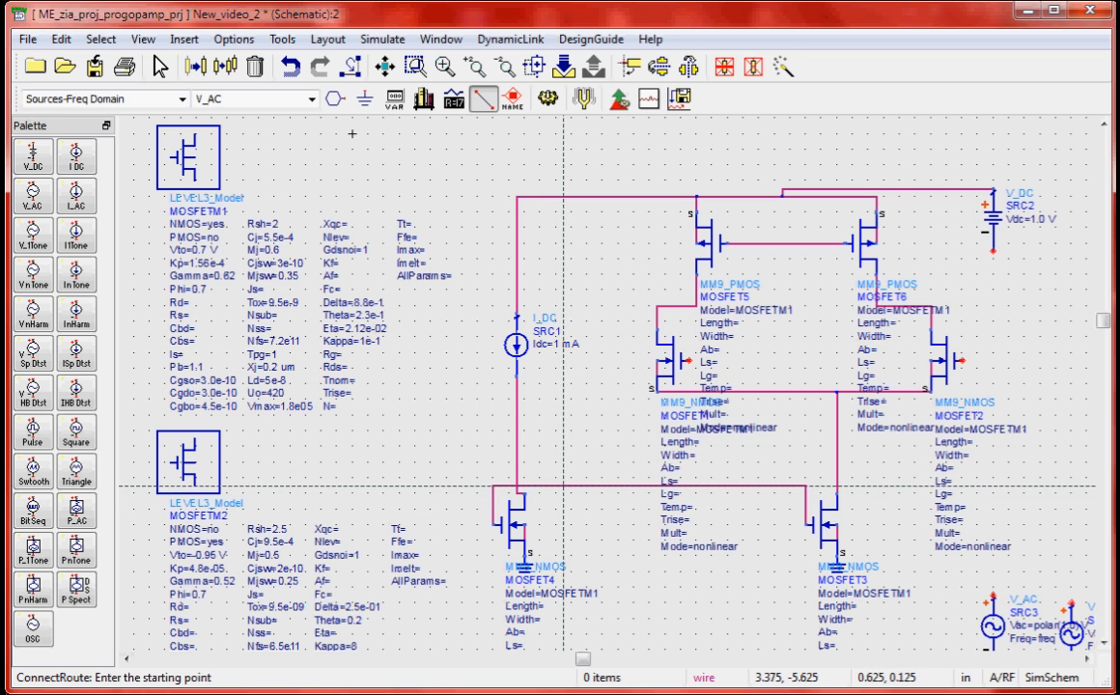
left_click(563, 486)
left_click(517, 446)
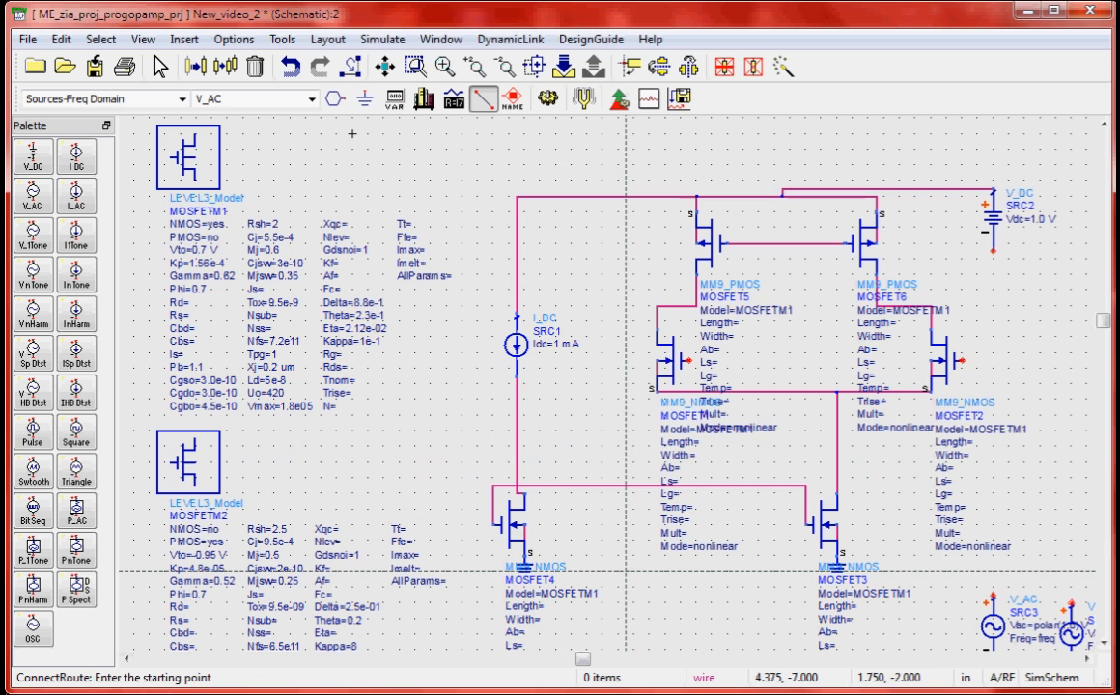
left_click(548, 486)
left_click(517, 454)
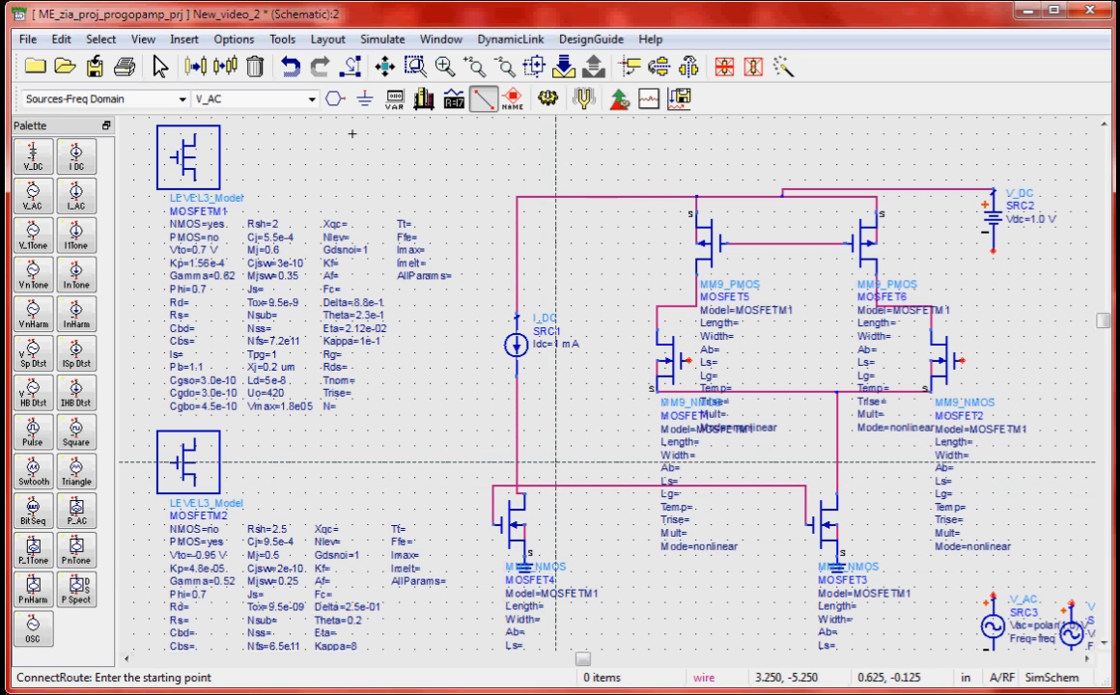
key("Escape")
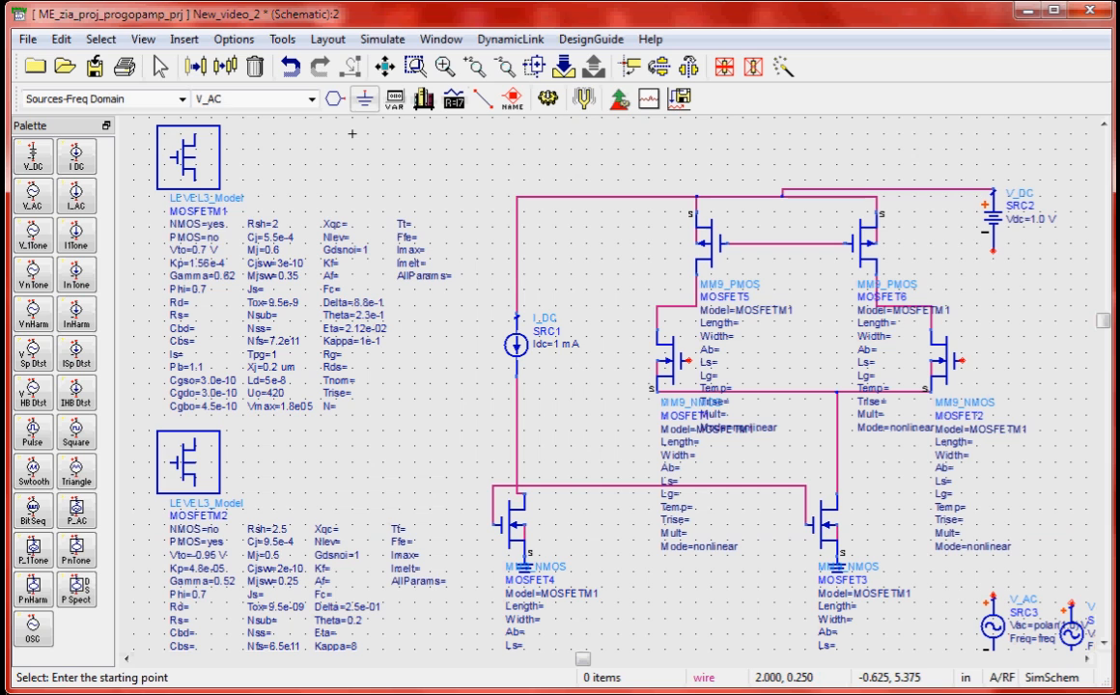
Place a ground on the negative terminal of the V_DC source
left_click(364, 99)
left_click(993, 251)
key("Escape")
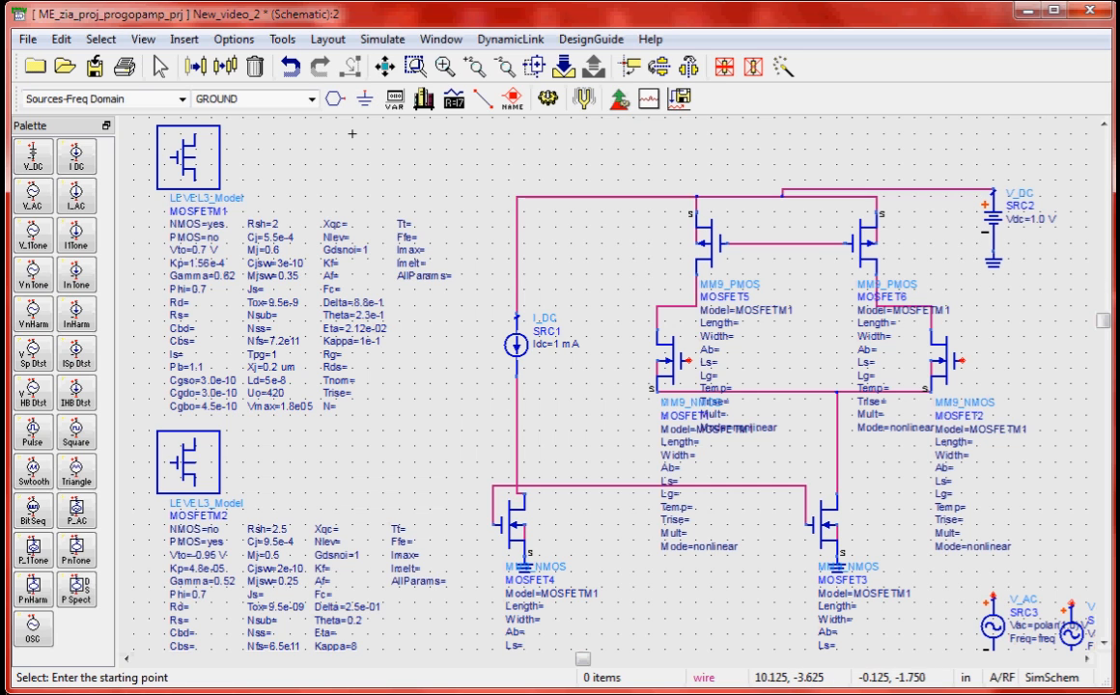
Move one V_AC source to between the I_DC source and MOSFET1, and the other to the right of MOSFET2
left_click(992, 618)
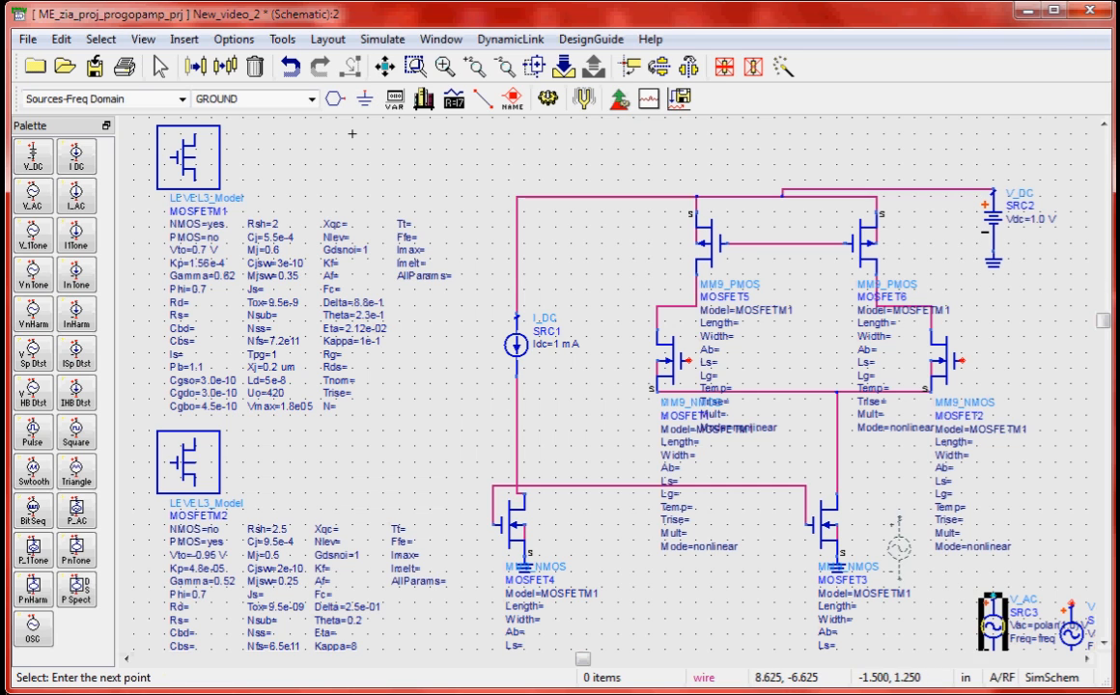
left_click(602, 391)
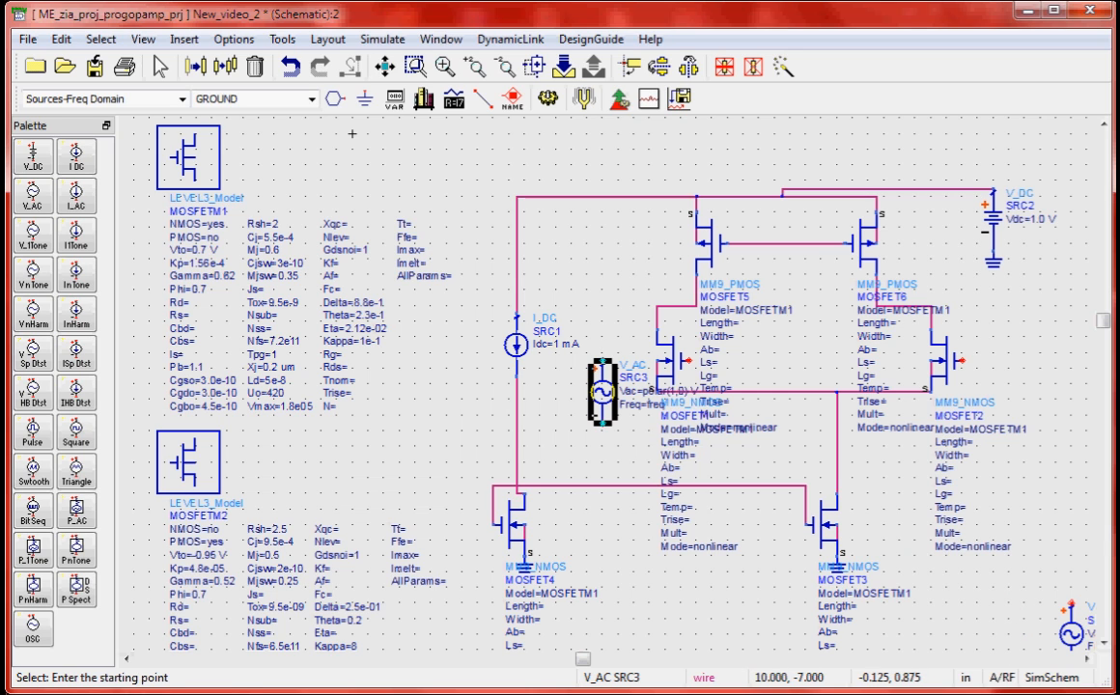
left_click(1069, 626)
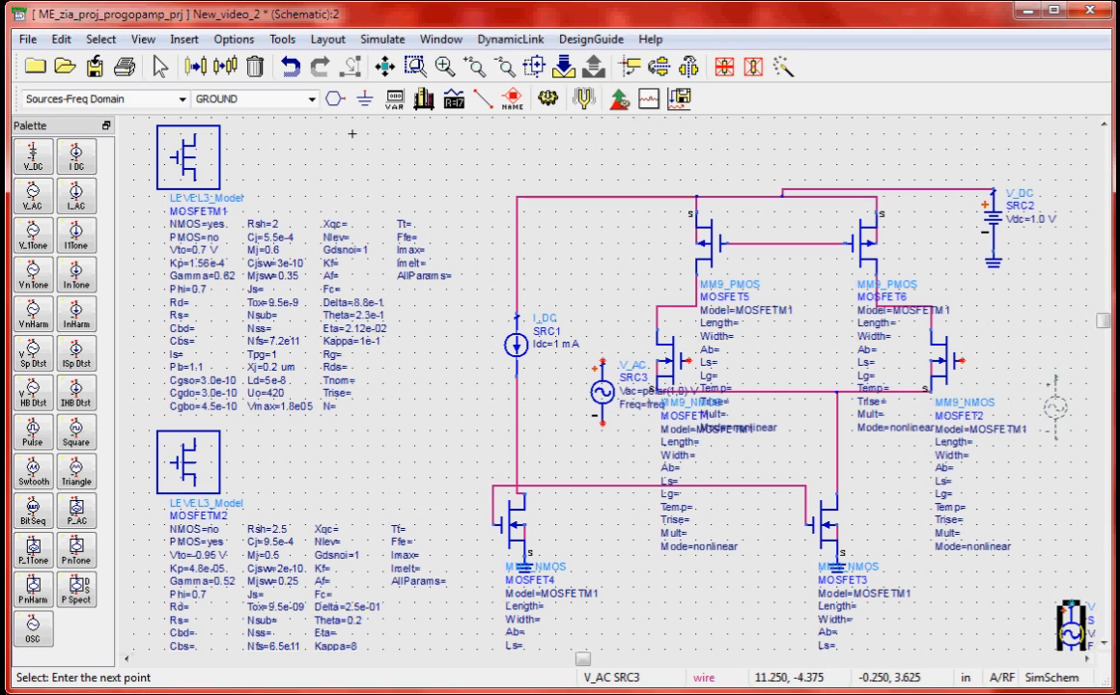
left_click(1072, 397)
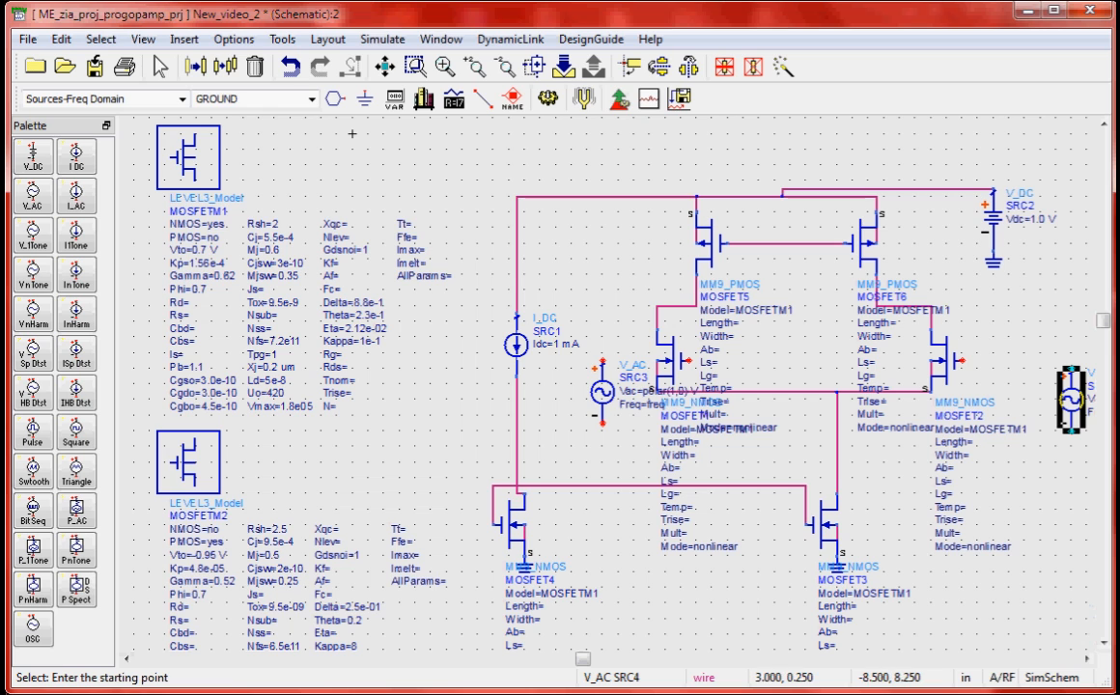
Wire the MOSFET2 gate to the positive terminal of the V_AC source beside it, and the MOSFET1 gate to that of the other V_AC source
left_click(483, 98)
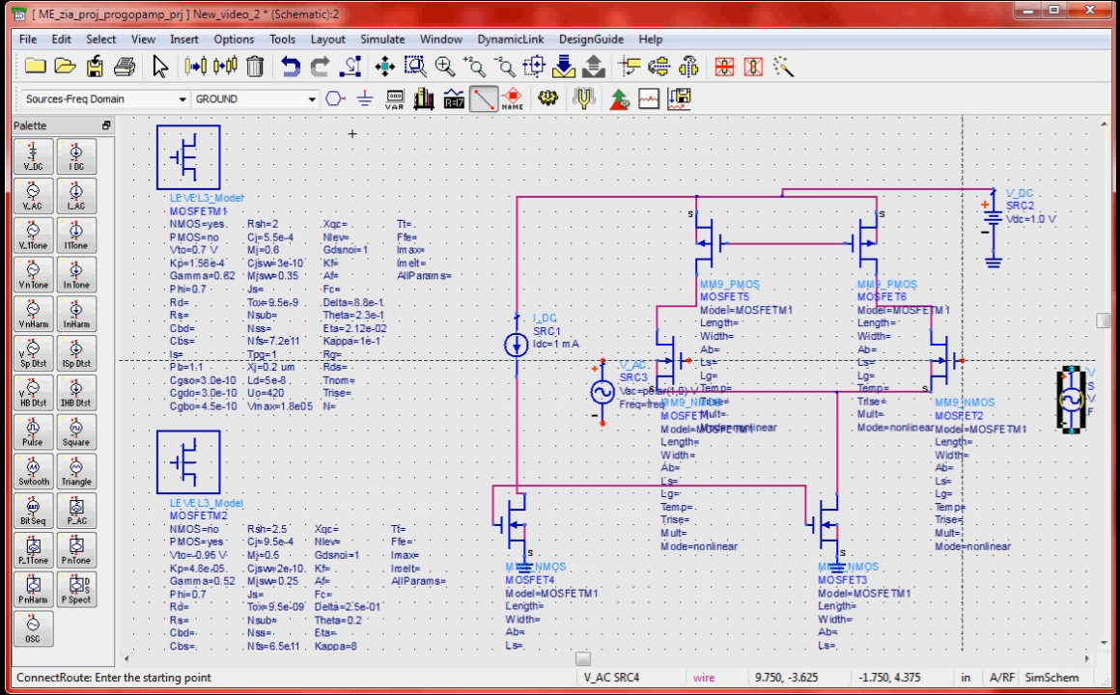
left_click(963, 361)
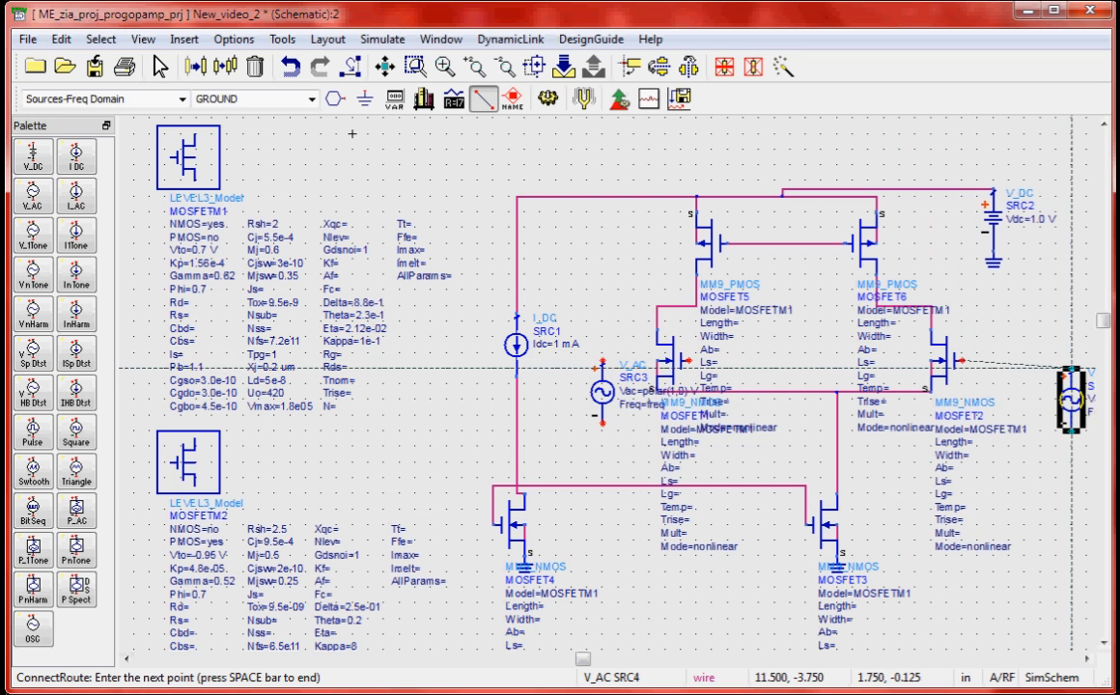
left_click(1068, 366)
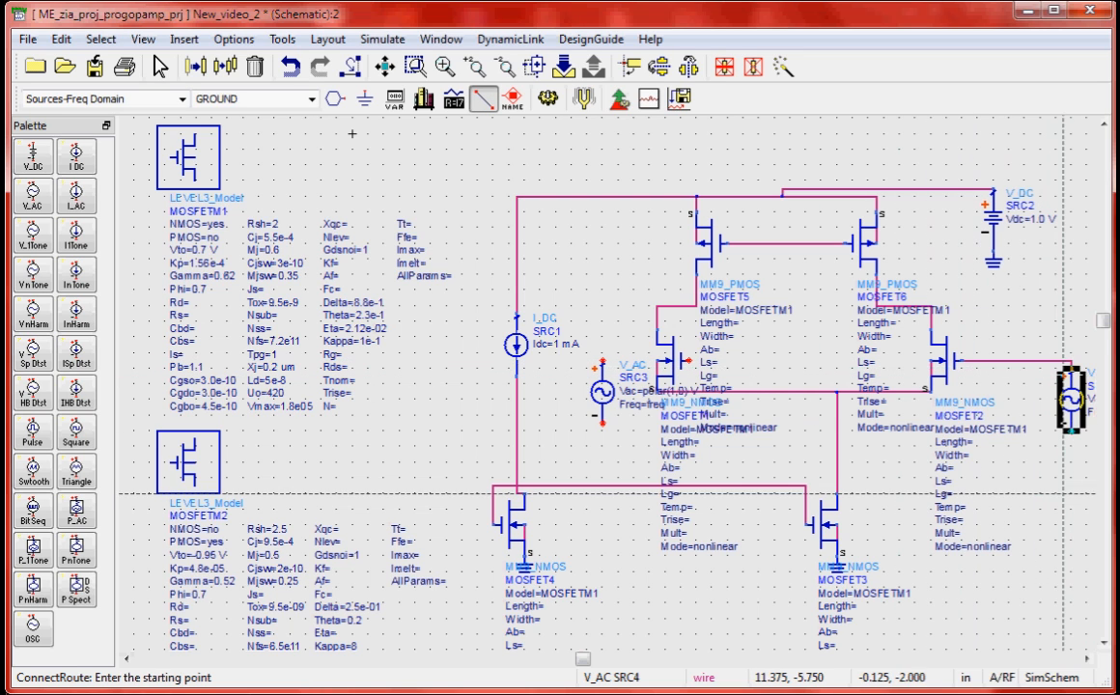
left_click(603, 364)
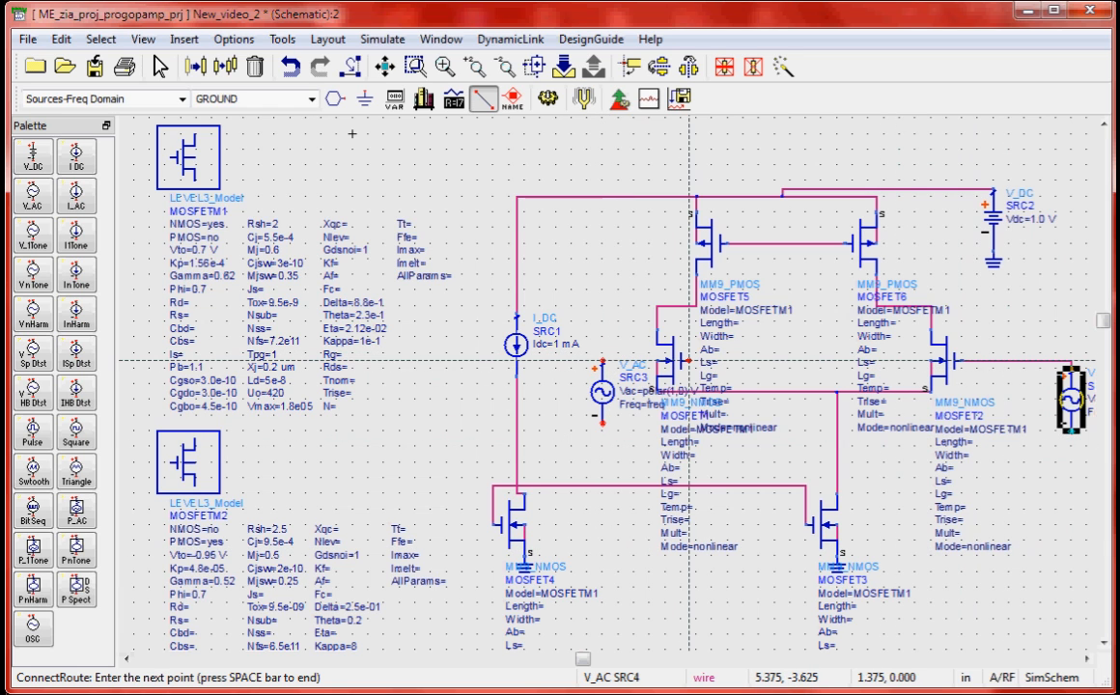
left_click(689, 361)
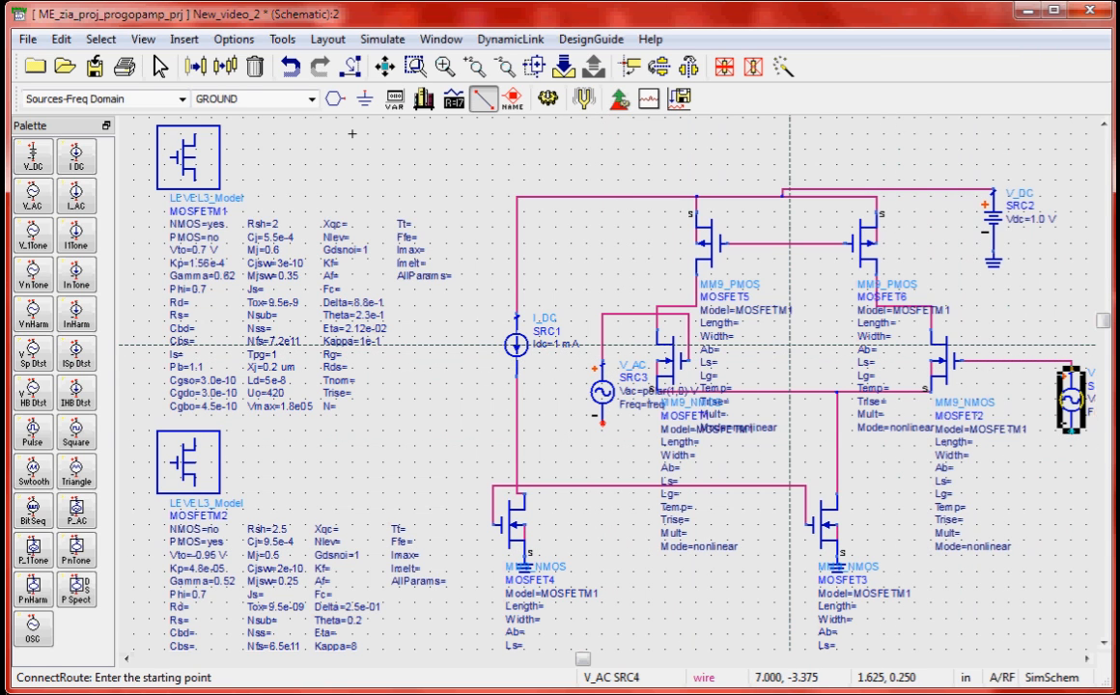
key("Escape")
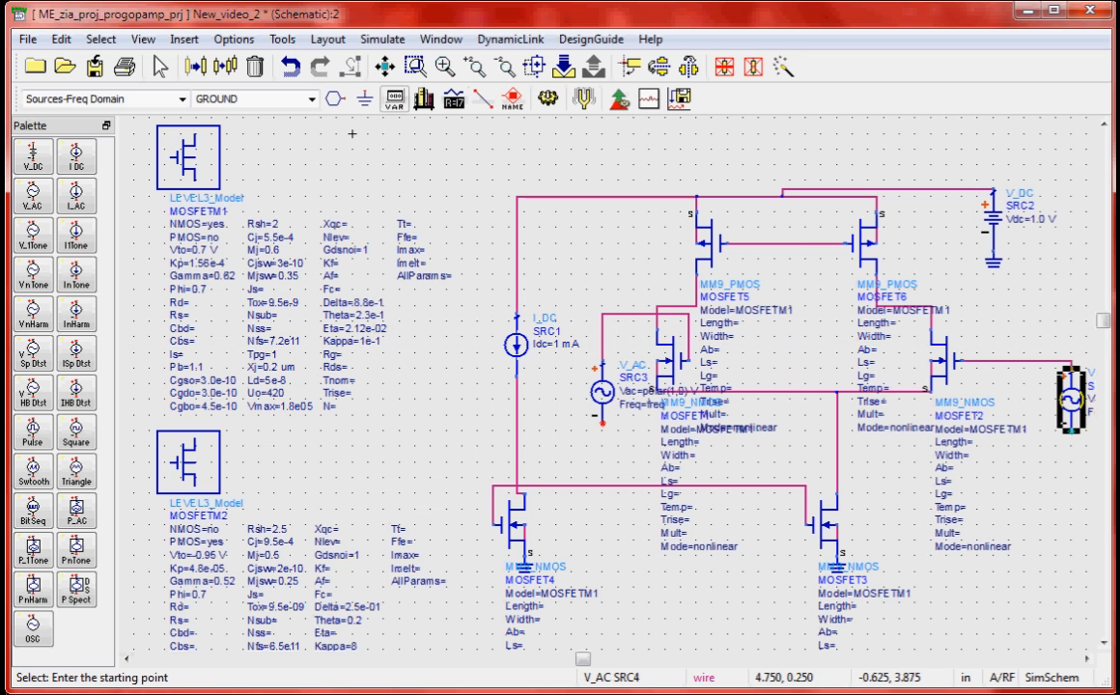
Place grounds on the negative terminals of both V_AC sources
left_click(364, 99)
left_click(611, 407)
left_click(1071, 443)
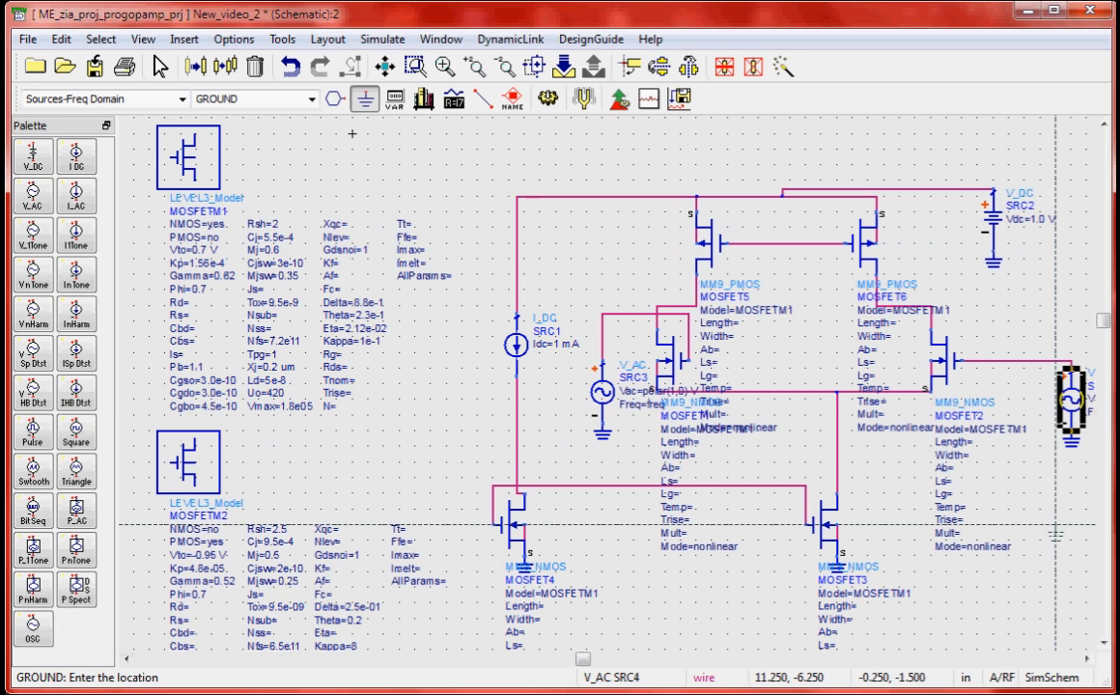
key("Escape")
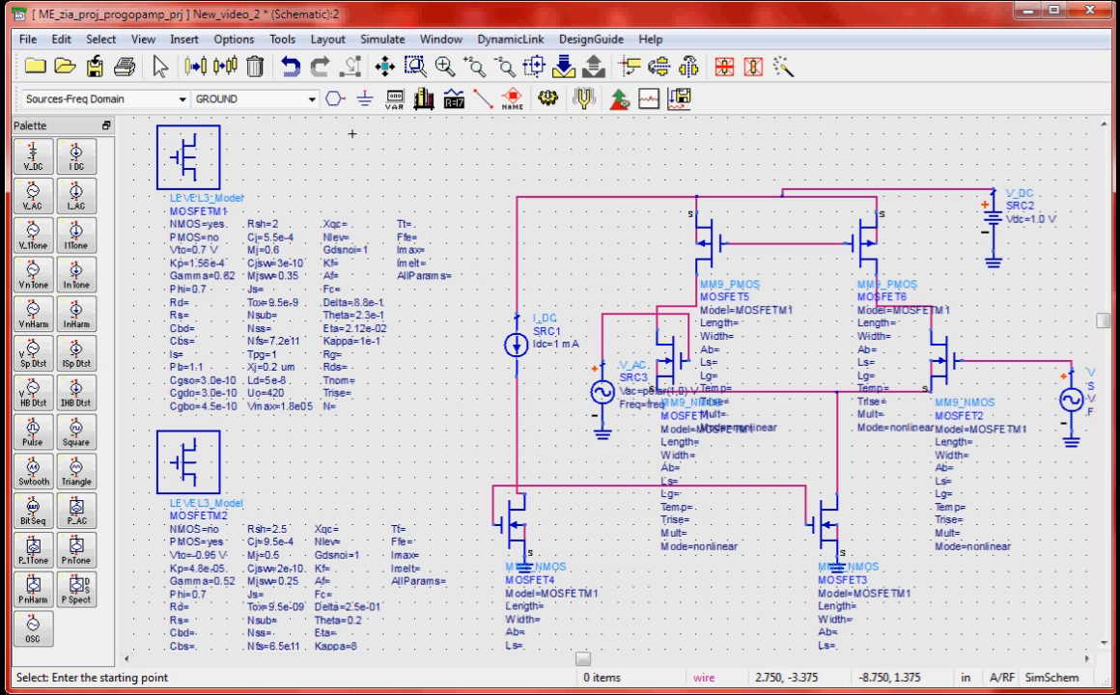
Set the I_DC source's current Idc to 100 uA and apply the change
double_click(516, 343)
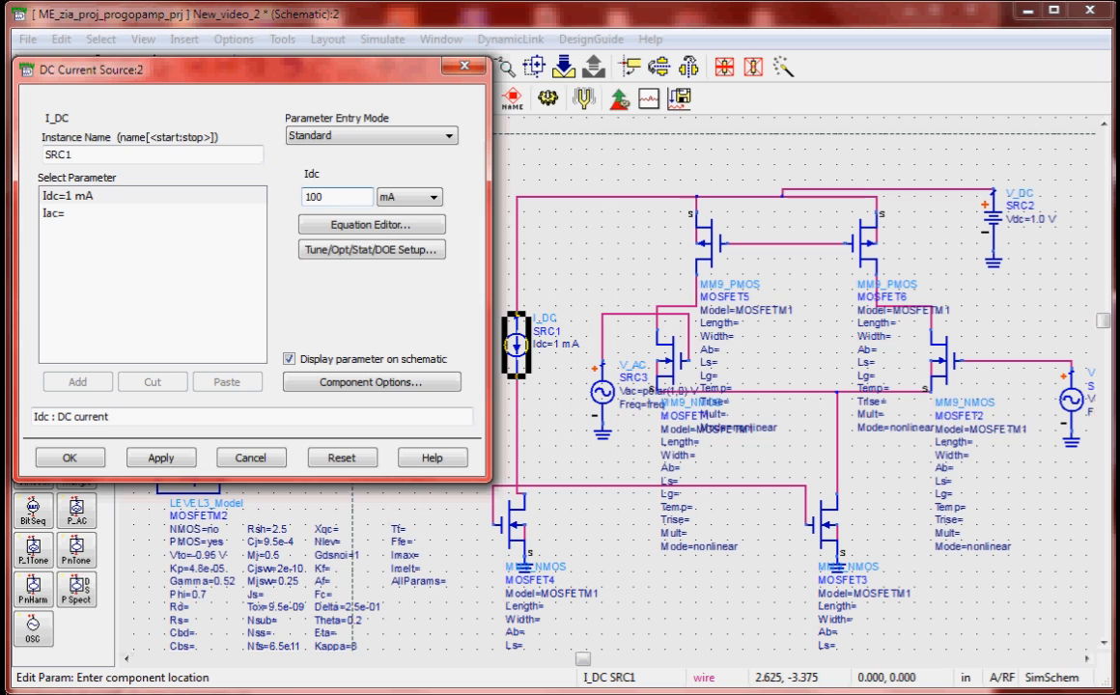
left_click(434, 197)
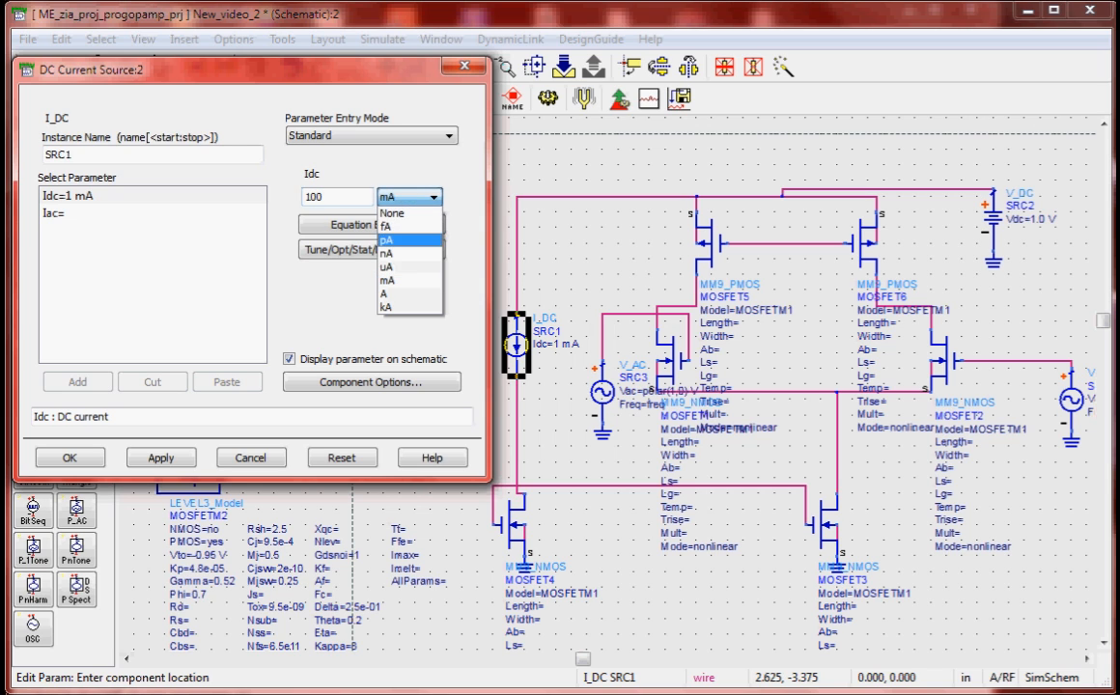
left_click(408, 268)
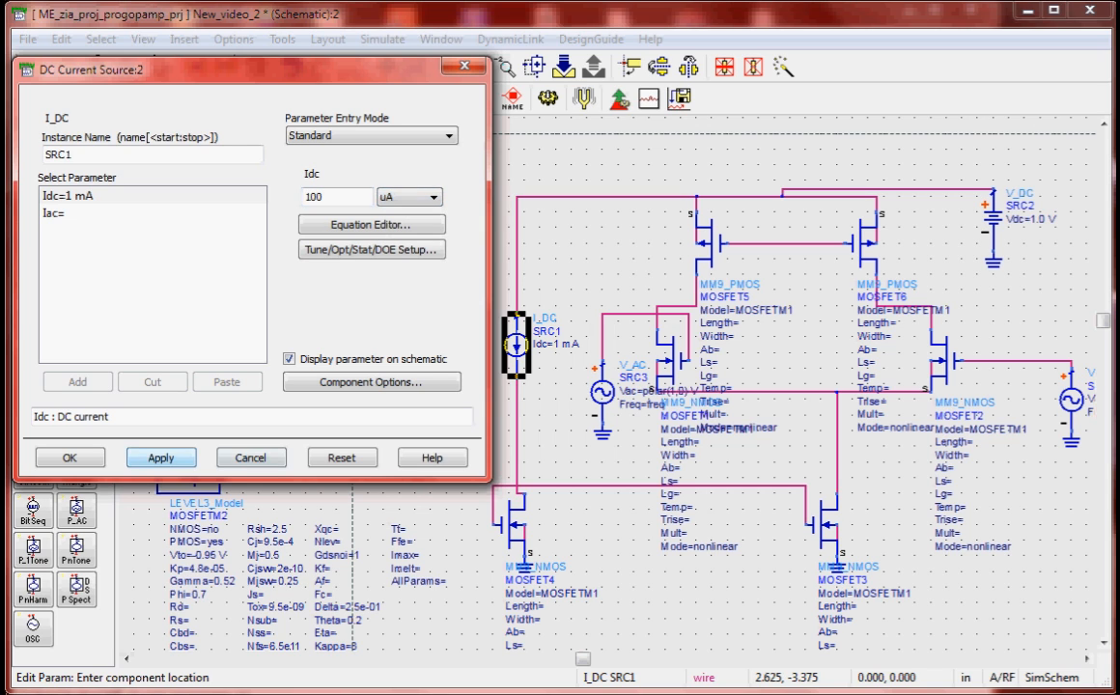
left_click(160, 458)
left_click(70, 458)
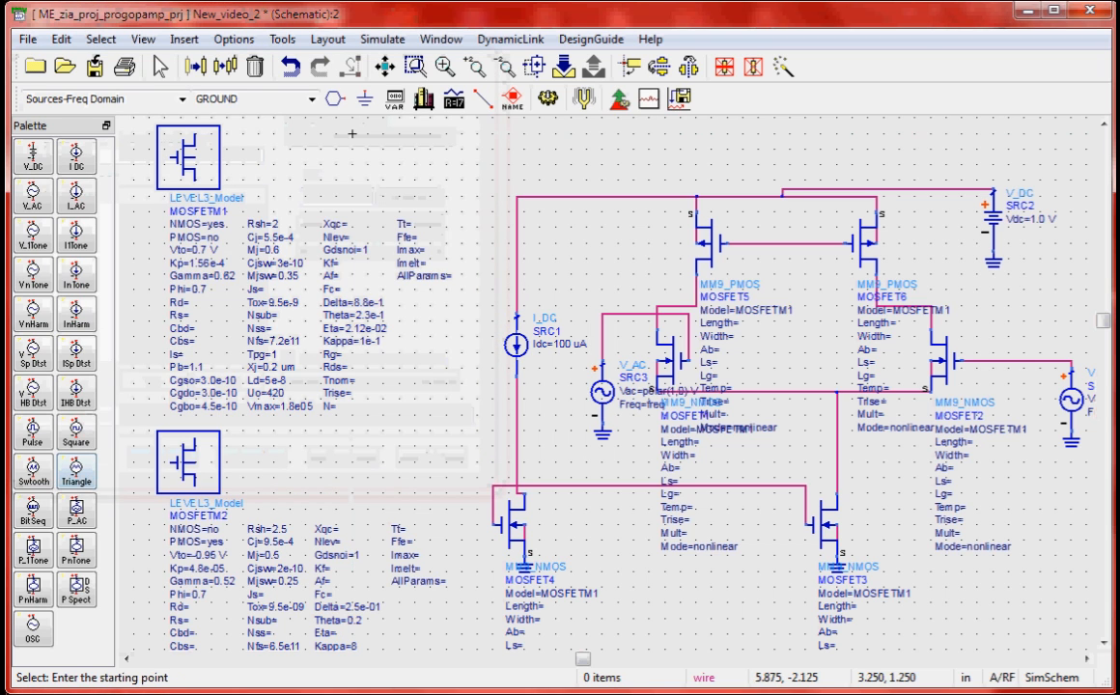
Set the channel width of PMOS transistor MOSFET5 to 20 um
double_click(708, 241)
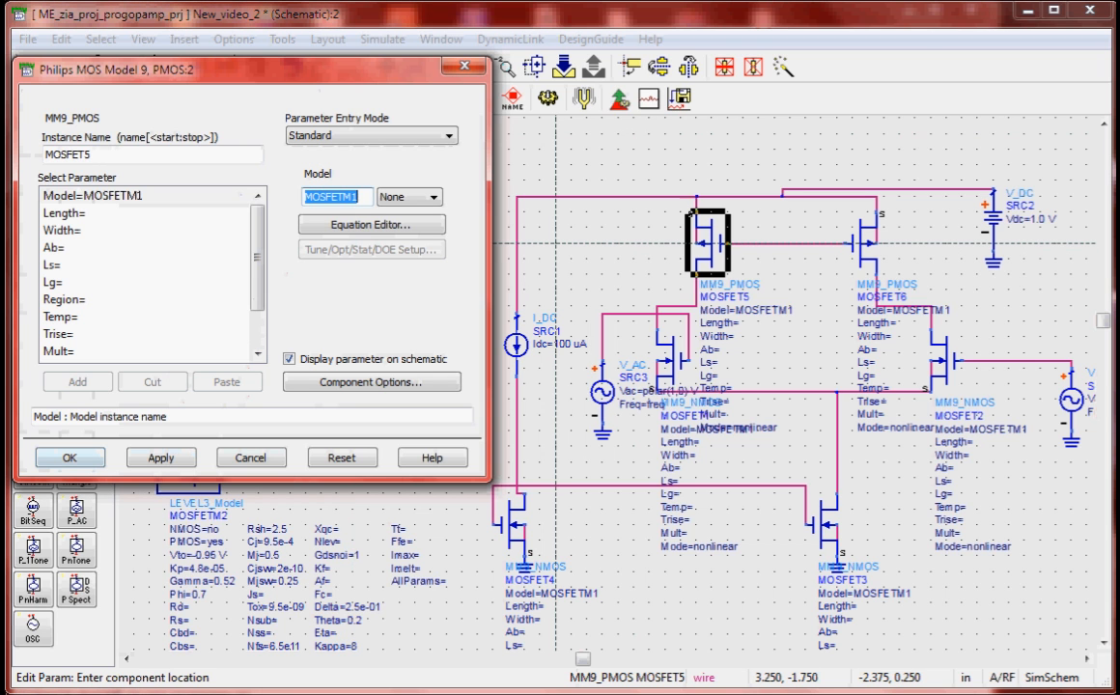
left_click(62, 231)
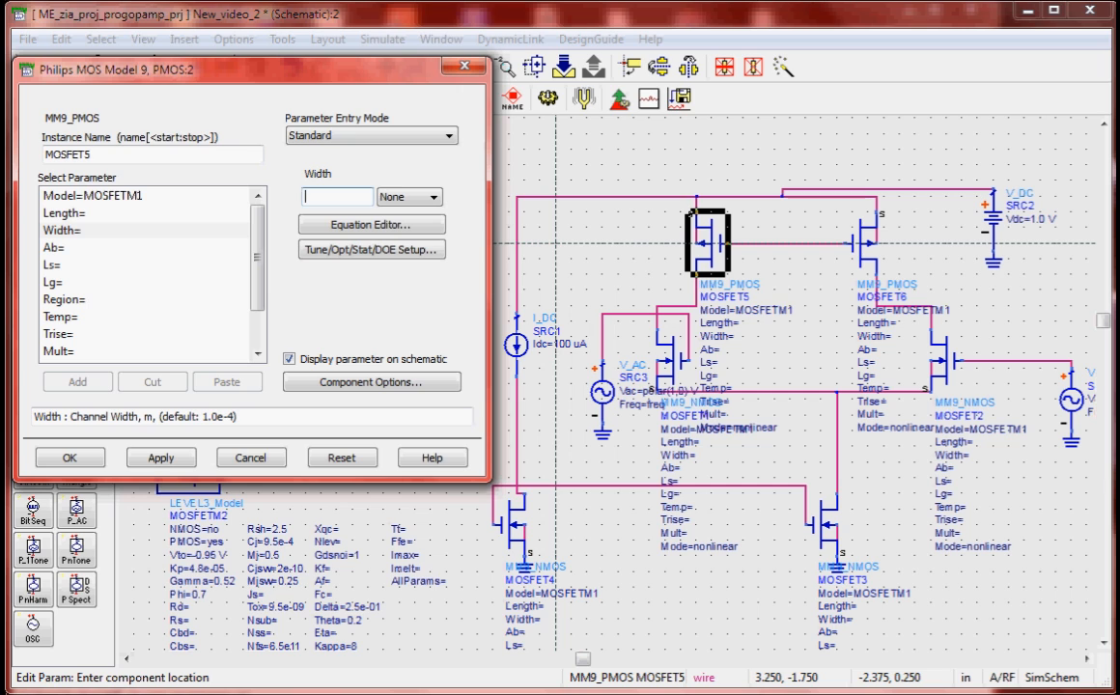
left_click(62, 231)
left_click(335, 197)
left_click(434, 197)
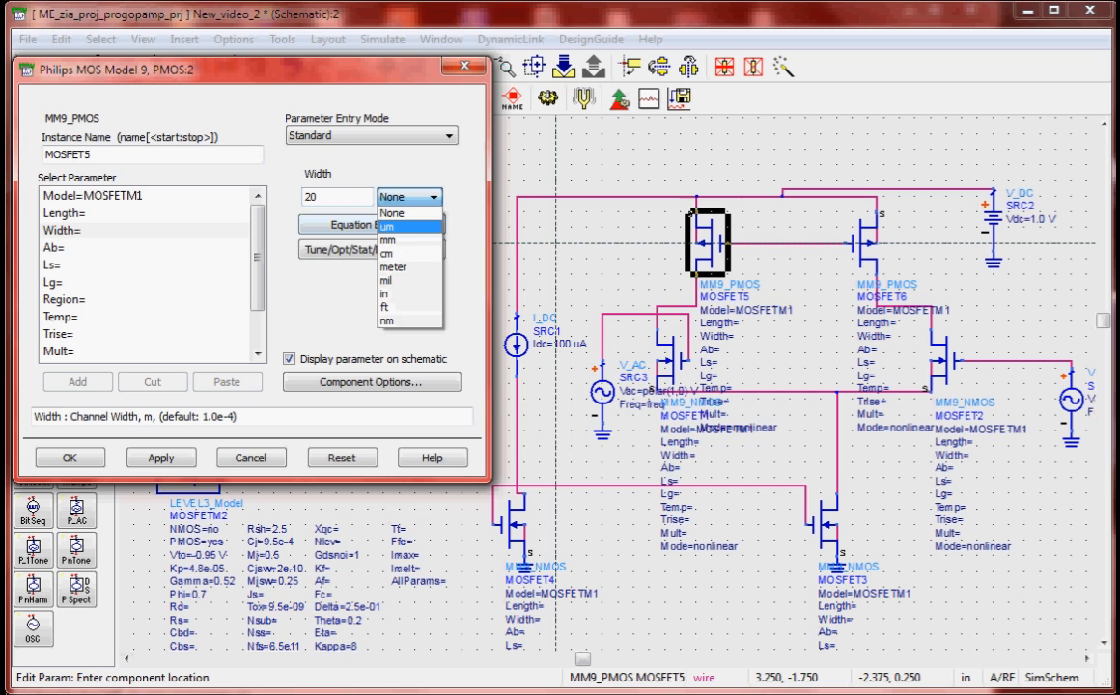
left_click(393, 227)
Set the channel length of MOSFET5 to 10 um and apply its parameters
left_click(65, 214)
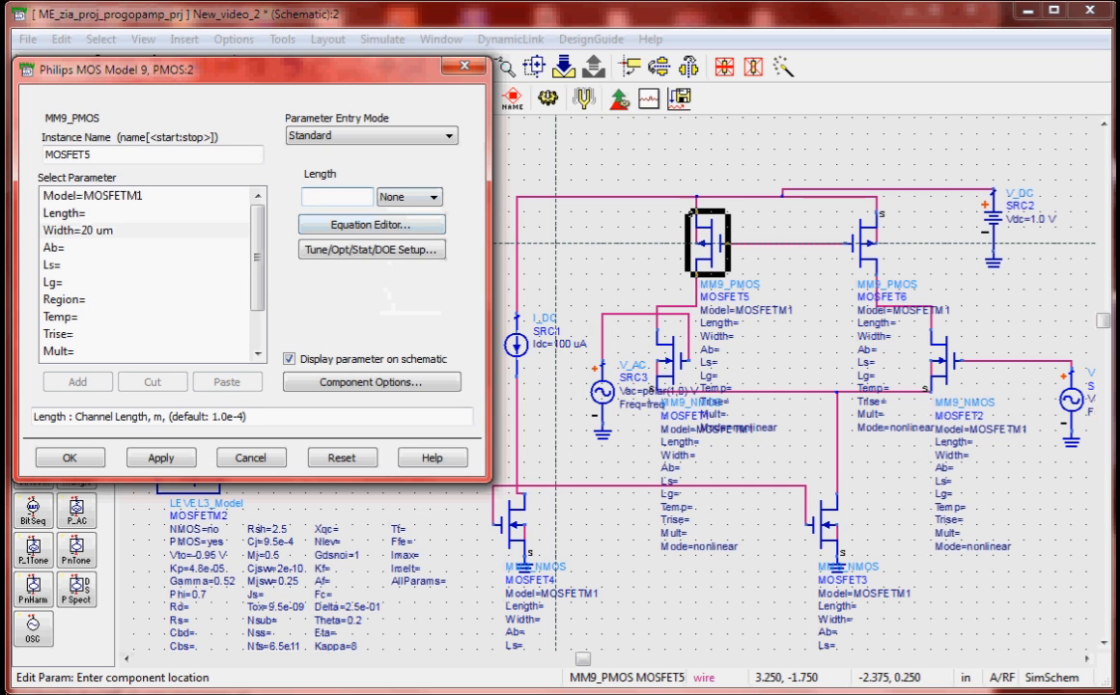
left_click(64, 213)
left_click(336, 197)
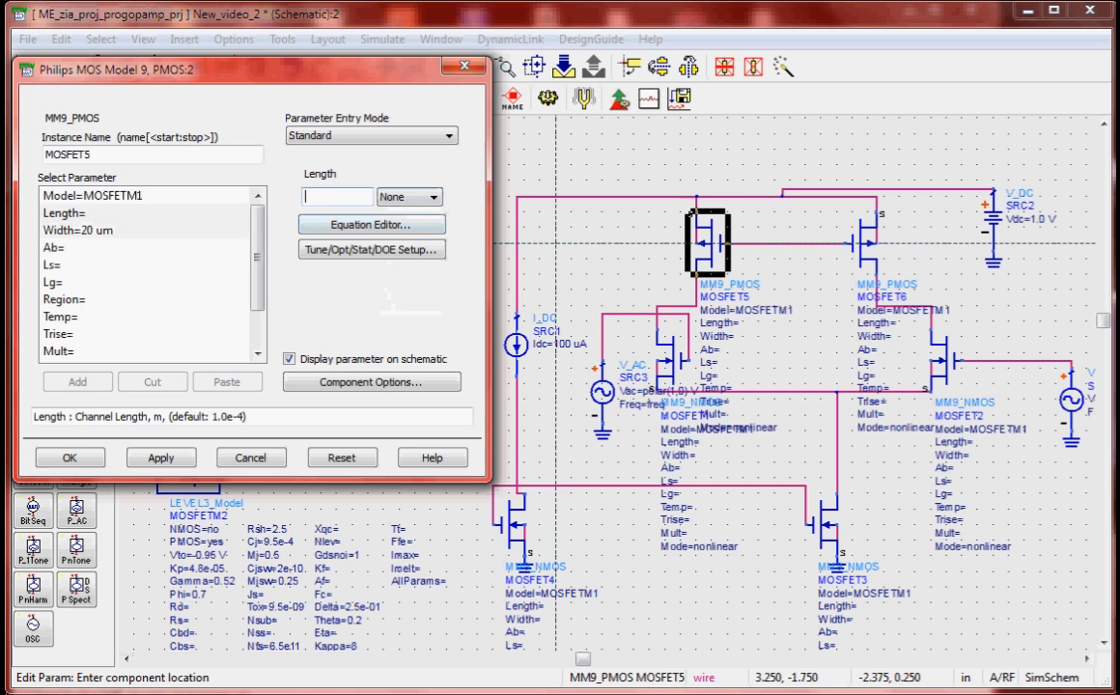
type("10")
left_click(410, 197)
left_click(406, 228)
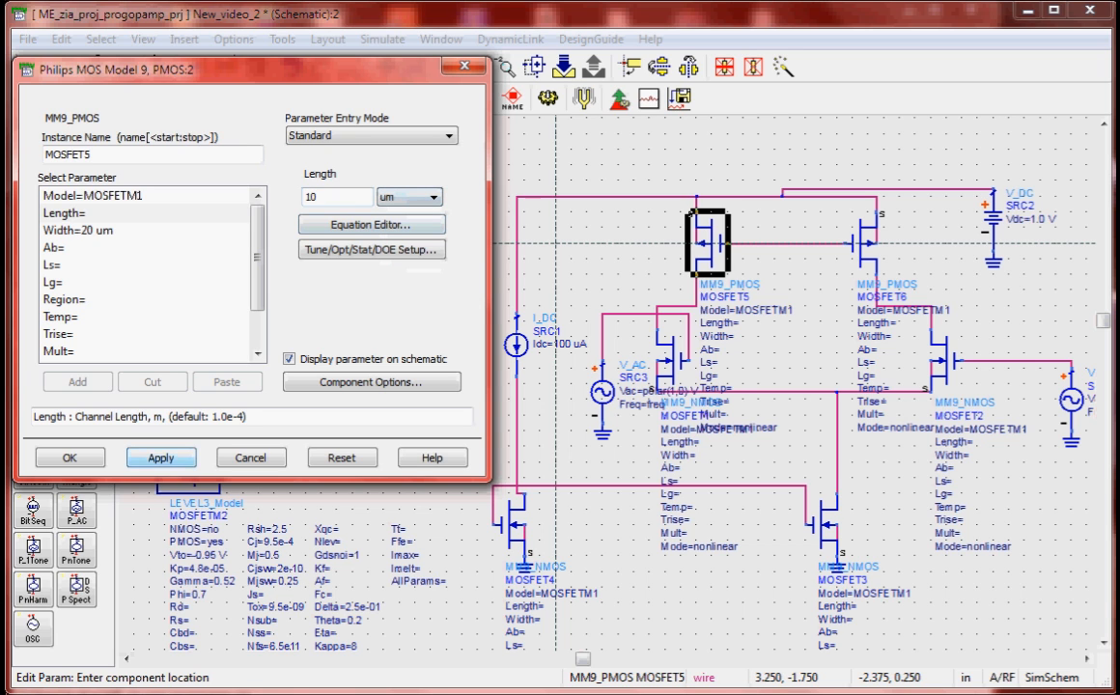
left_click(161, 457)
left_click(69, 457)
Set the channel length of PMOS transistor MOSFET6 to 10 um
double_click(871, 251)
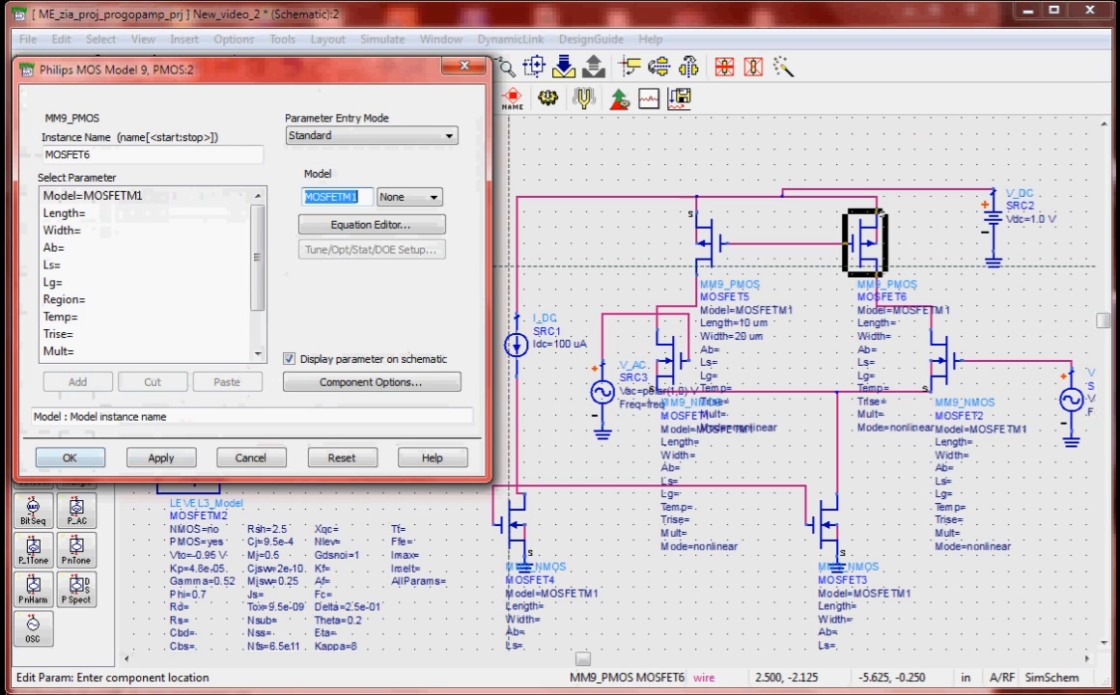
left_click(65, 213)
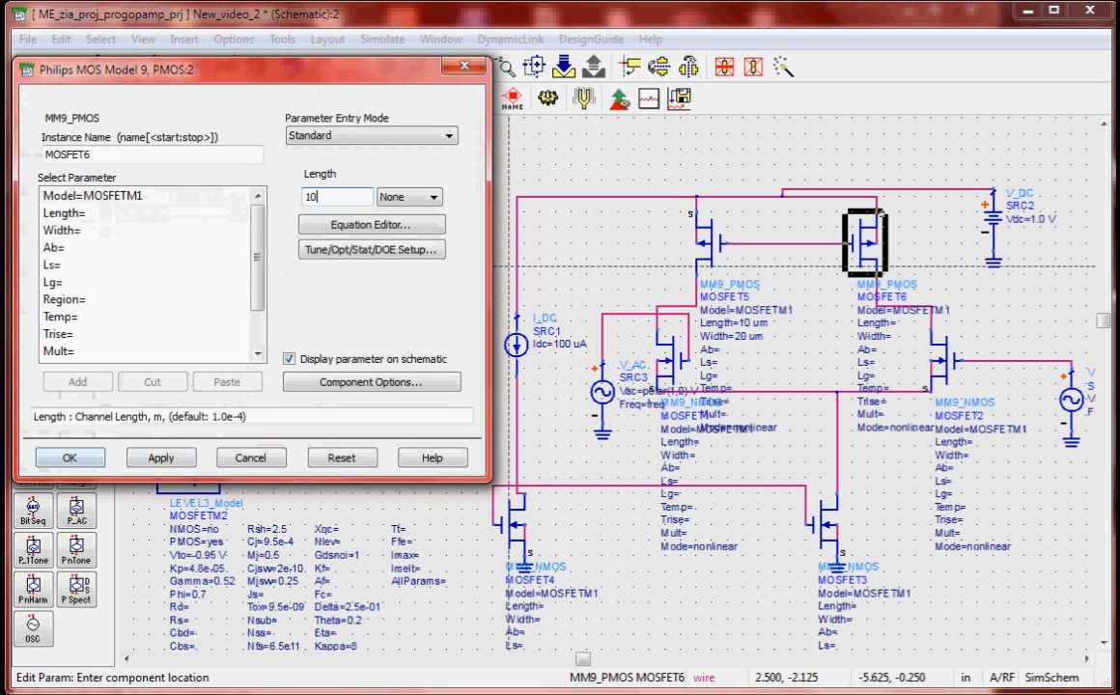
left_click(409, 197)
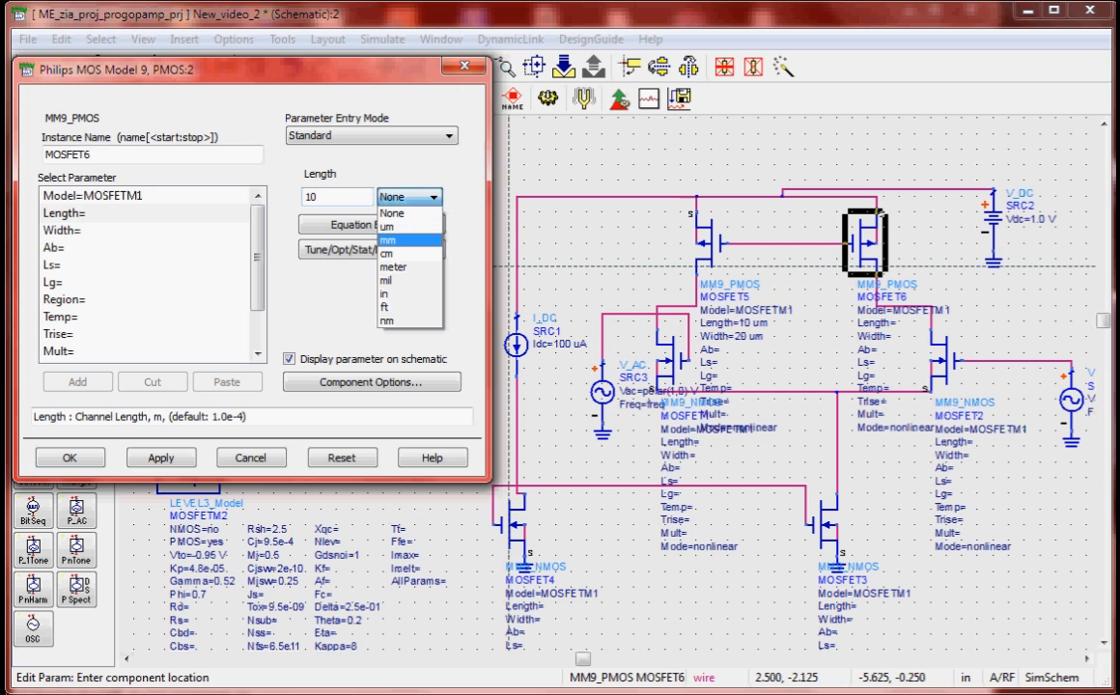
left_click(405, 229)
key("Return")
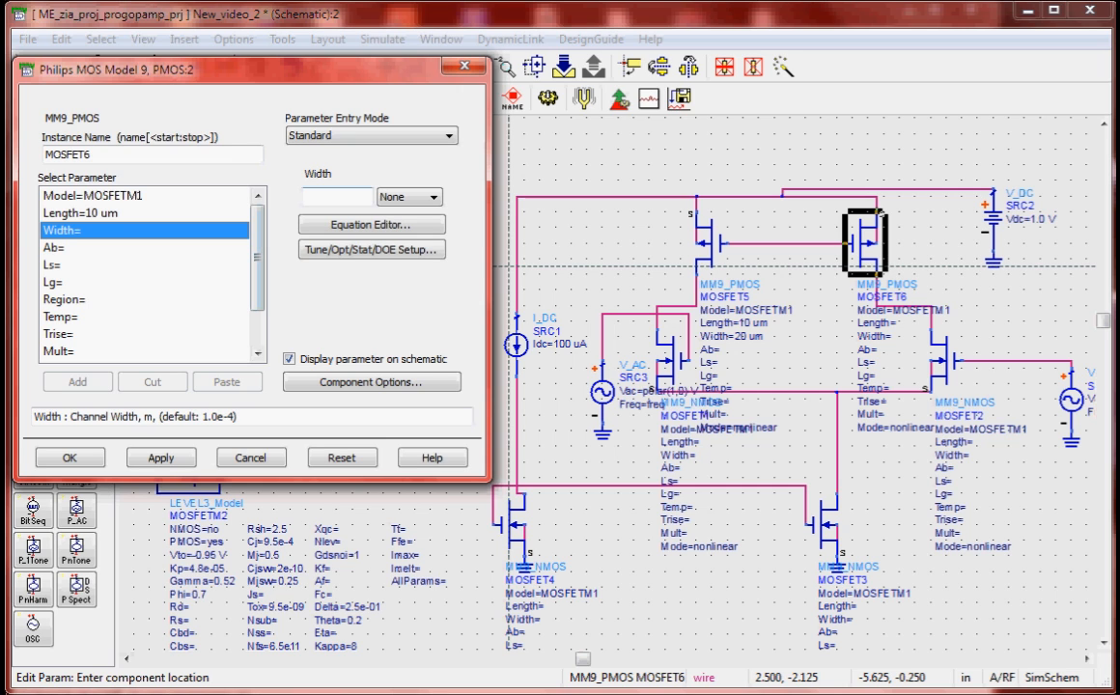
Set the channel width of MOSFET6 to 20 um and apply its parameters
left_click(335, 197)
type("20")
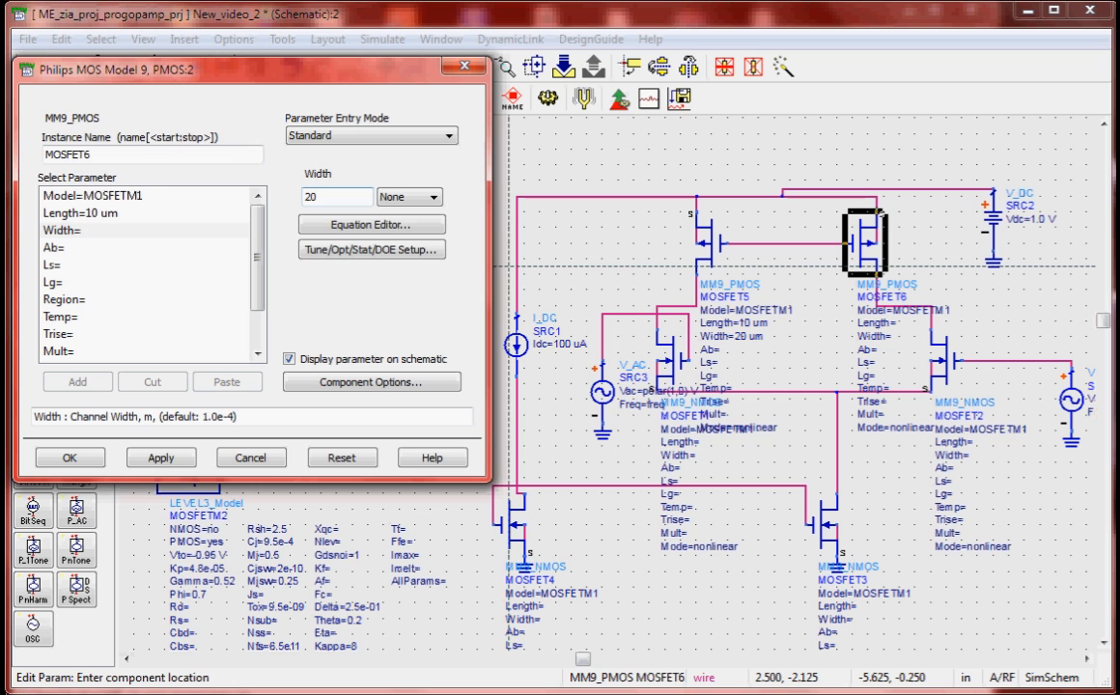
left_click(414, 197)
left_click(409, 226)
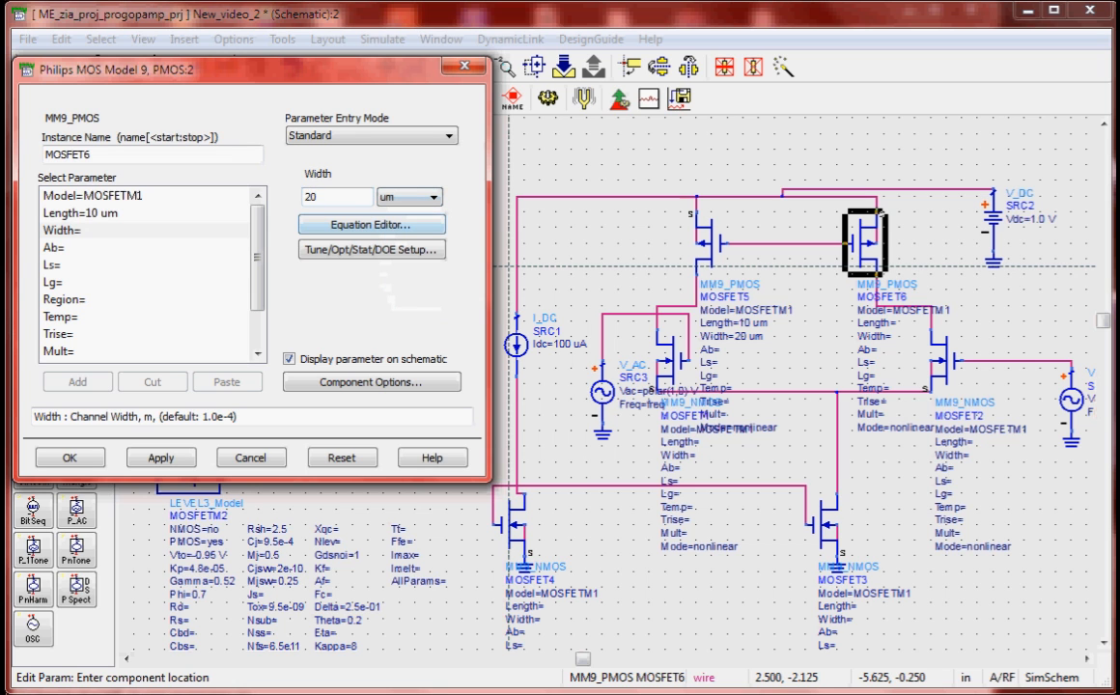
left_click(160, 458)
left_click(69, 458)
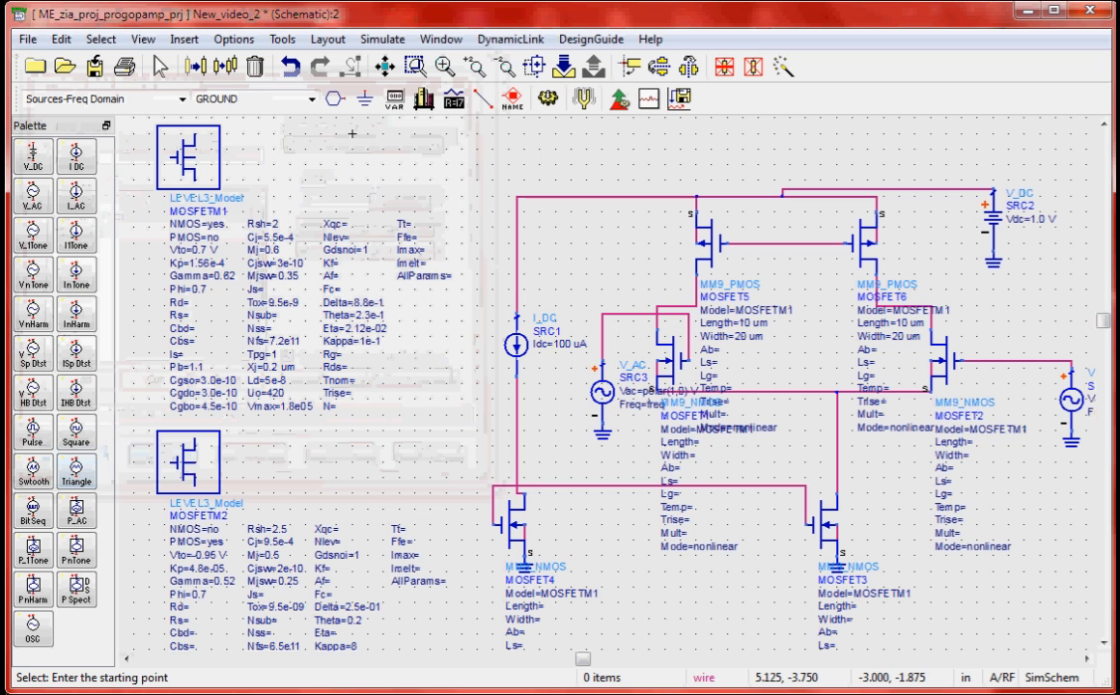
Set the channel length of NMOS transistor MOSFET1 to 10 um
double_click(666, 365)
left_click(64, 214)
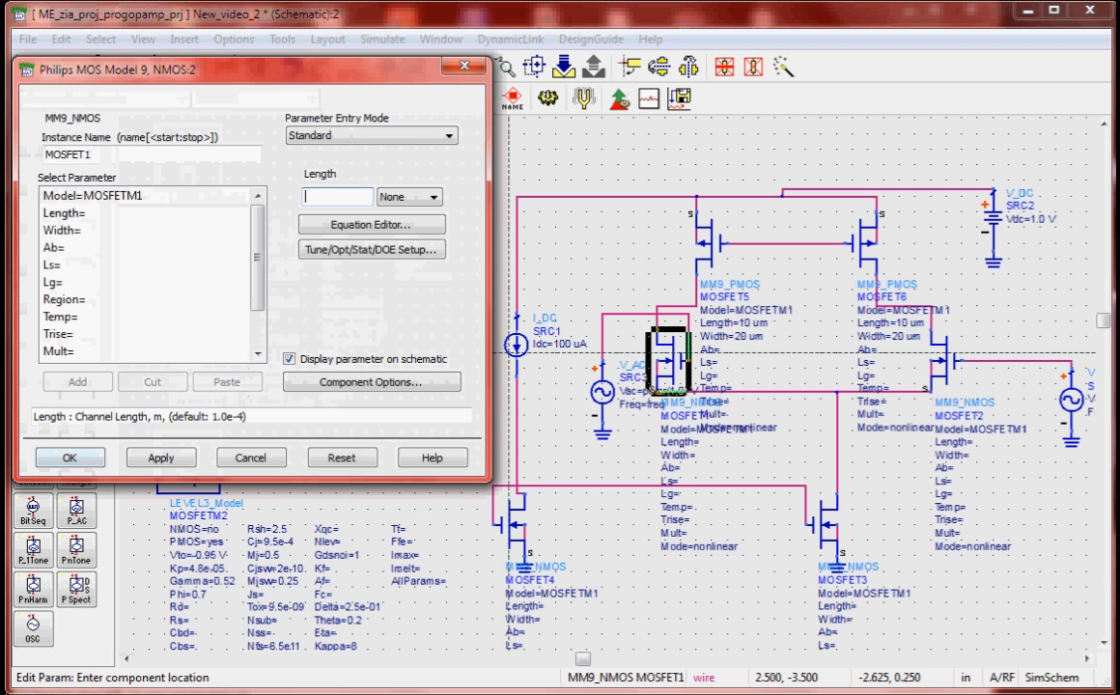
type("260")
left_click(432, 197)
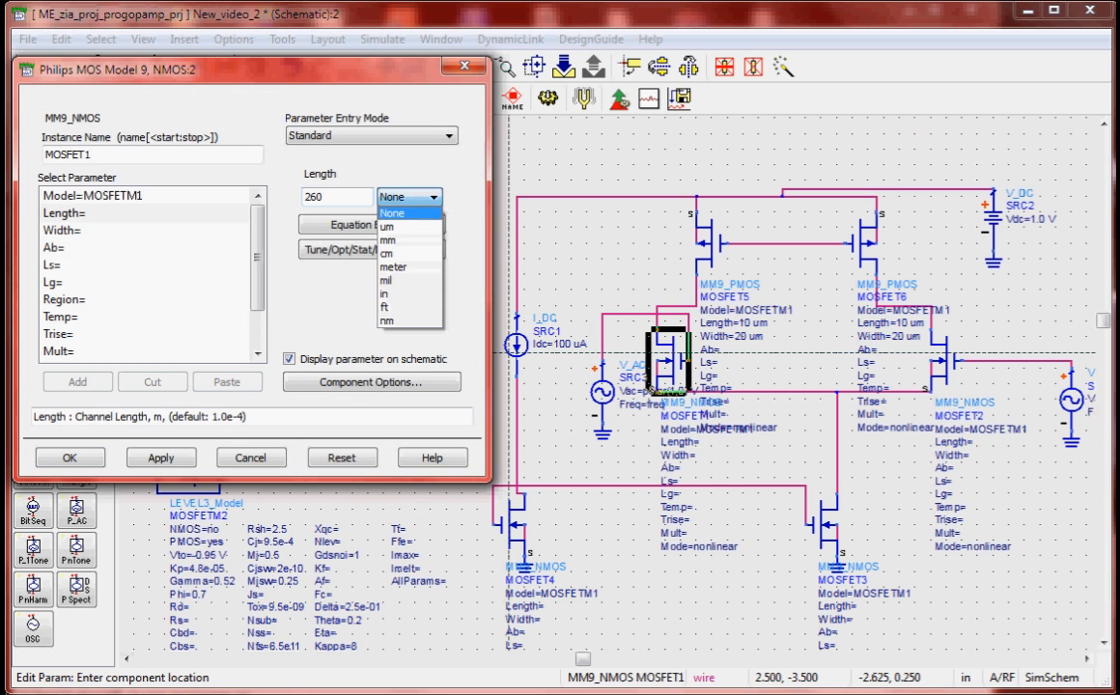
left_click(386, 228)
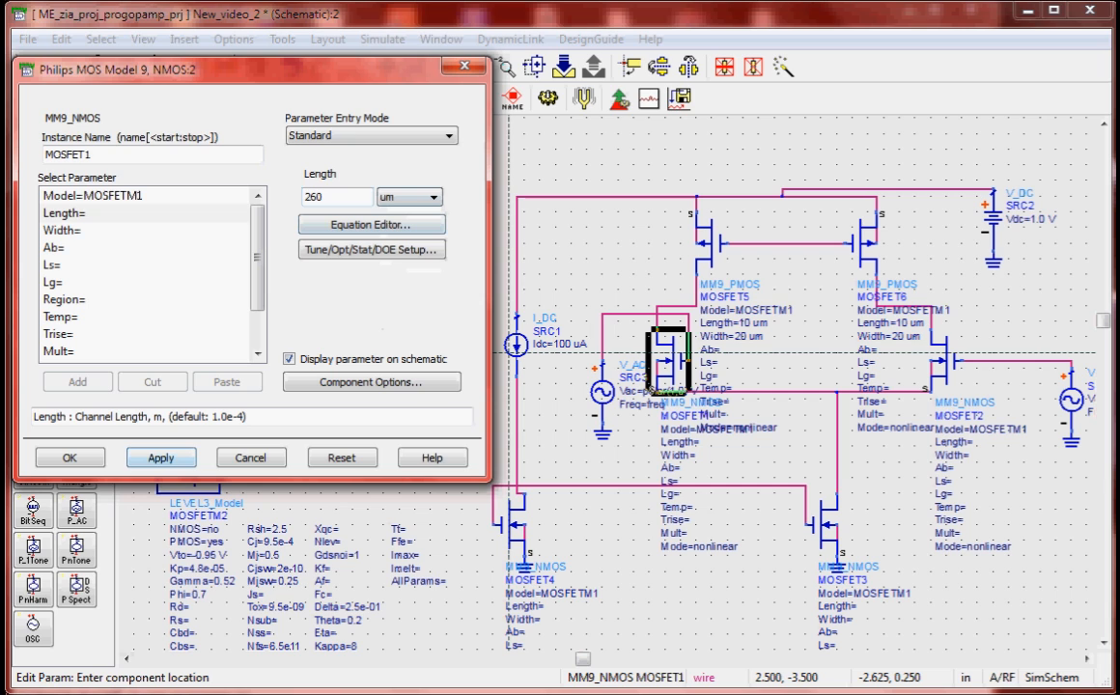
key("BackSpace")
key("BackSpace")
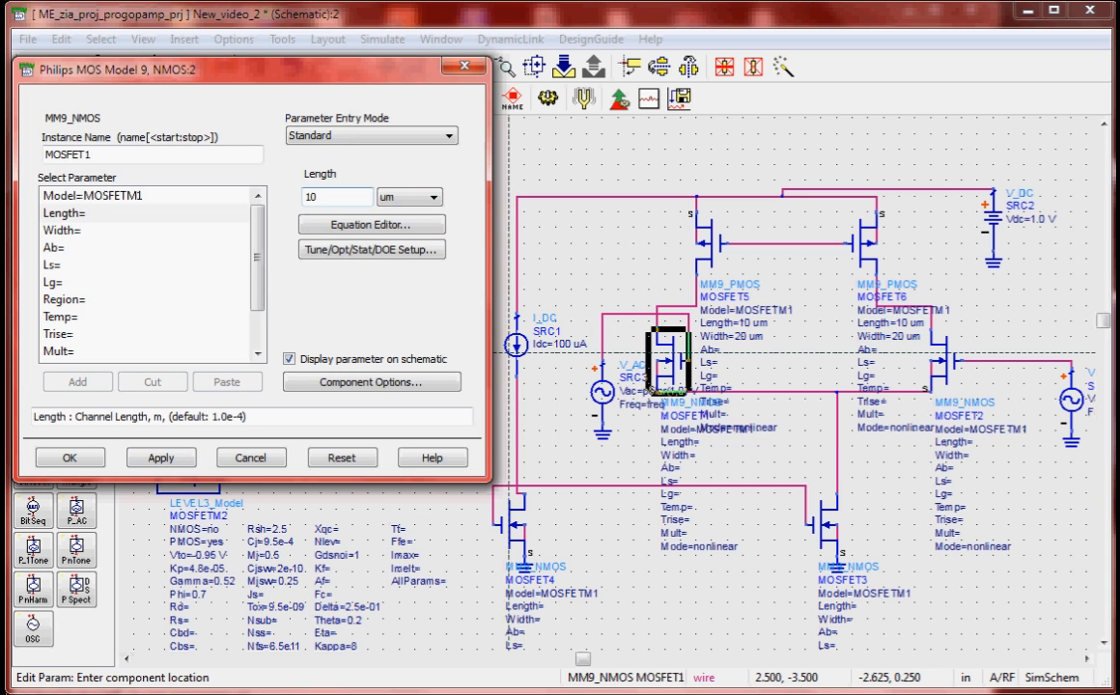
key("Return")
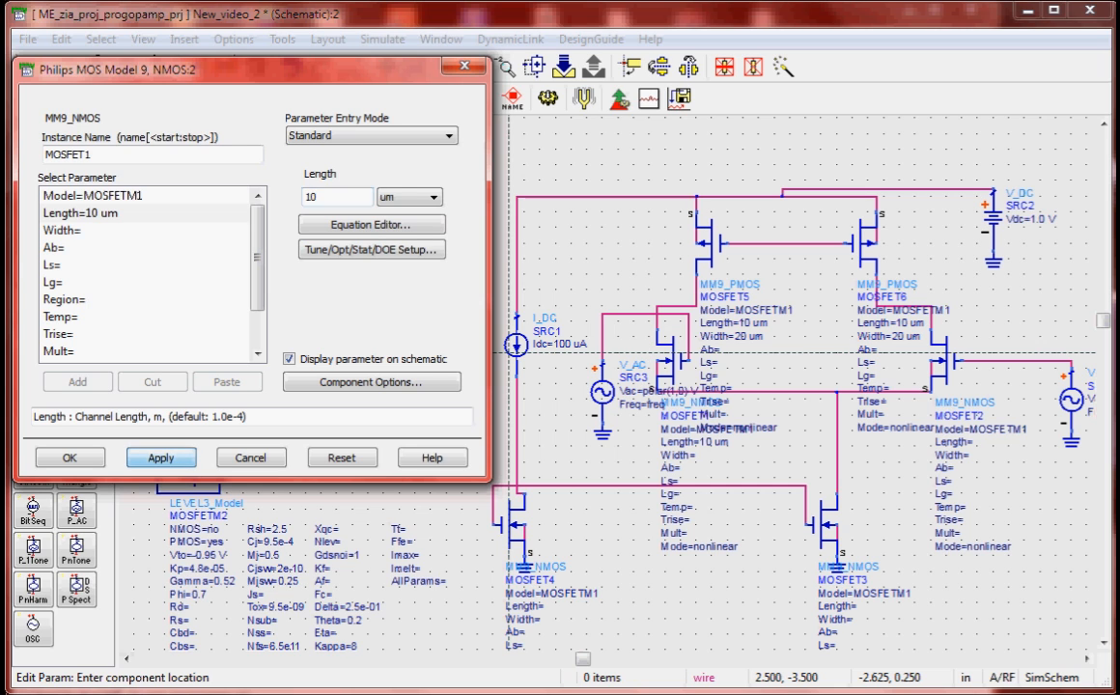
Set the channel width of MOSFET1 to 260 um and apply its parameters
left_click(62, 231)
type("26")
left_click(433, 197)
left_click(403, 226)
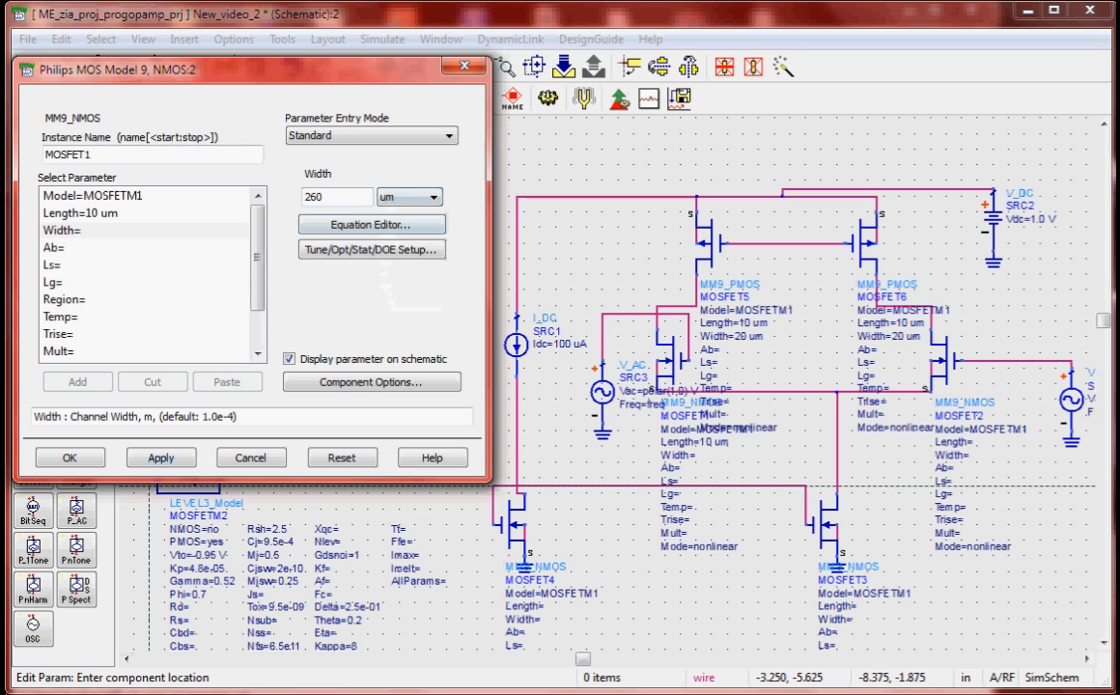
left_click(160, 458)
left_click(69, 458)
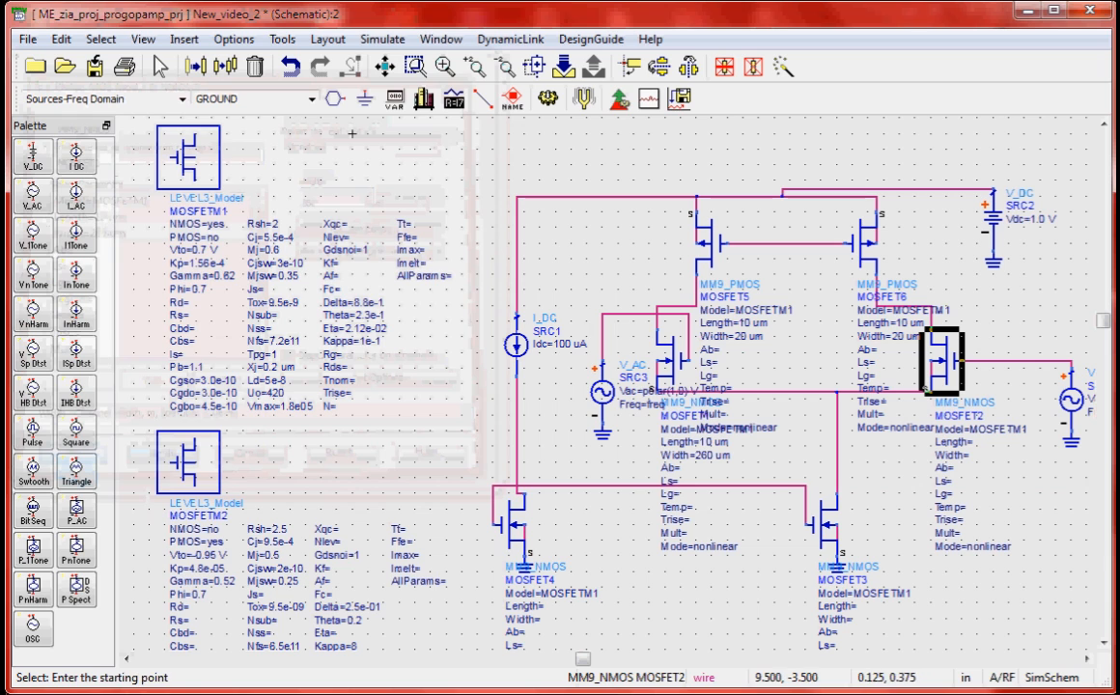
Set the channel length of NMOS transistor MOSFET2 to 10 um
double_click(942, 357)
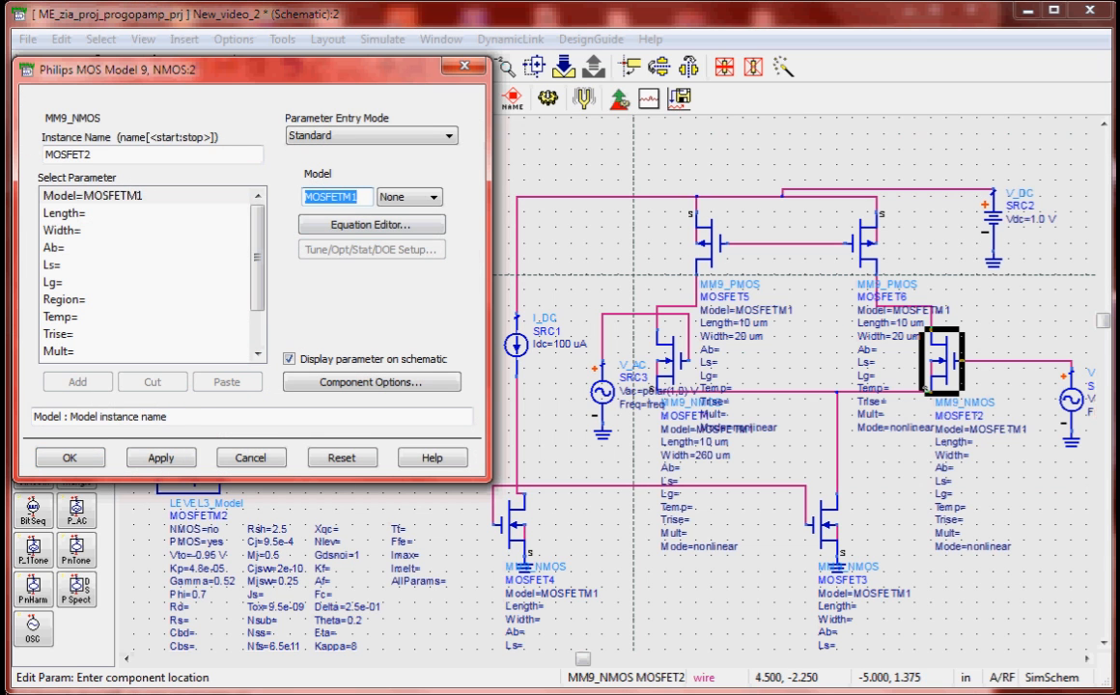
left_click(64, 213)
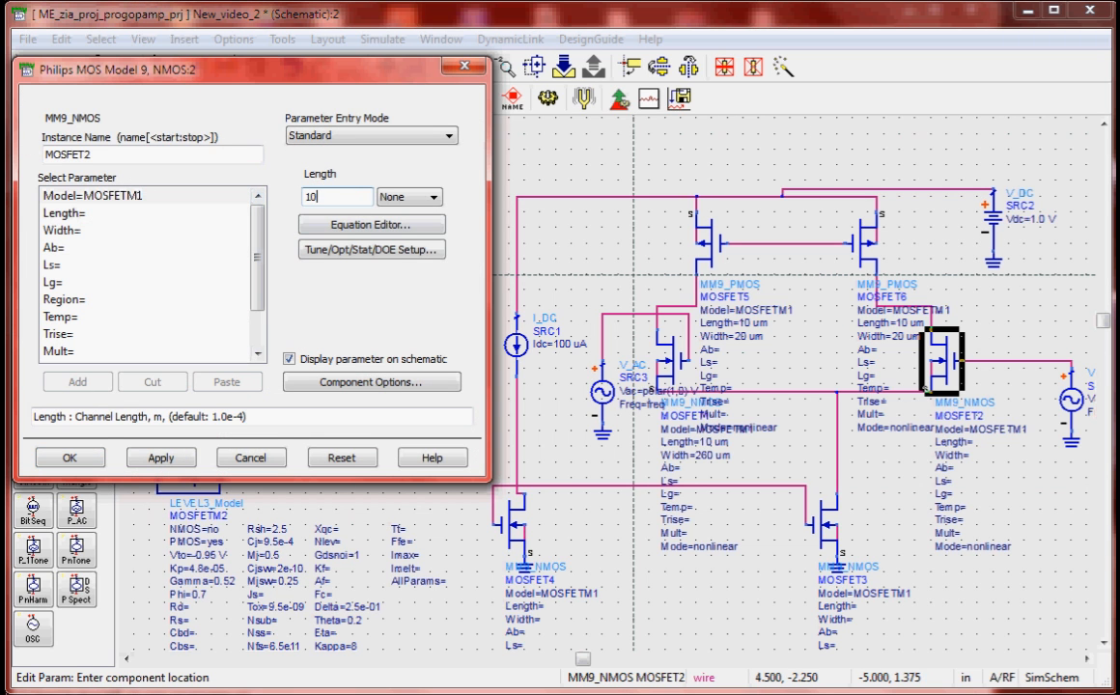
type("10")
left_click(409, 197)
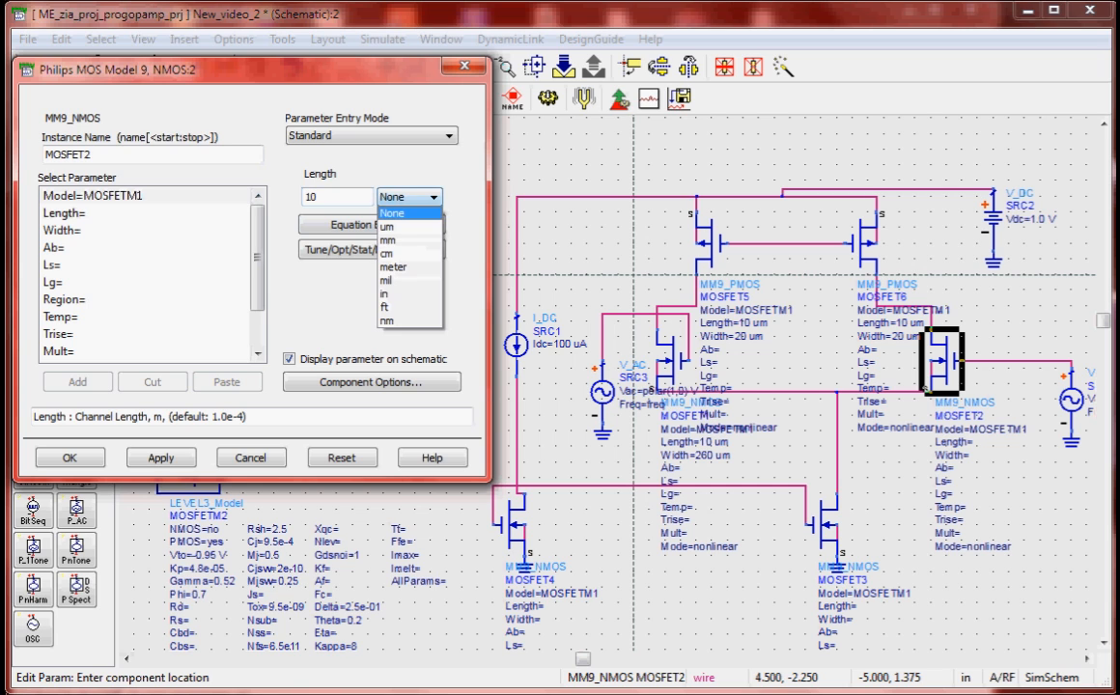
left_click(391, 213)
Set the channel width of MOSFET2 to 260 um and apply its parameters
left_click(62, 231)
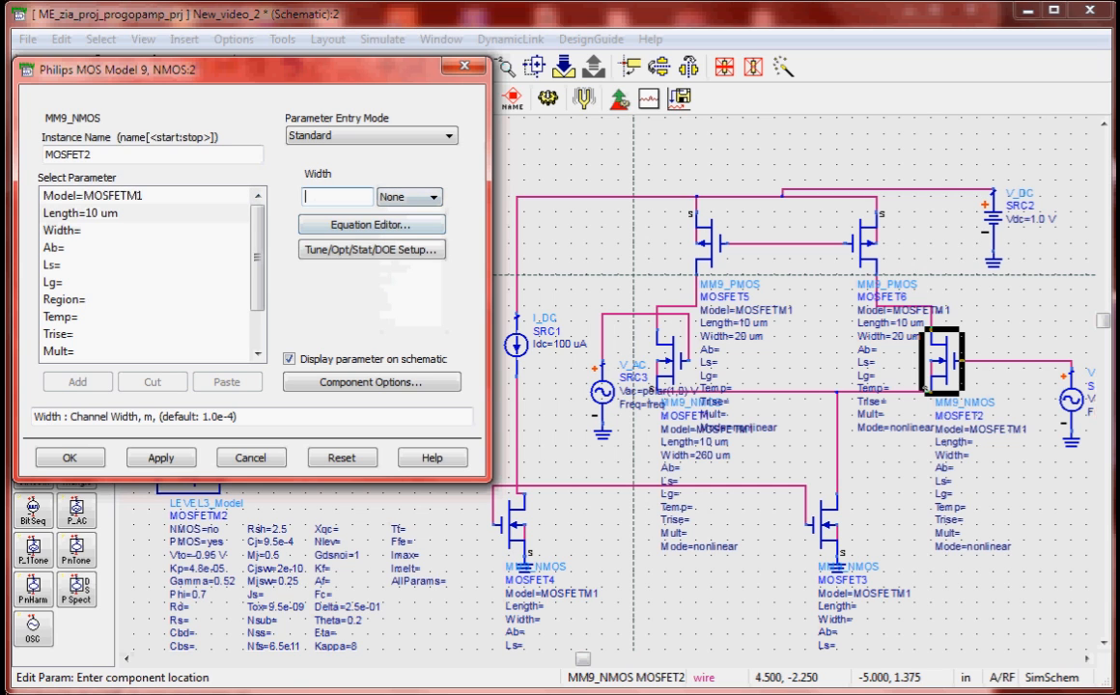
type("260")
left_click(434, 197)
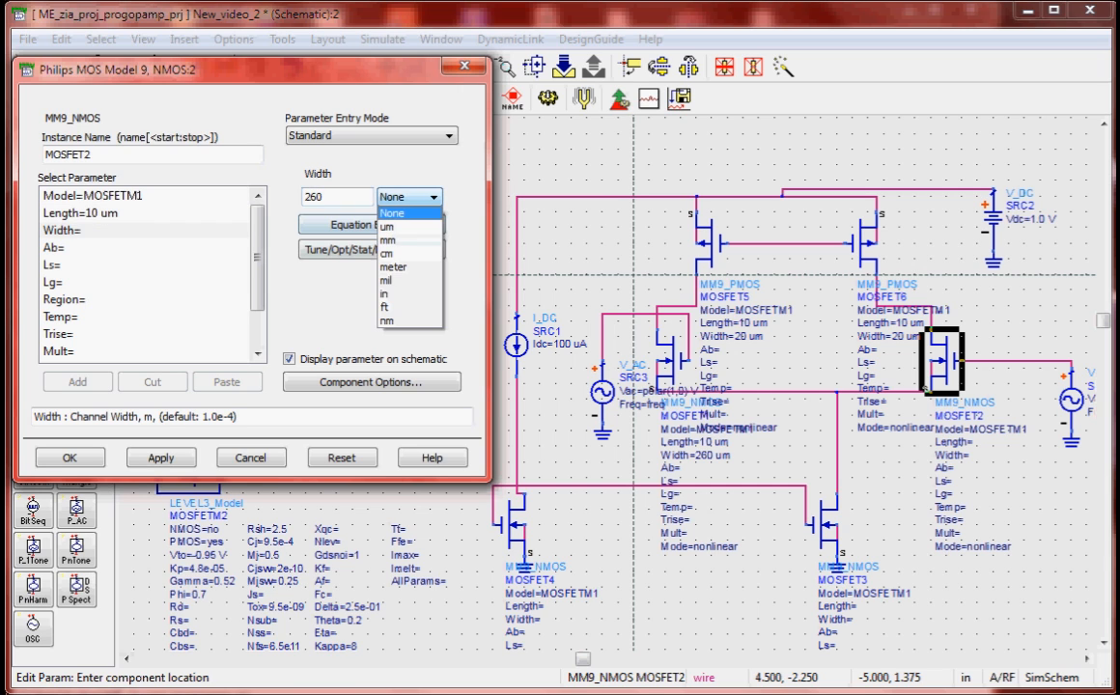
left_click(410, 226)
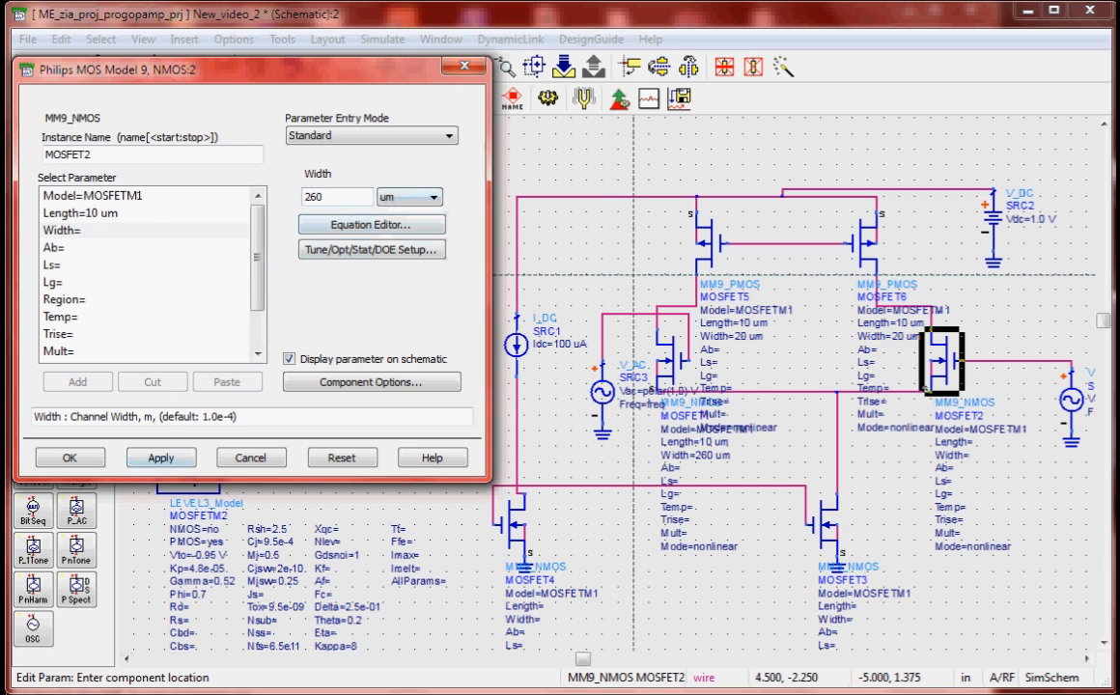
key("Return")
left_click(70, 458)
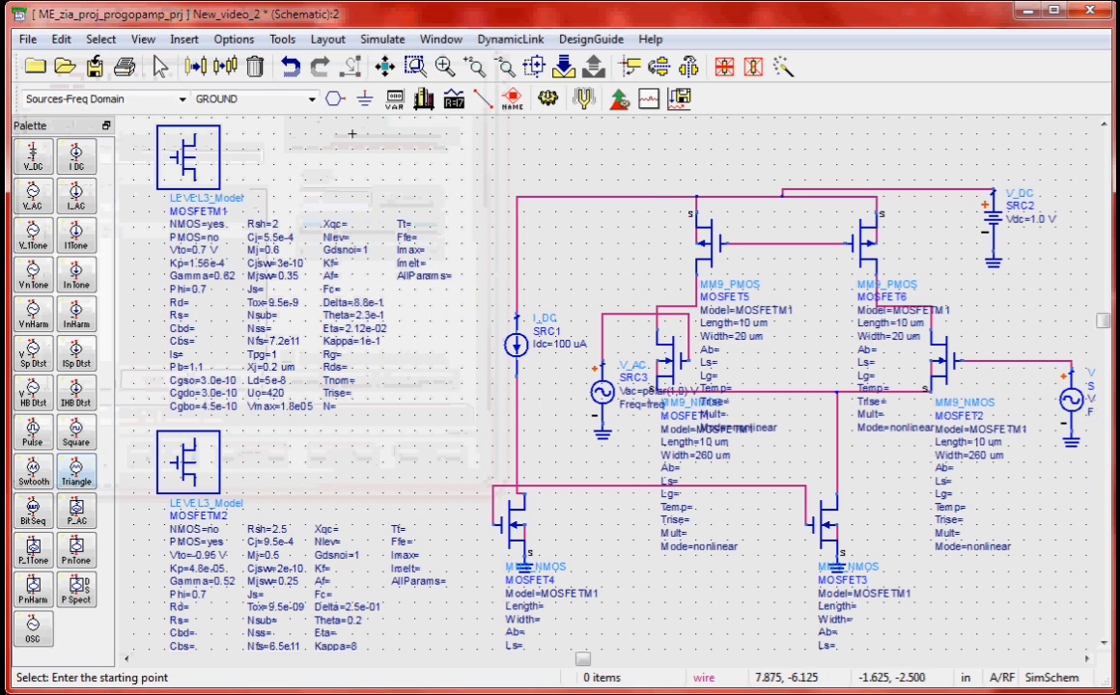
Set the channel length of NMOS transistor MOSFET3 to 10 um
double_click(823, 531)
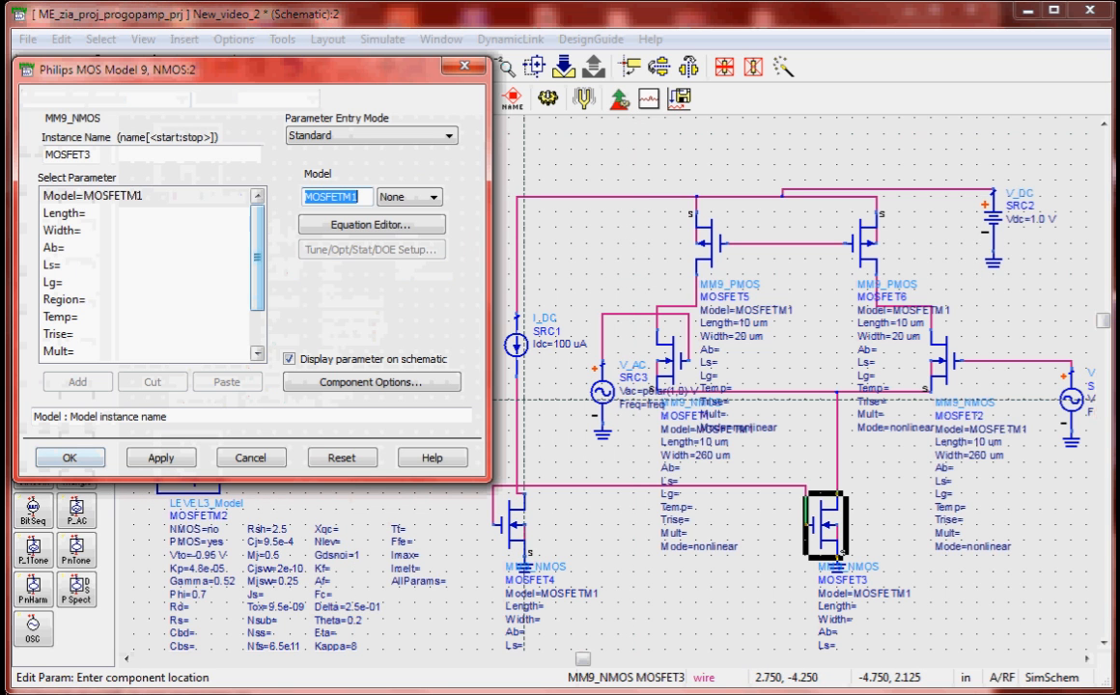
left_click(65, 213)
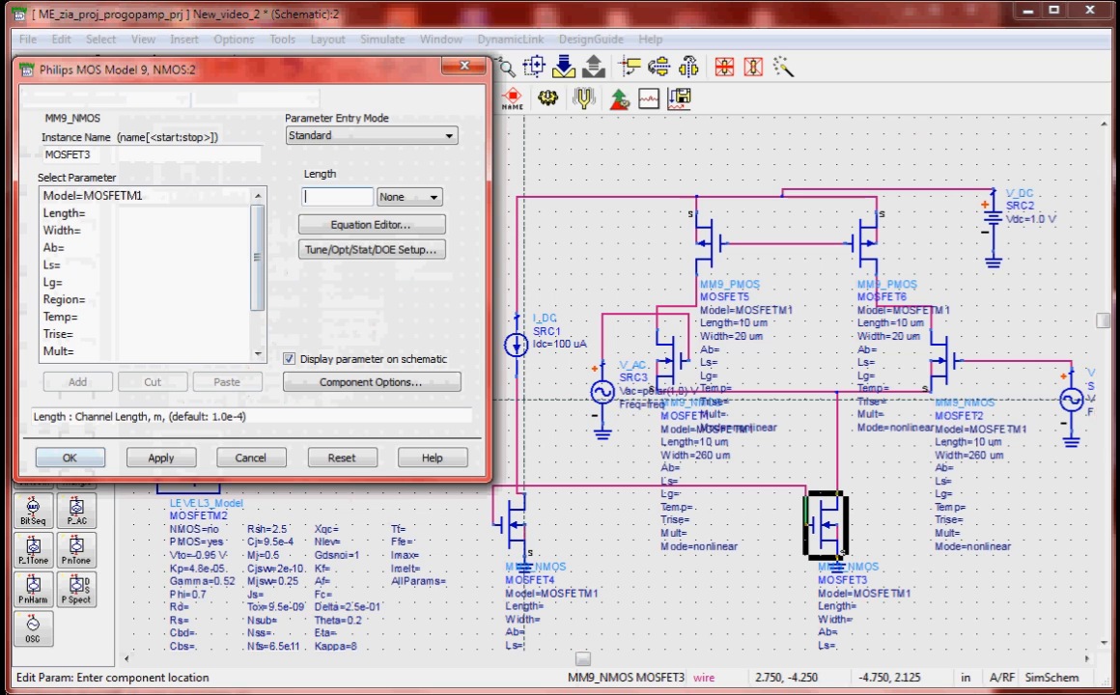
left_click(410, 197)
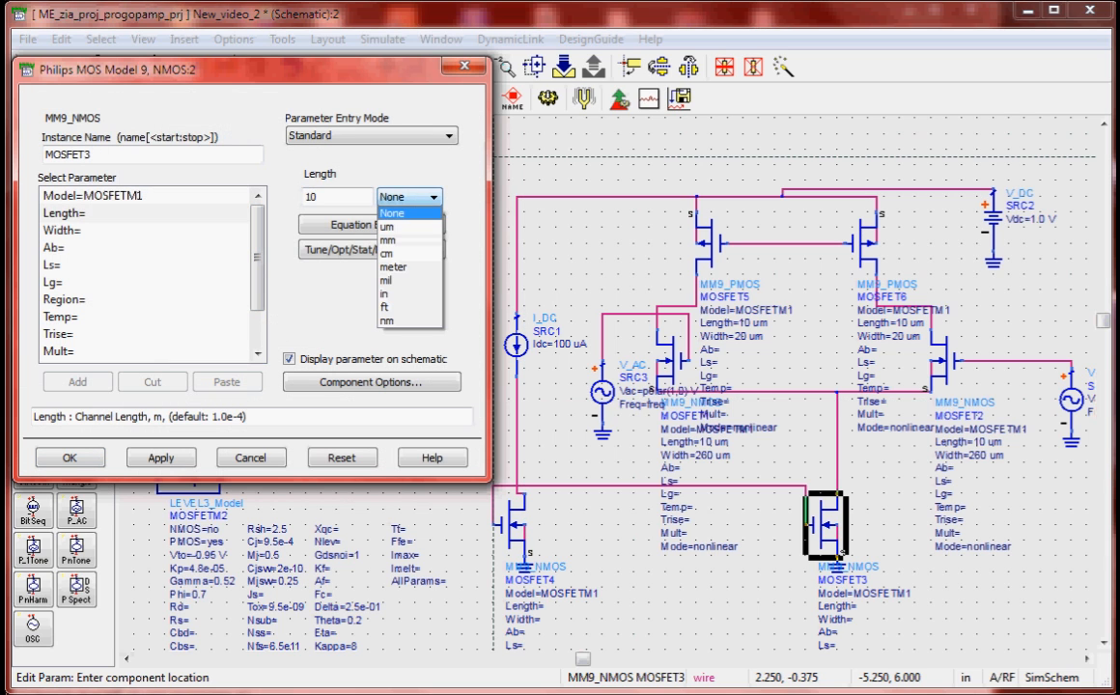
left_click(406, 223)
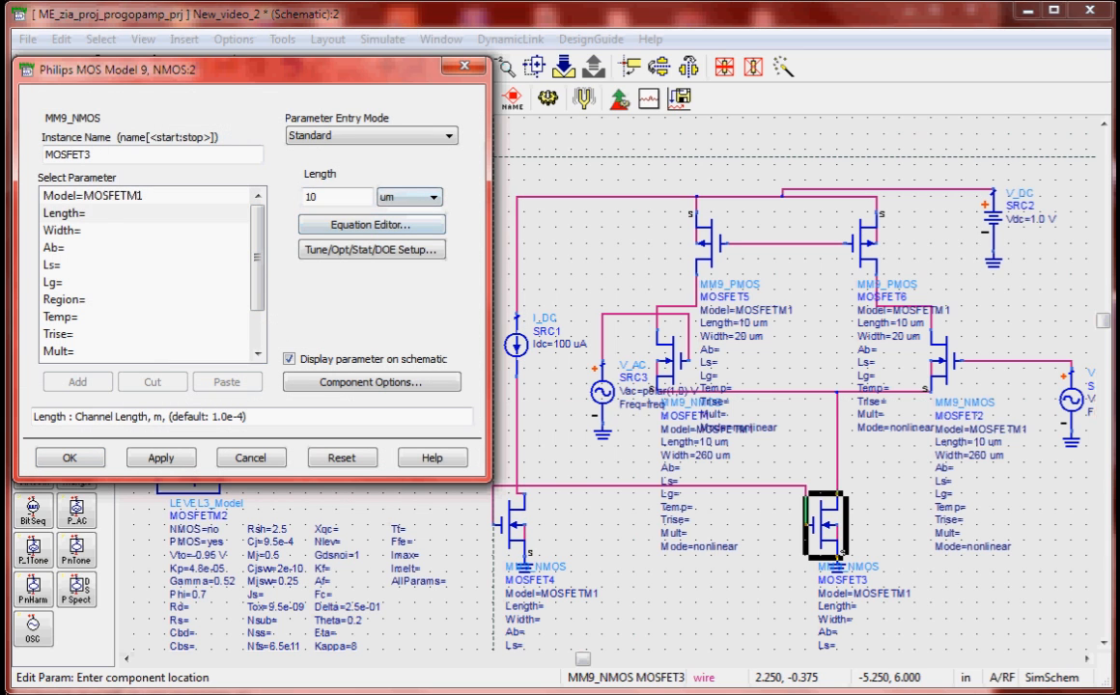
key("Return")
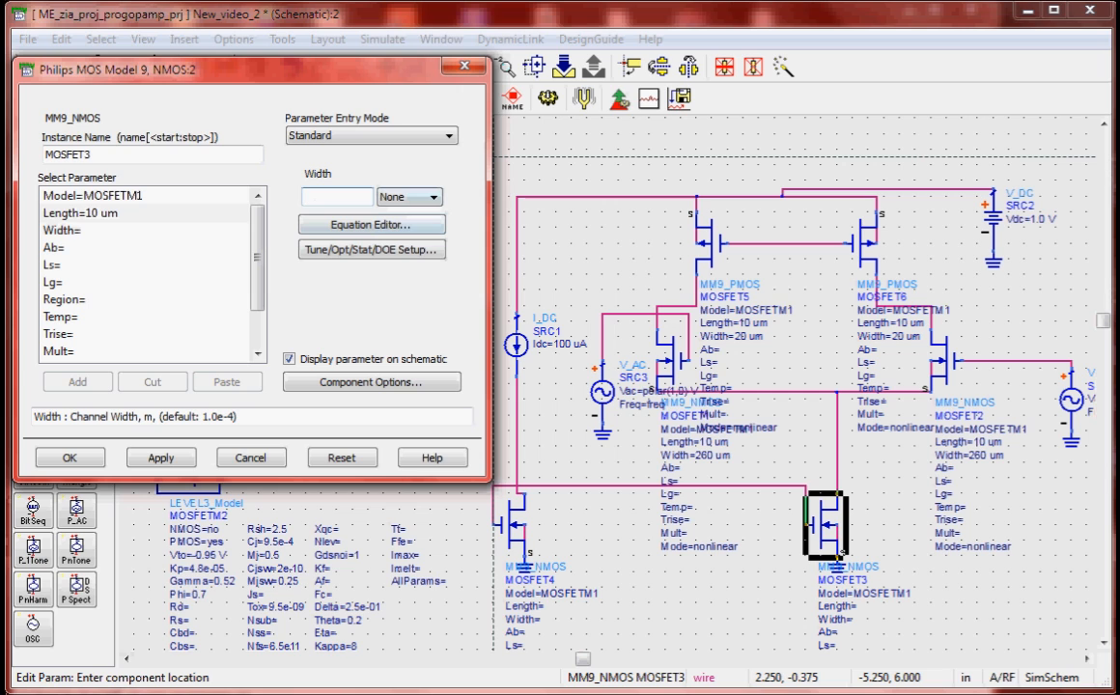
Set the channel width of MOSFET3 to 30 um and apply its parameters
left_click(410, 197)
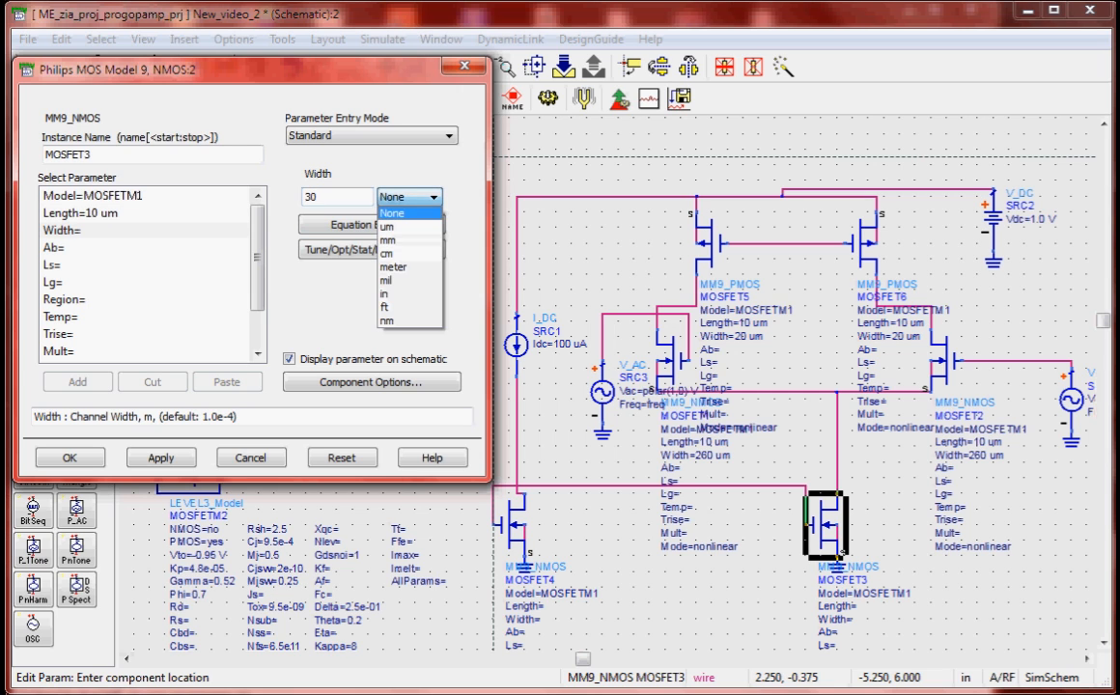
left_click(405, 223)
left_click(161, 458)
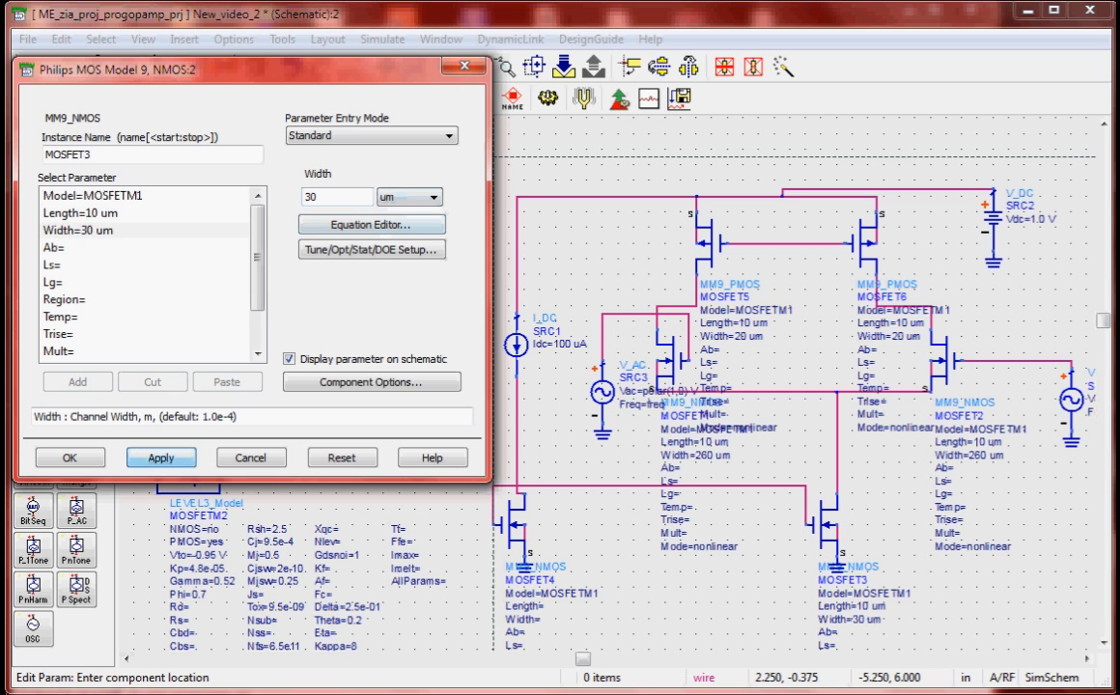
left_click(70, 458)
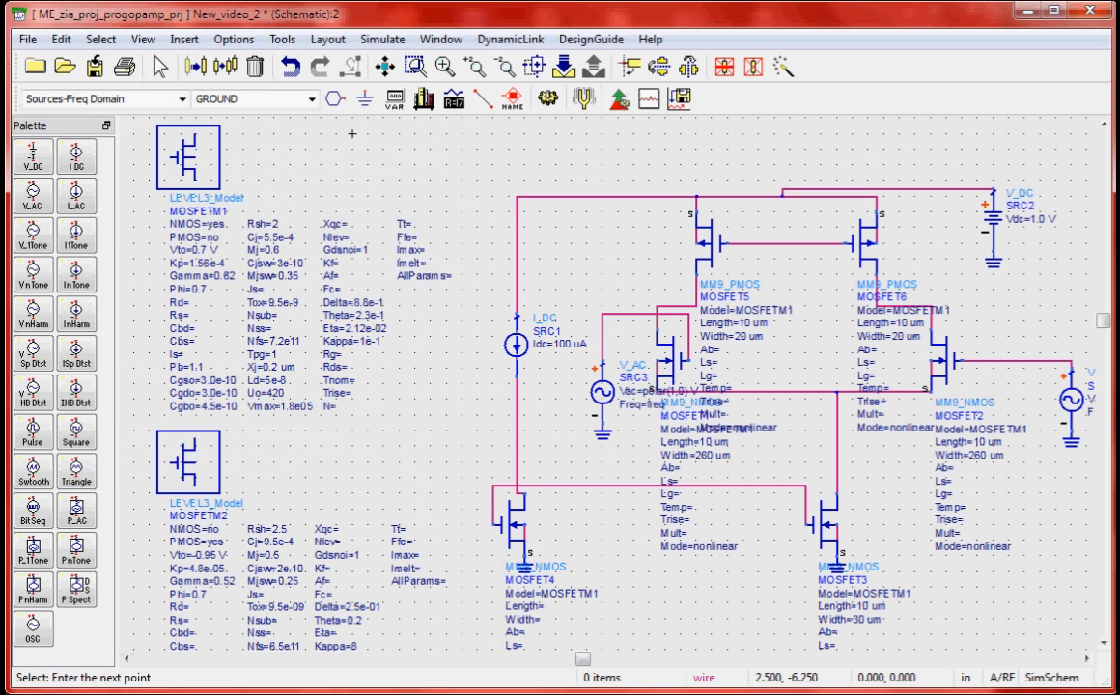
Set the channel length of NMOS transistor MOSFET4 to 10 um
double_click(514, 524)
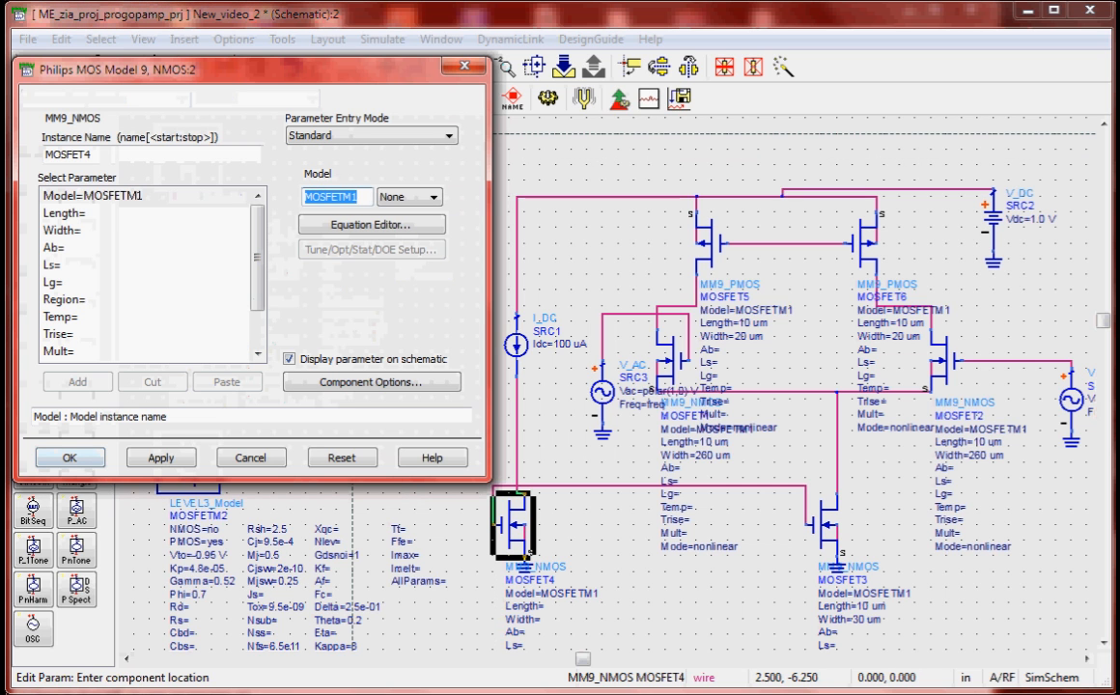
left_click(65, 214)
type("10")
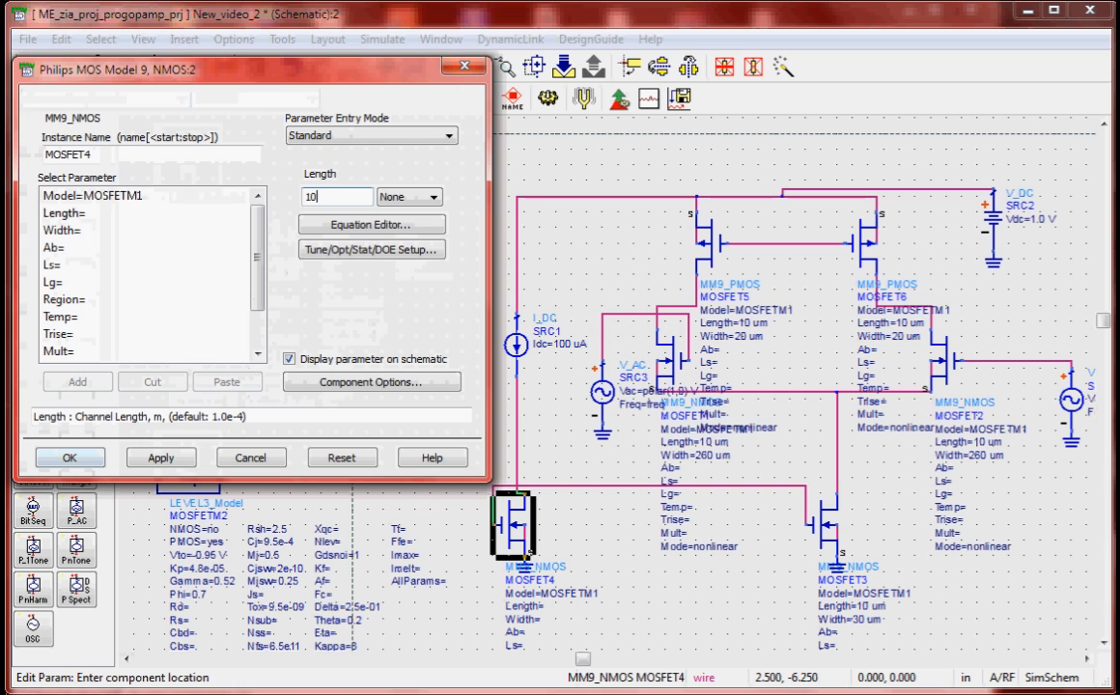
left_click(409, 197)
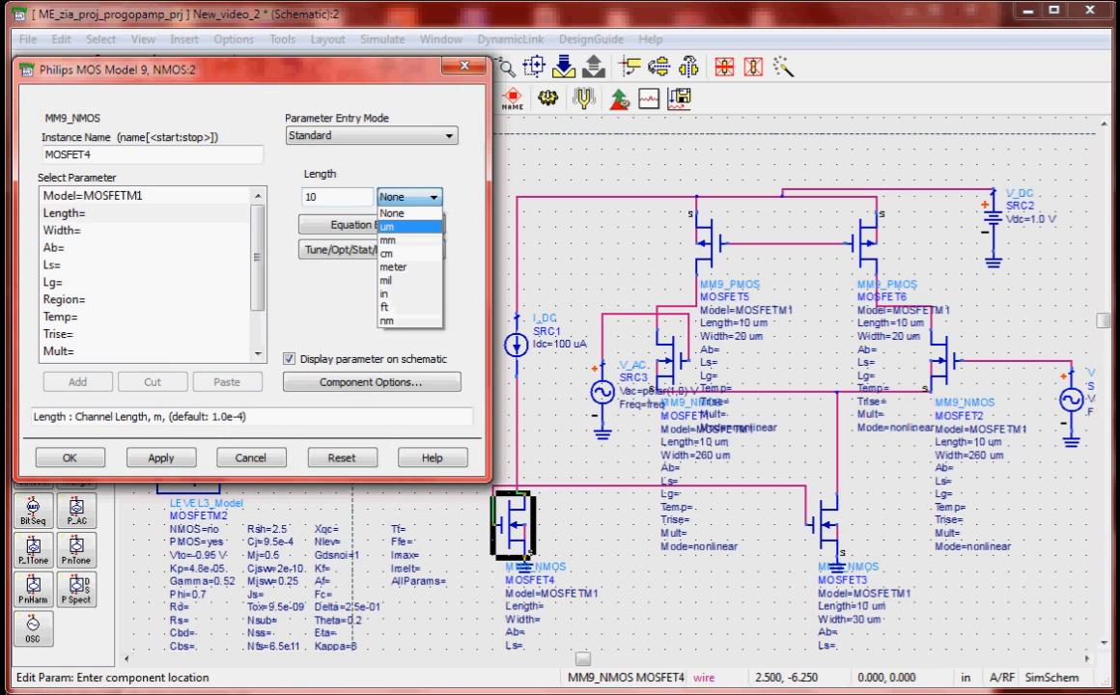
left_click(377, 225)
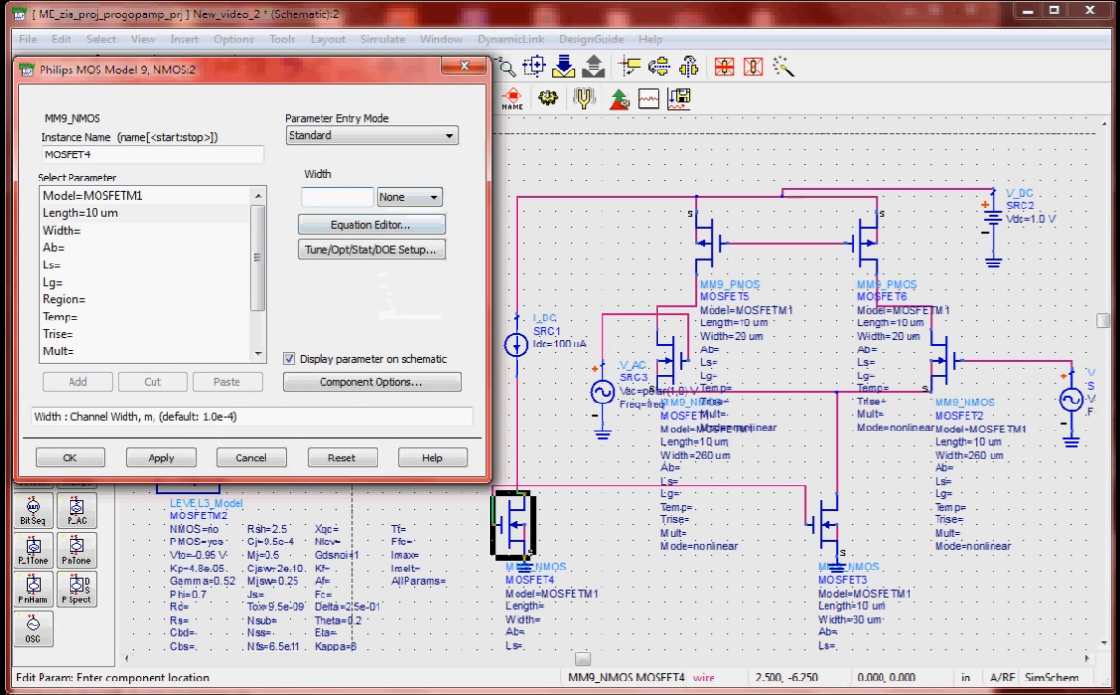
Set the channel width of MOSFET4 to 30 um and apply its parameters
type("30")
left_click(409, 197)
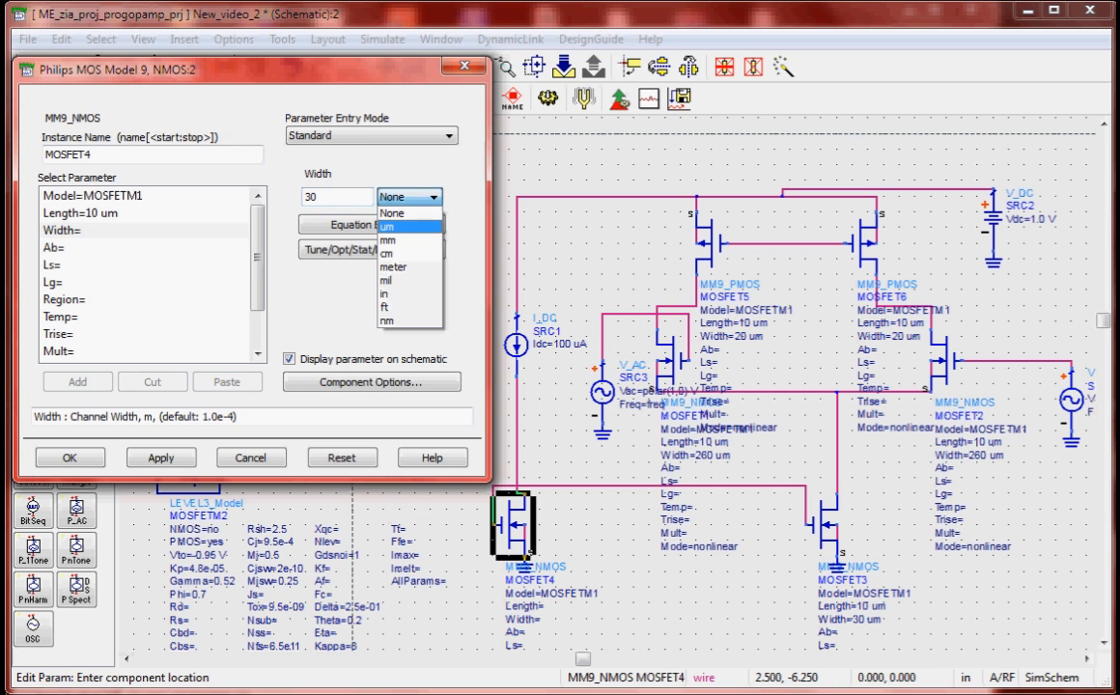
left_click(406, 226)
left_click(160, 458)
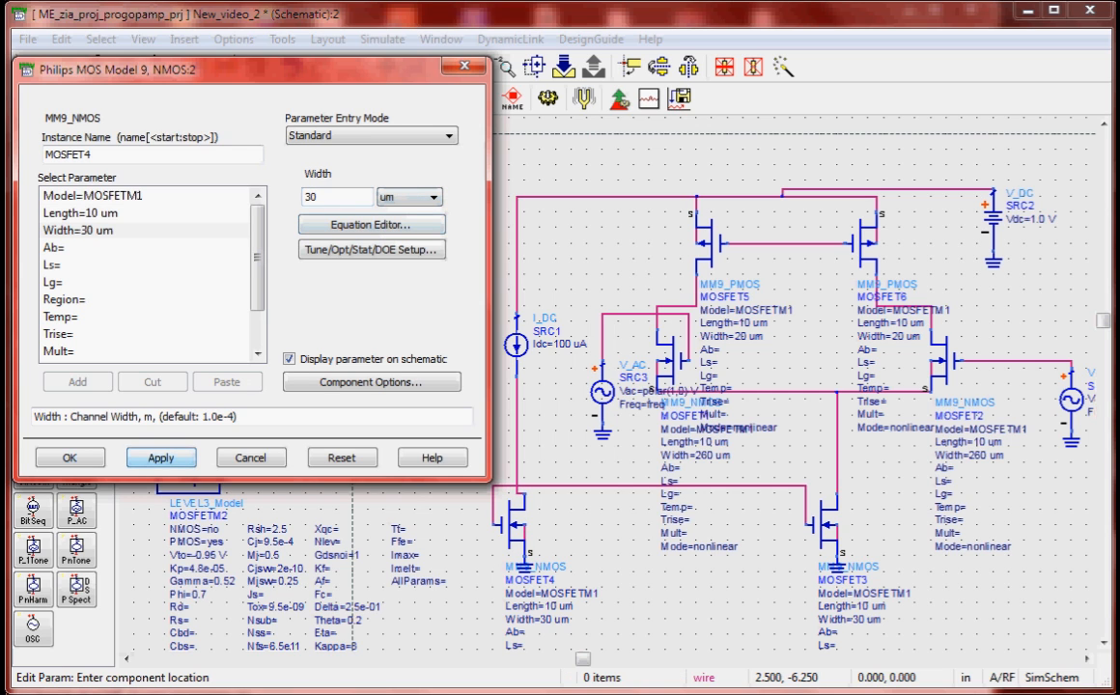
left_click(70, 458)
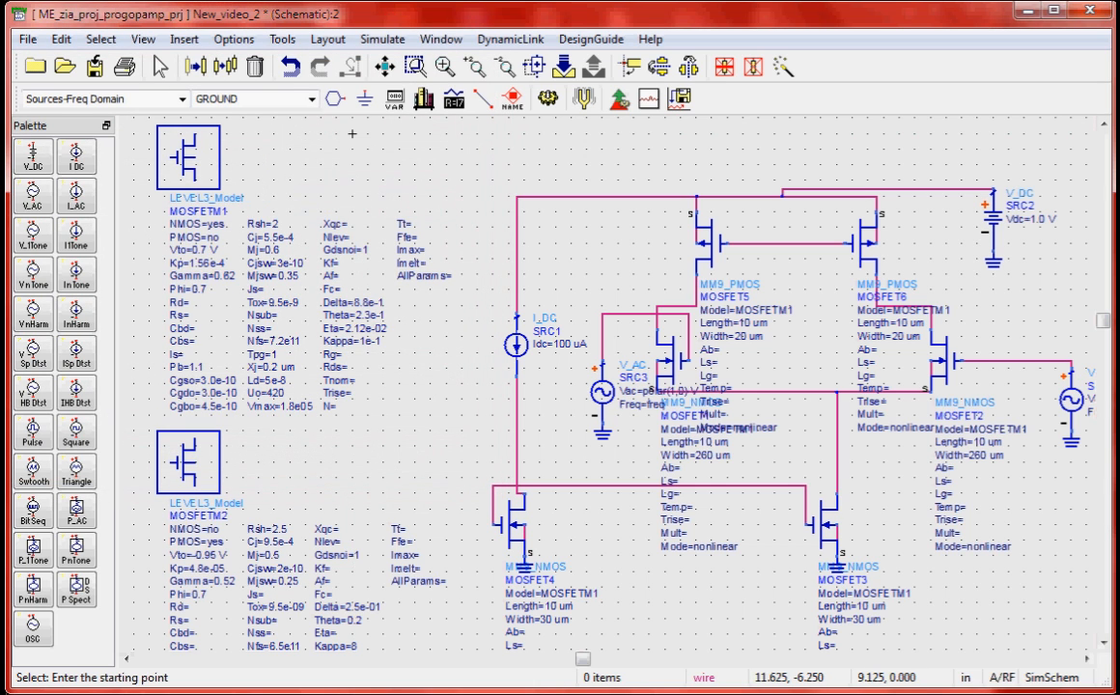
Set the DC voltage of supply source SRC2 to 5 V and apply the change
left_click(992, 191)
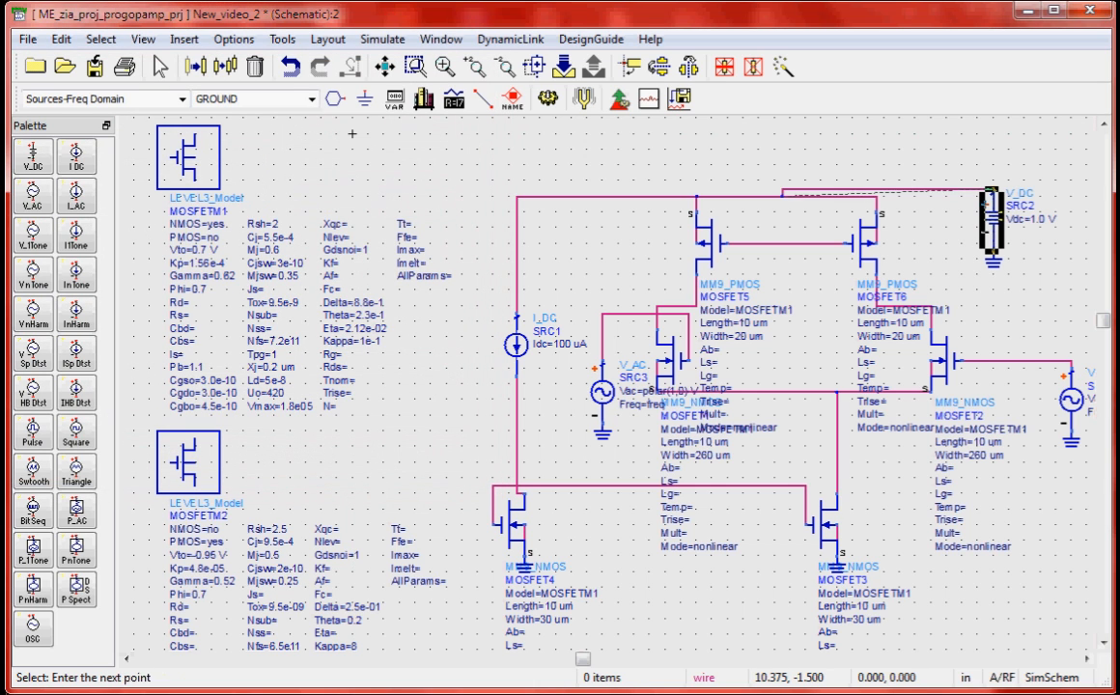
double_click(1001, 227)
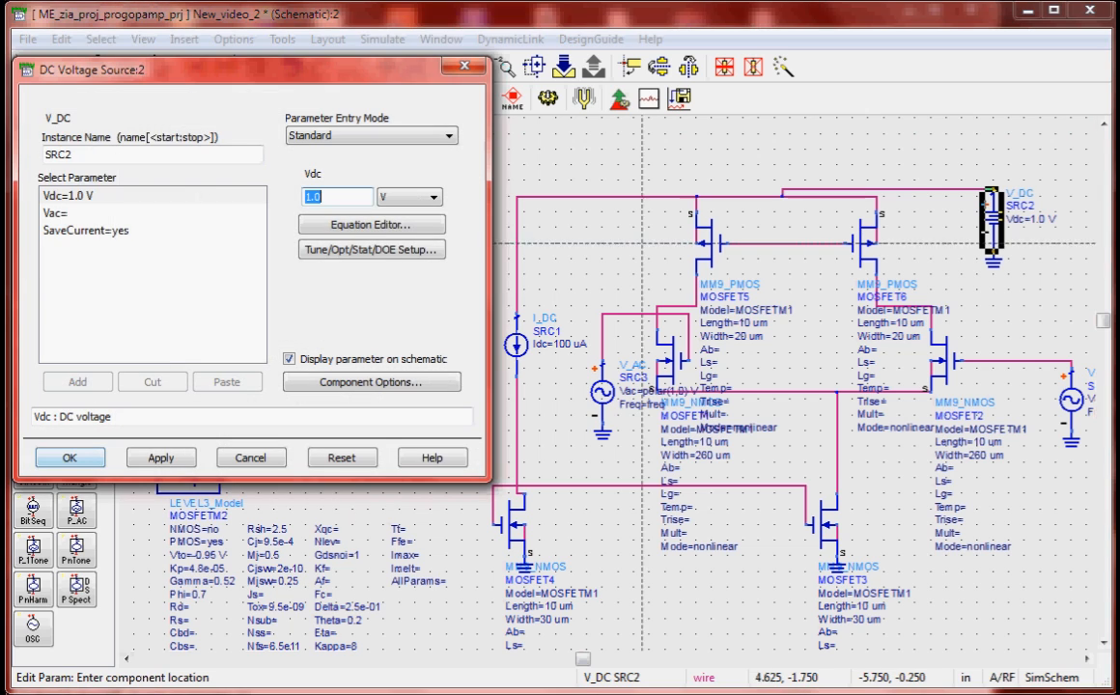
type("5")
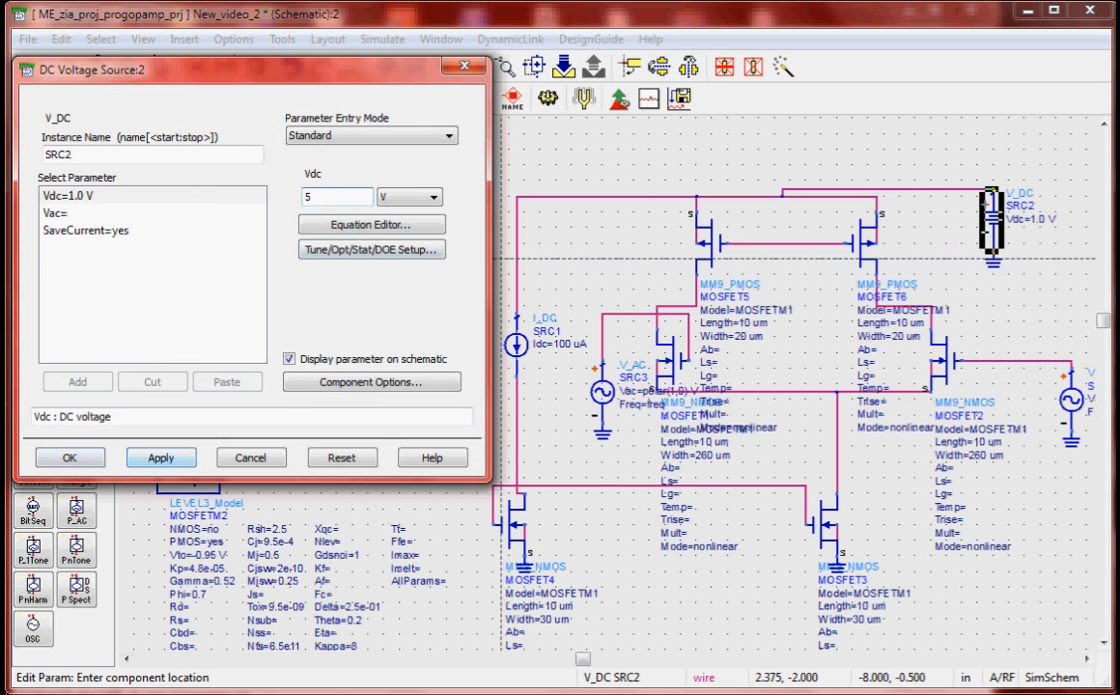
left_click(161, 458)
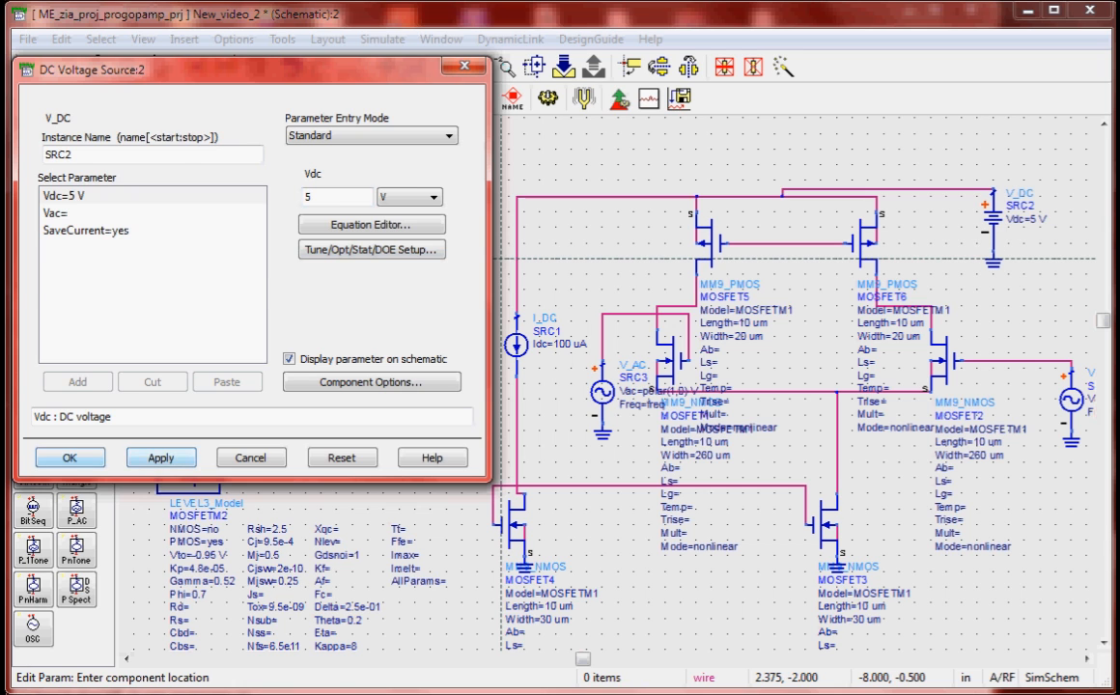
left_click(70, 459)
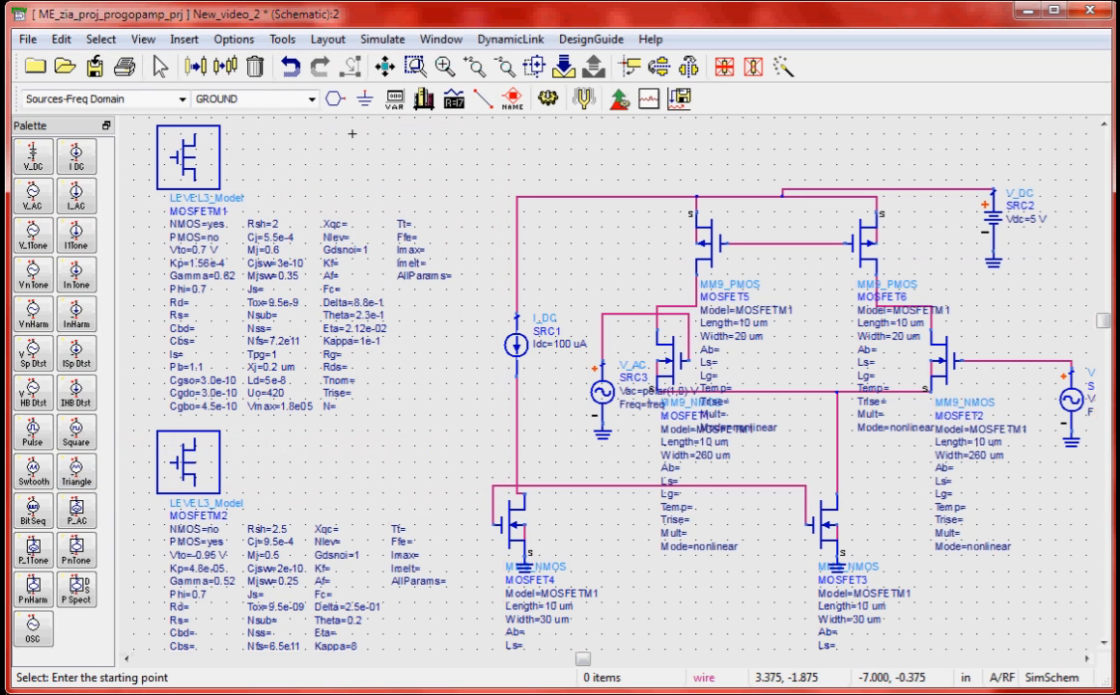
scroll(352, 134, "right", 3)
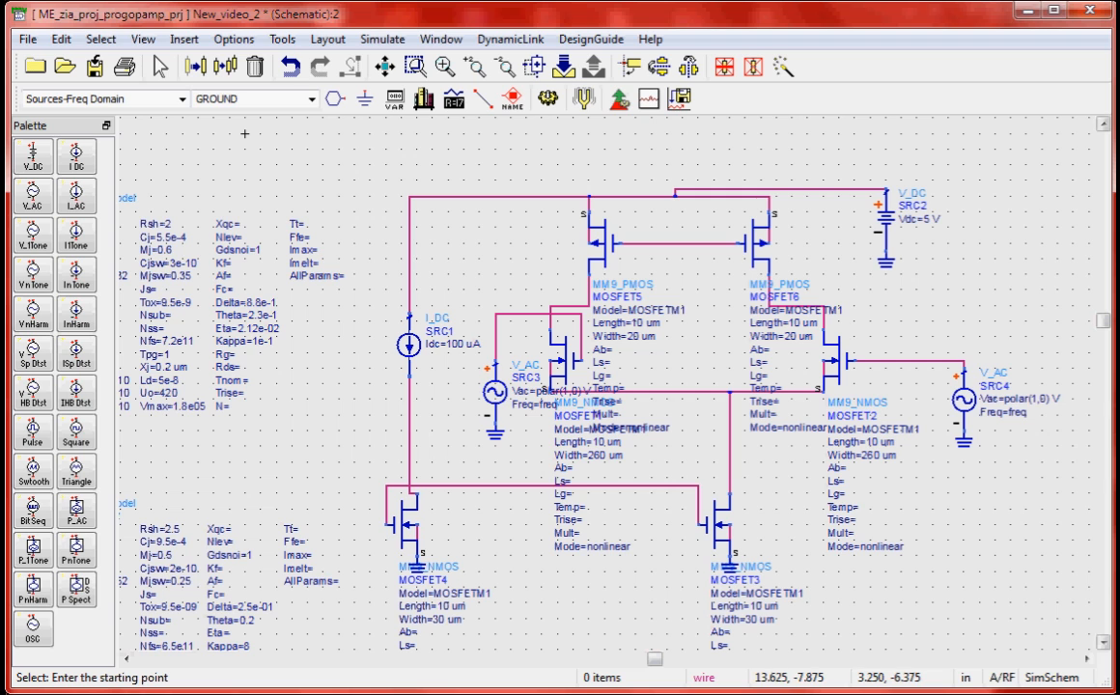
Set the unit of the AC voltage Vac to mV for AC source SRC3
scroll(244, 133, "down", 1)
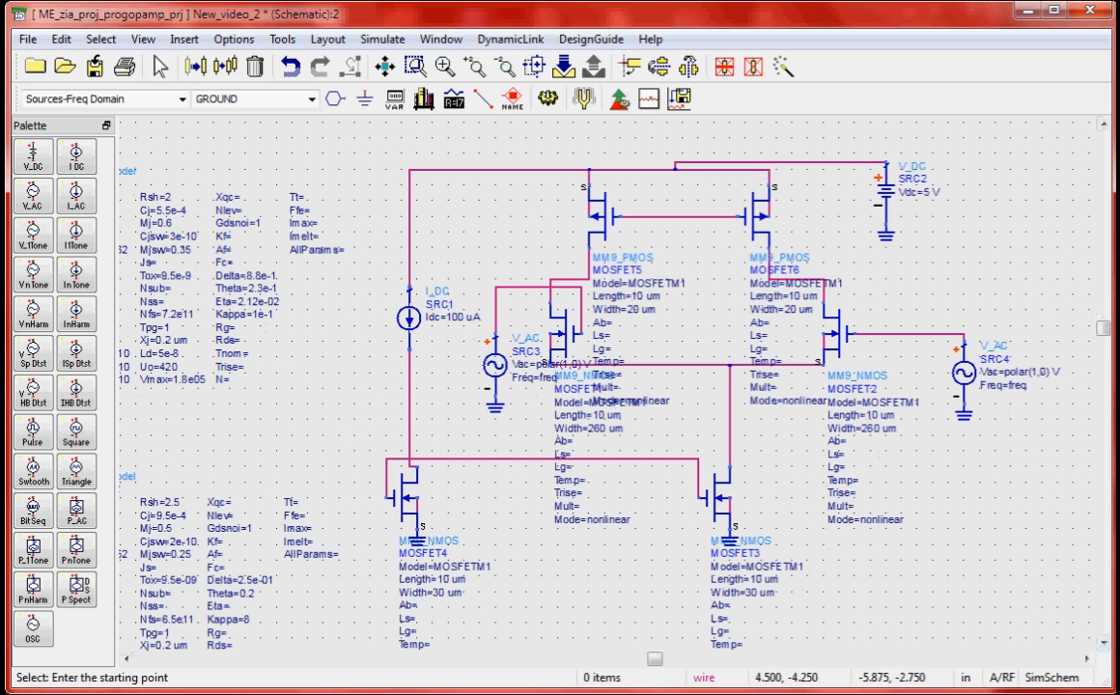
double_click(496, 366)
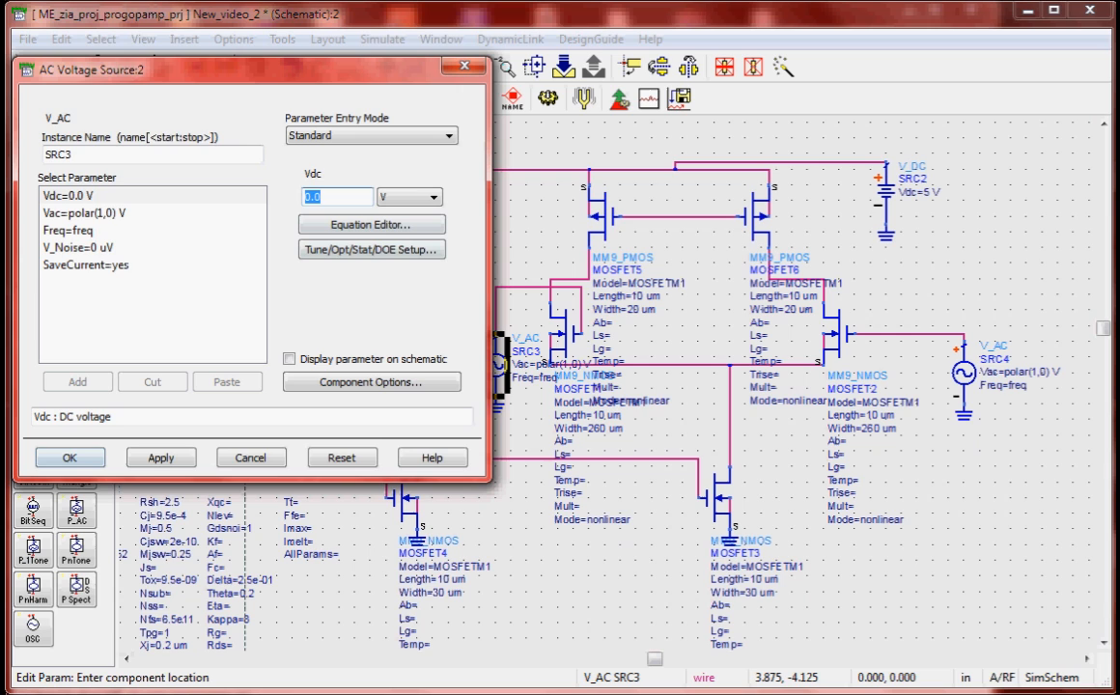
left_click(84, 214)
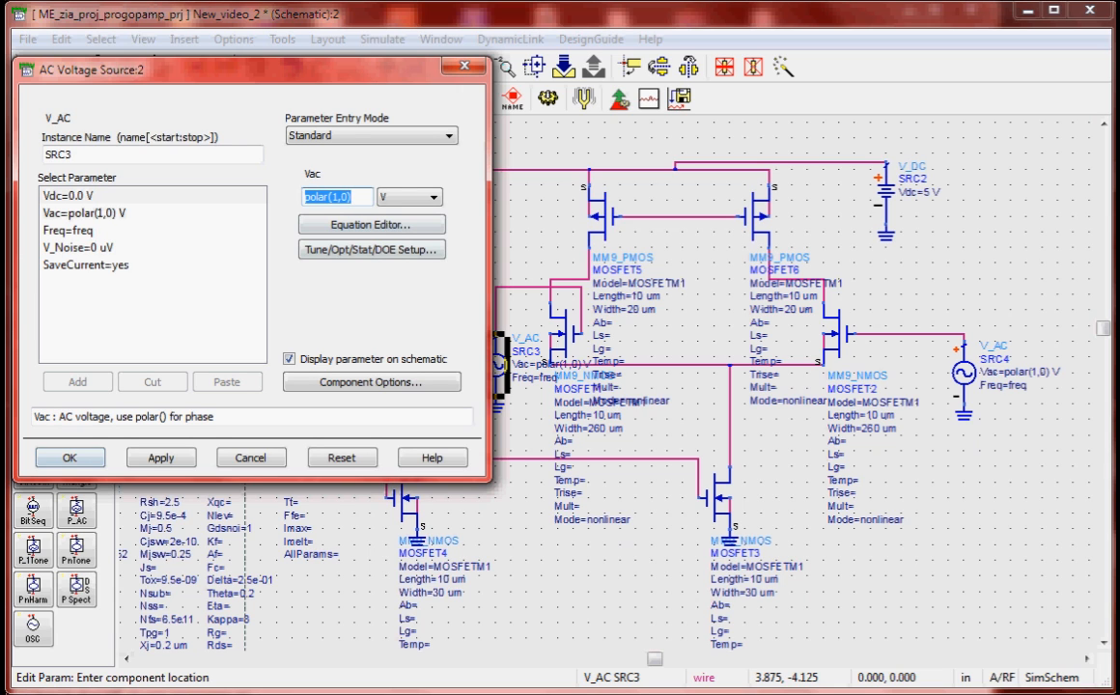
left_click(340, 197)
left_click(410, 197)
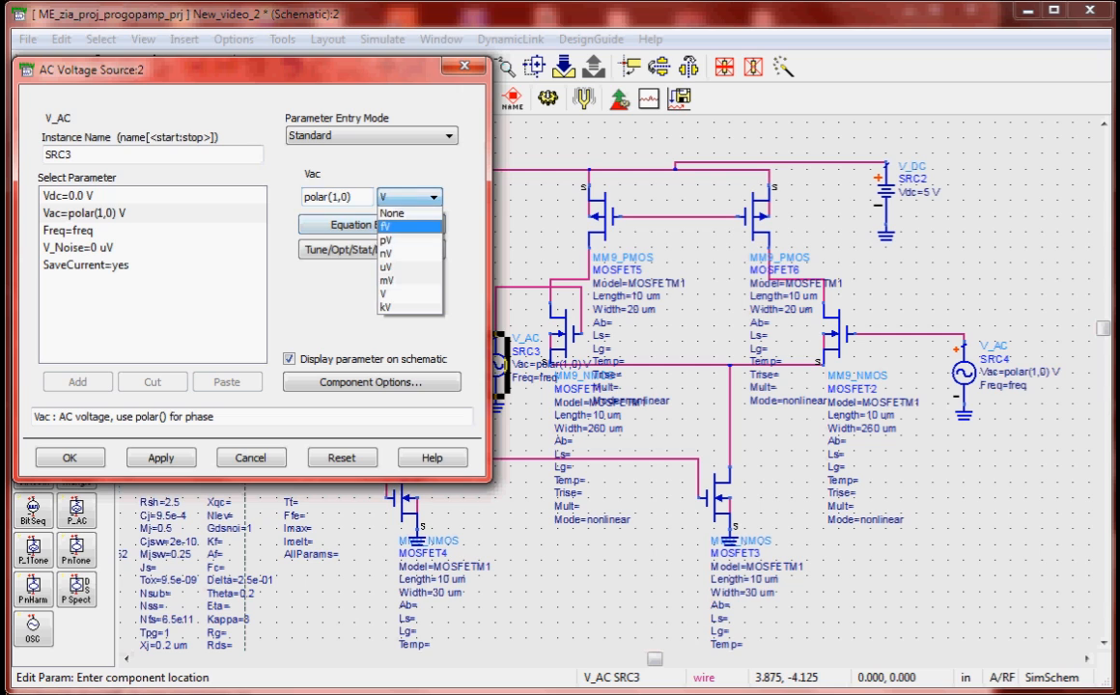
left_click(396, 280)
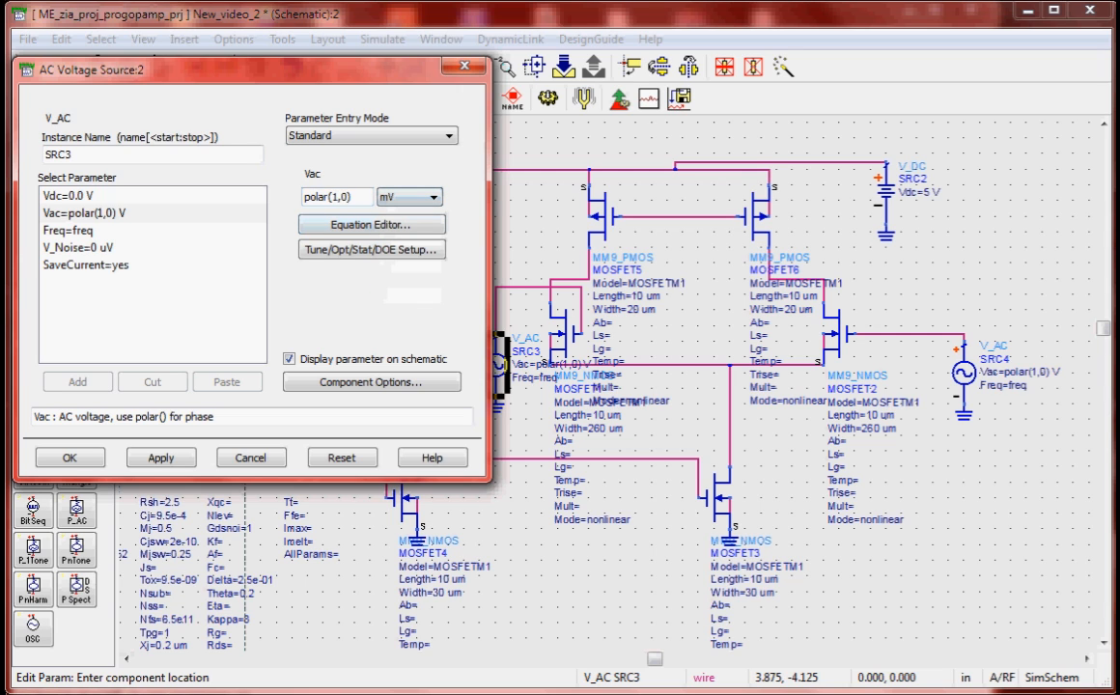
Set the DC voltage Vdc of SRC3 to 2 V and apply its parameters
left_click(68, 196)
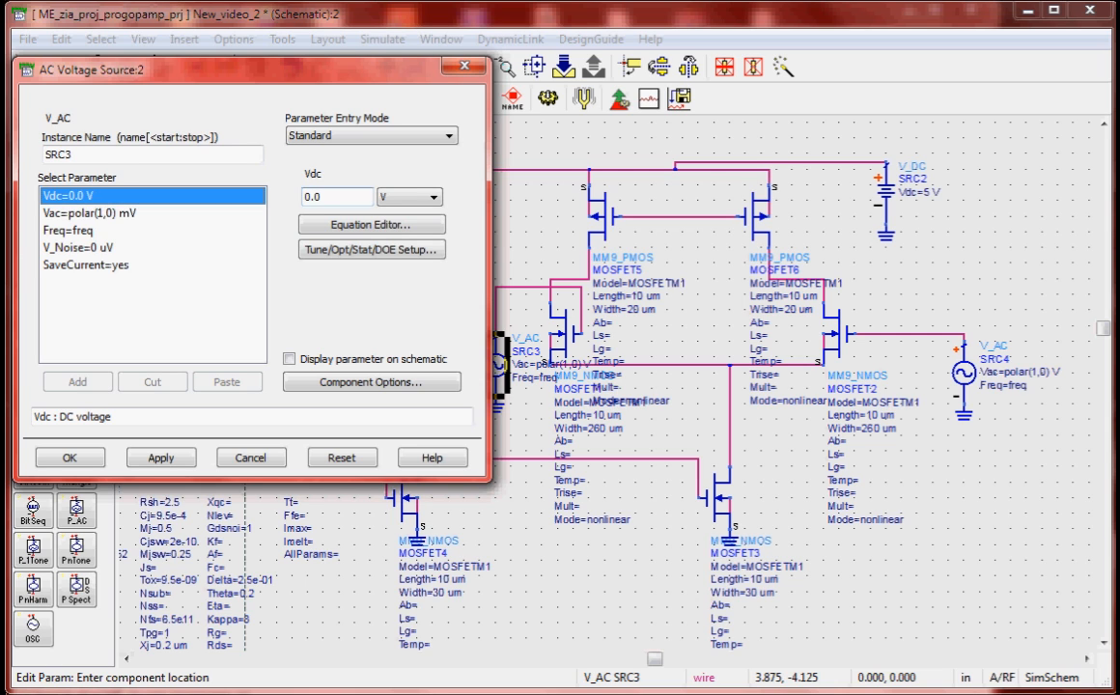
key("Tab")
type("2")
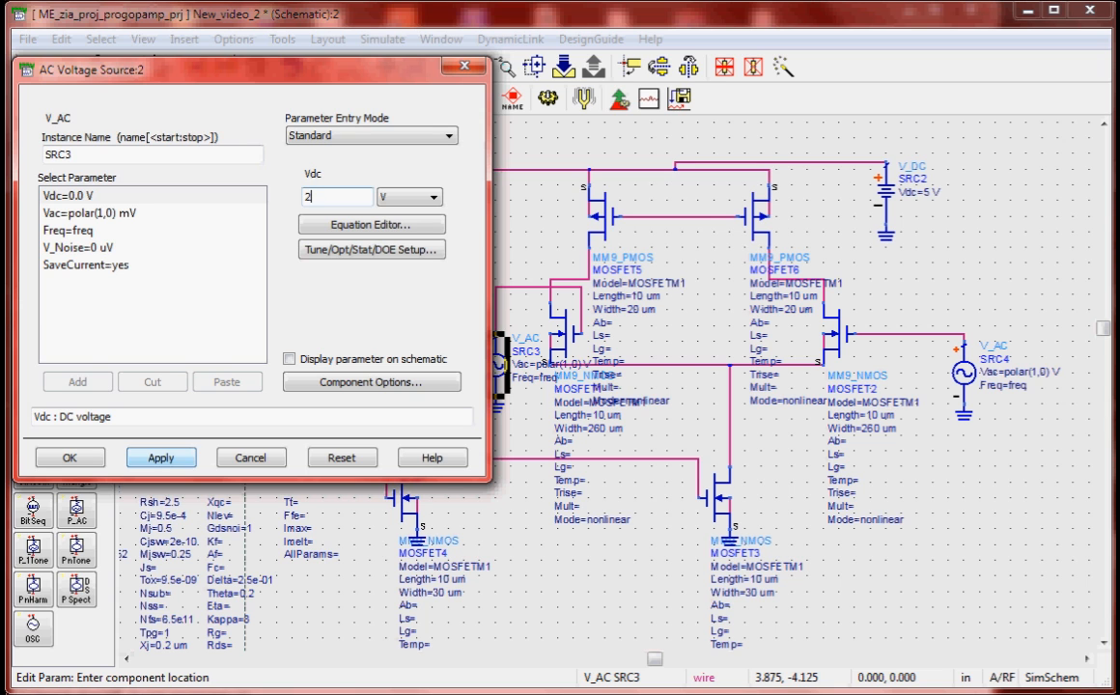
left_click(160, 457)
left_click(70, 458)
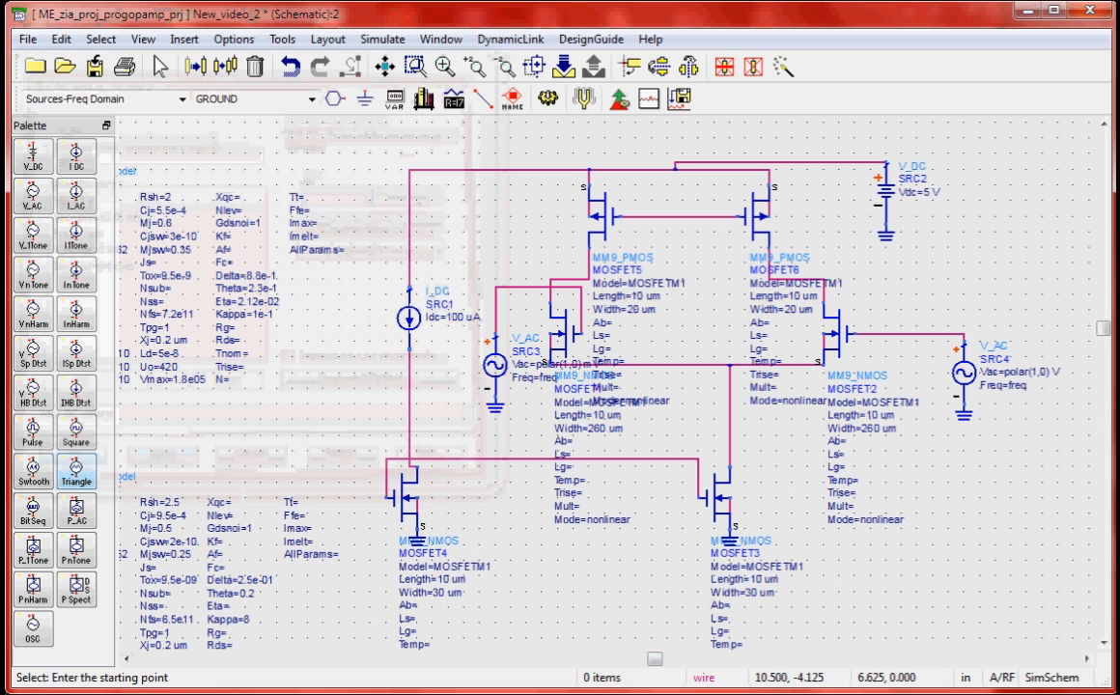
For AC source SRC4, set the Vac unit to mV and the DC voltage Vdc to 2 V
double_click(964, 373)
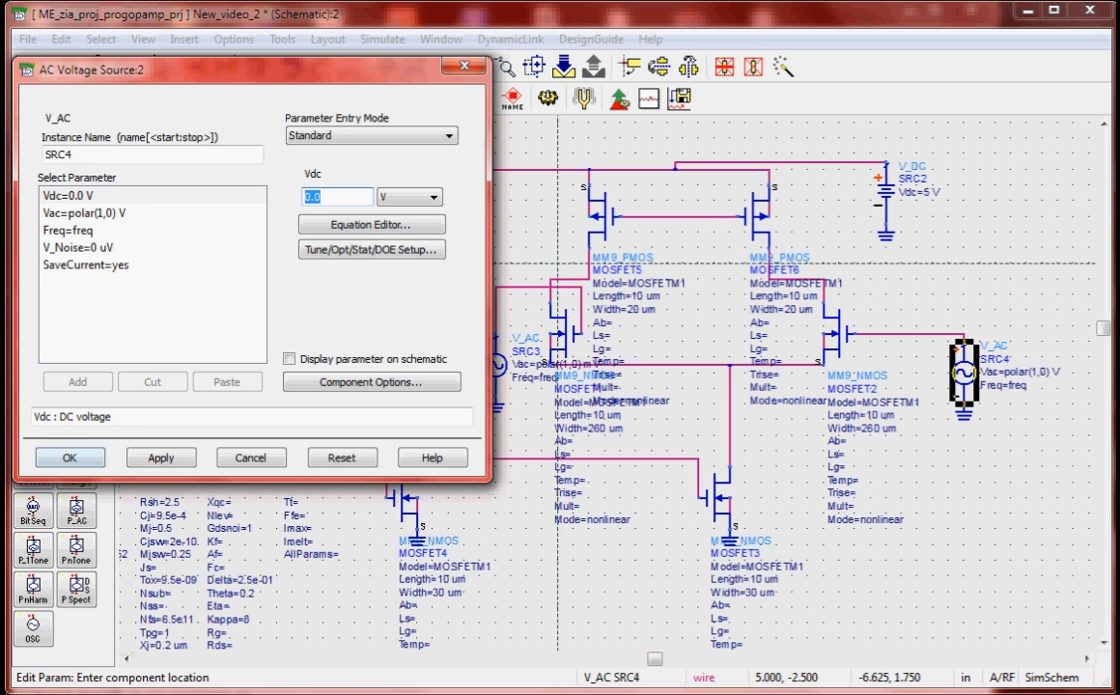
left_click(83, 213)
left_click(424, 197)
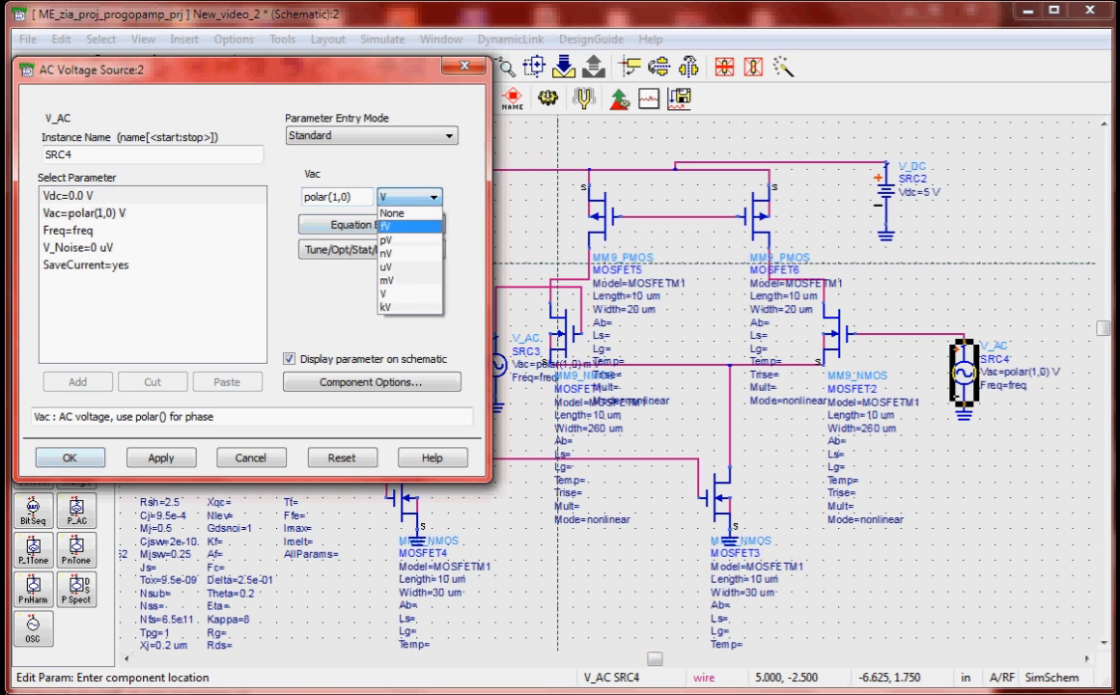
left_click(414, 280)
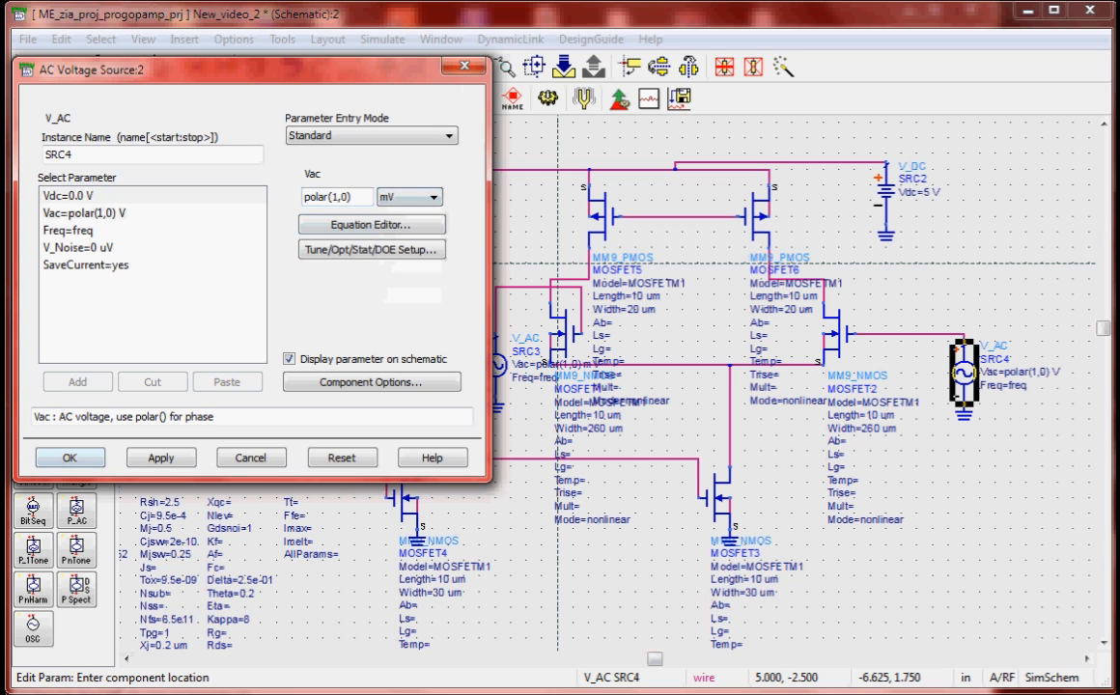
left_click(69, 196)
type("2")
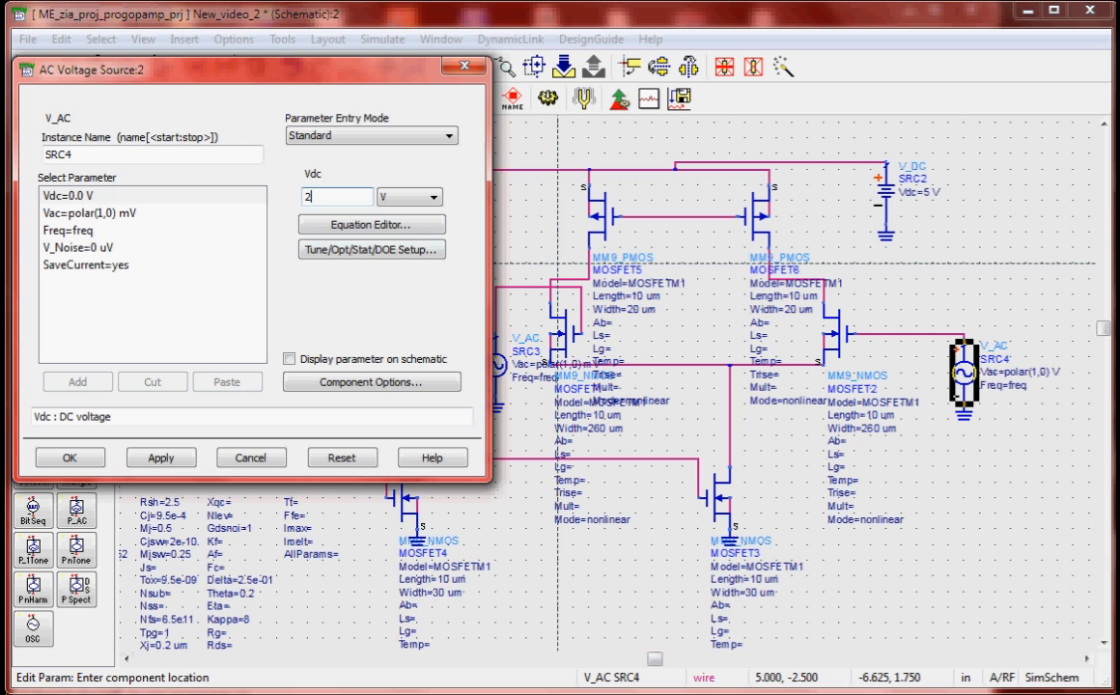
key("Return")
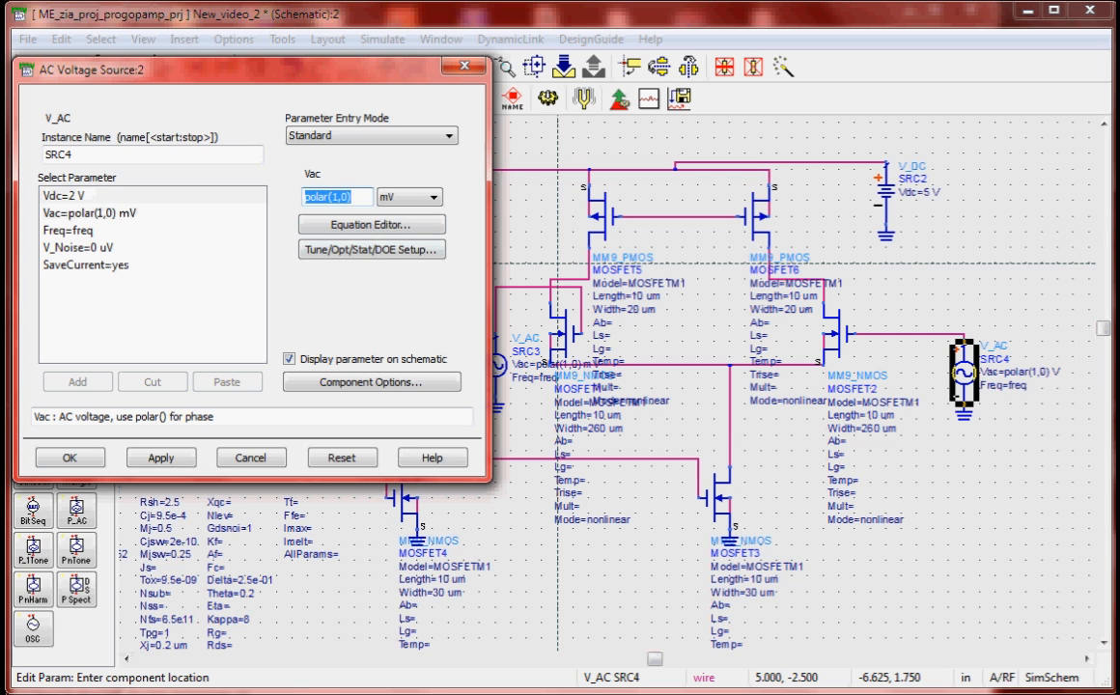
Set the AC voltage of SRC4 to polar(1,180) mV and apply its parameters
left_click(89, 213)
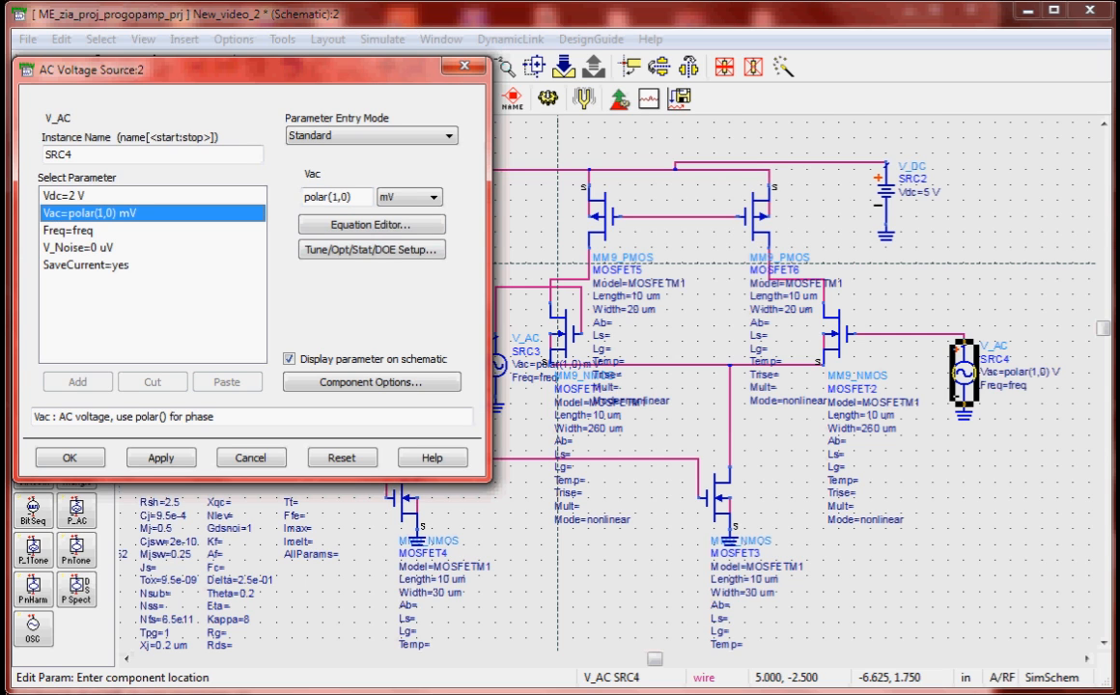
left_click(344, 197)
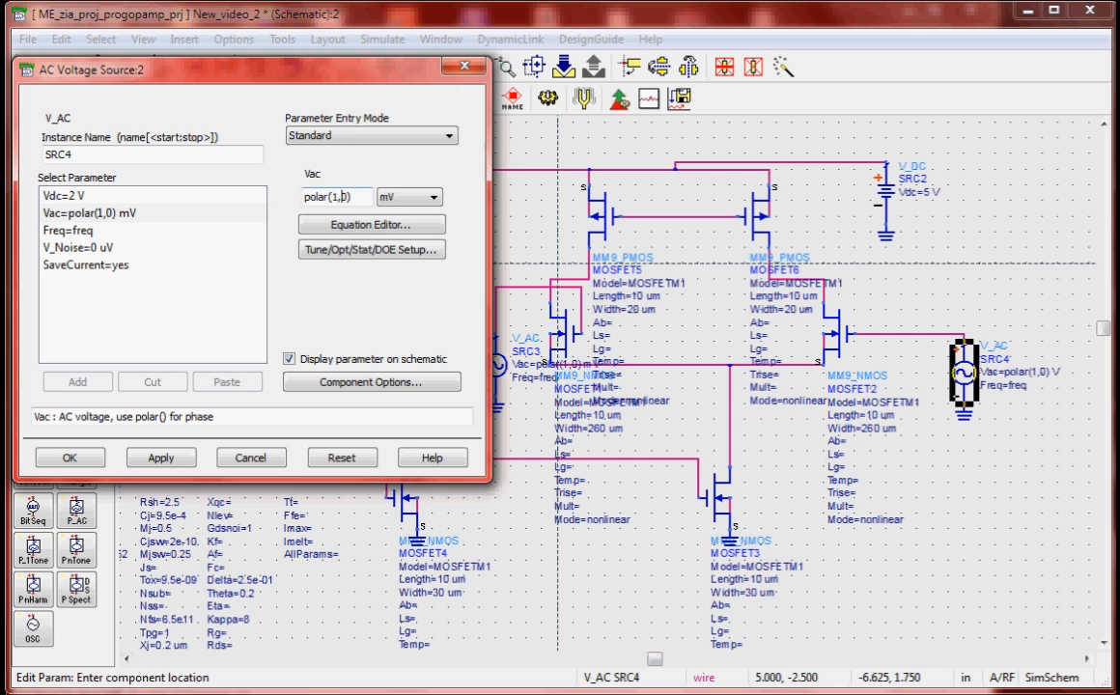
key("BackSpace")
type("180")
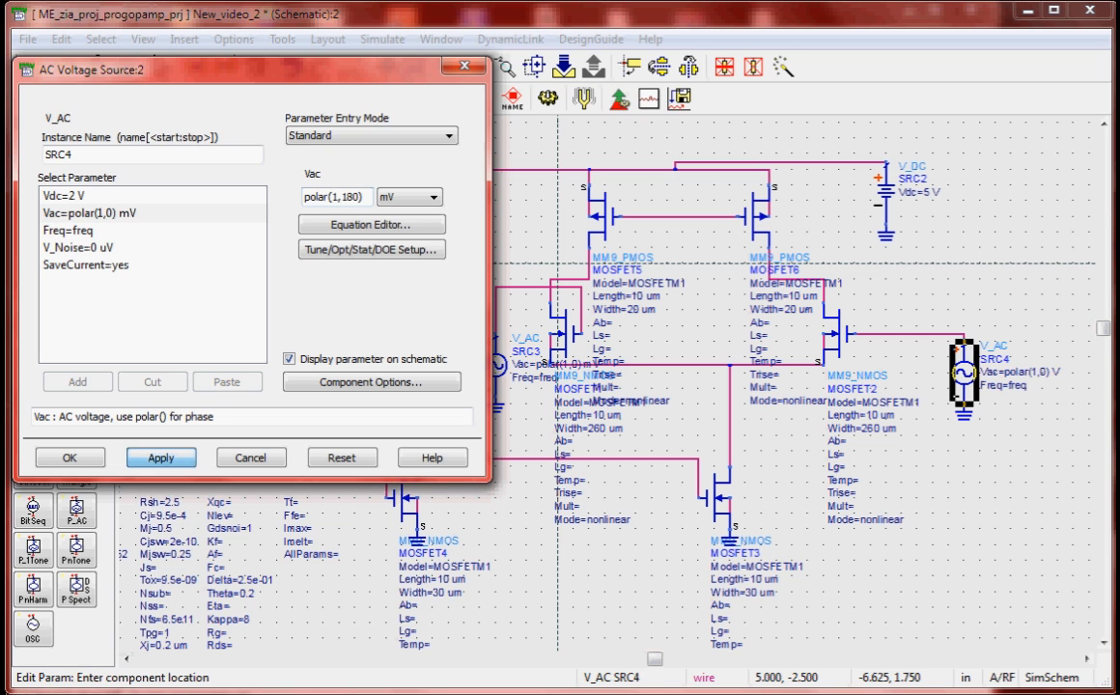
left_click(161, 458)
left_click(75, 459)
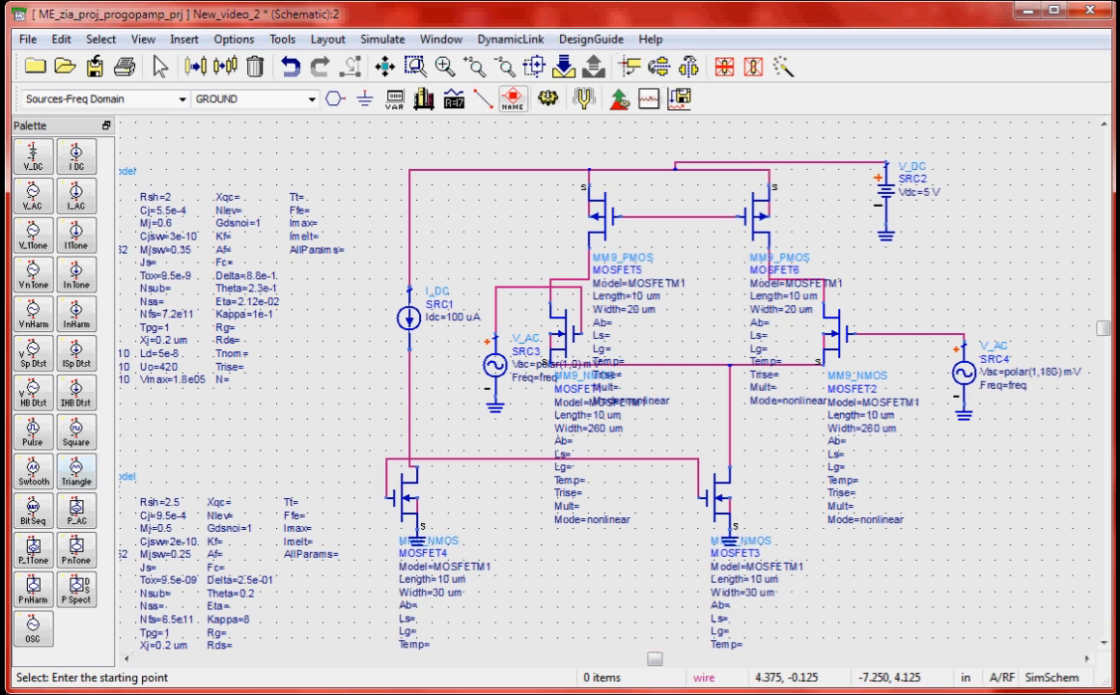
Label the wire between the drains of MOSFET6 and MOSFET2 as vout
left_click(513, 98)
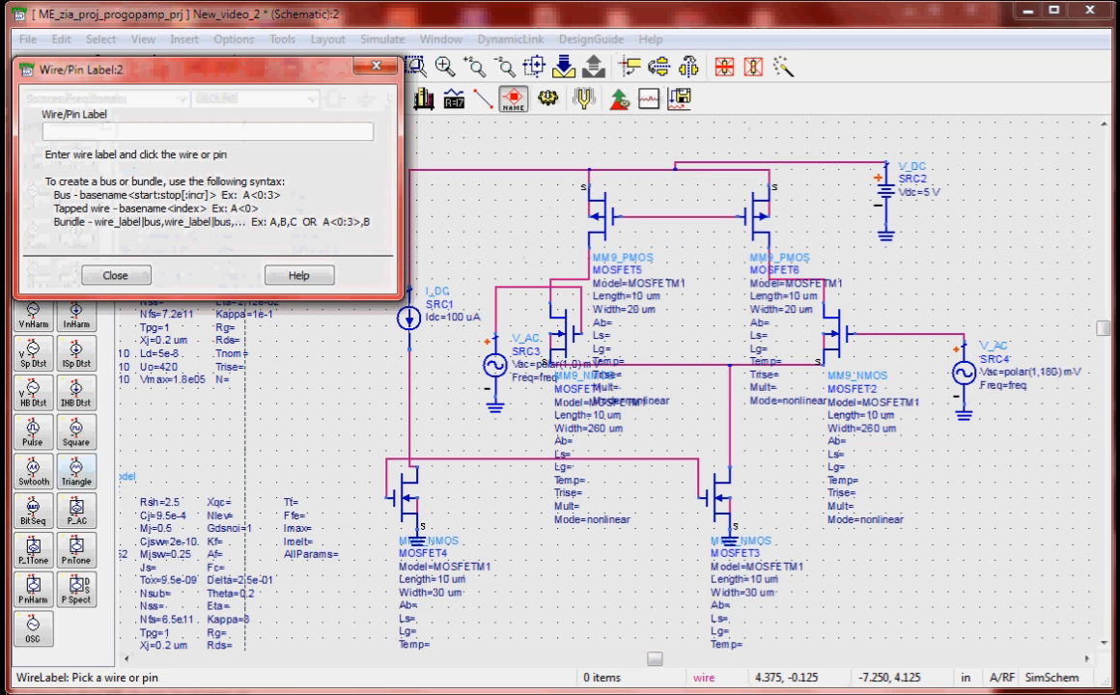
type("vout")
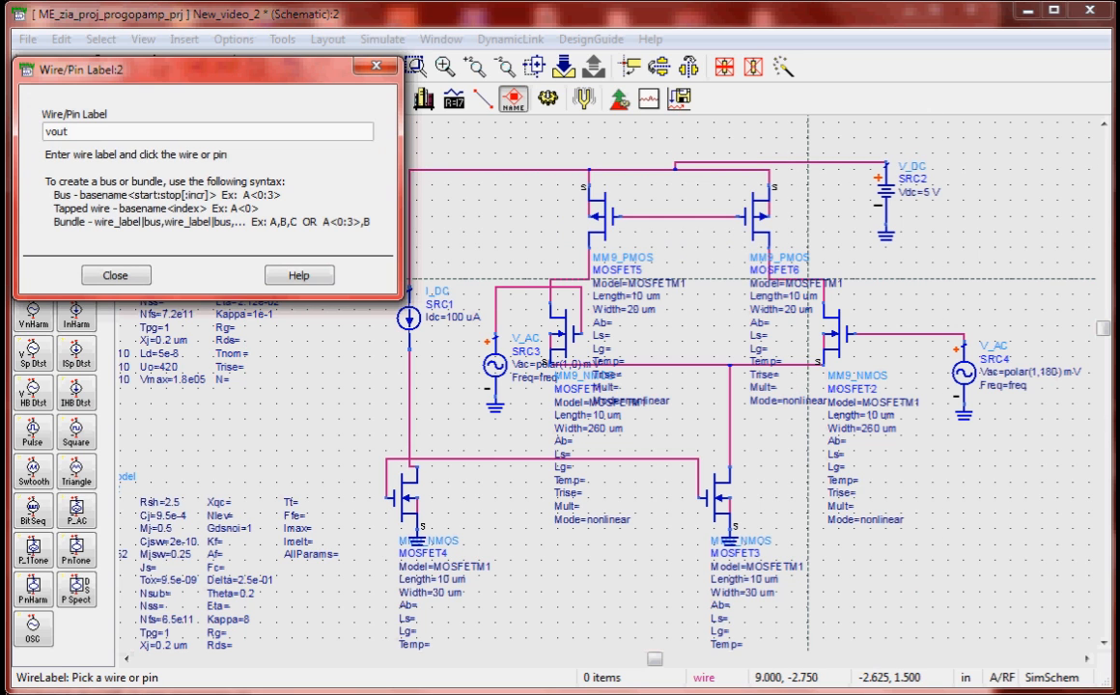
left_click(808, 279)
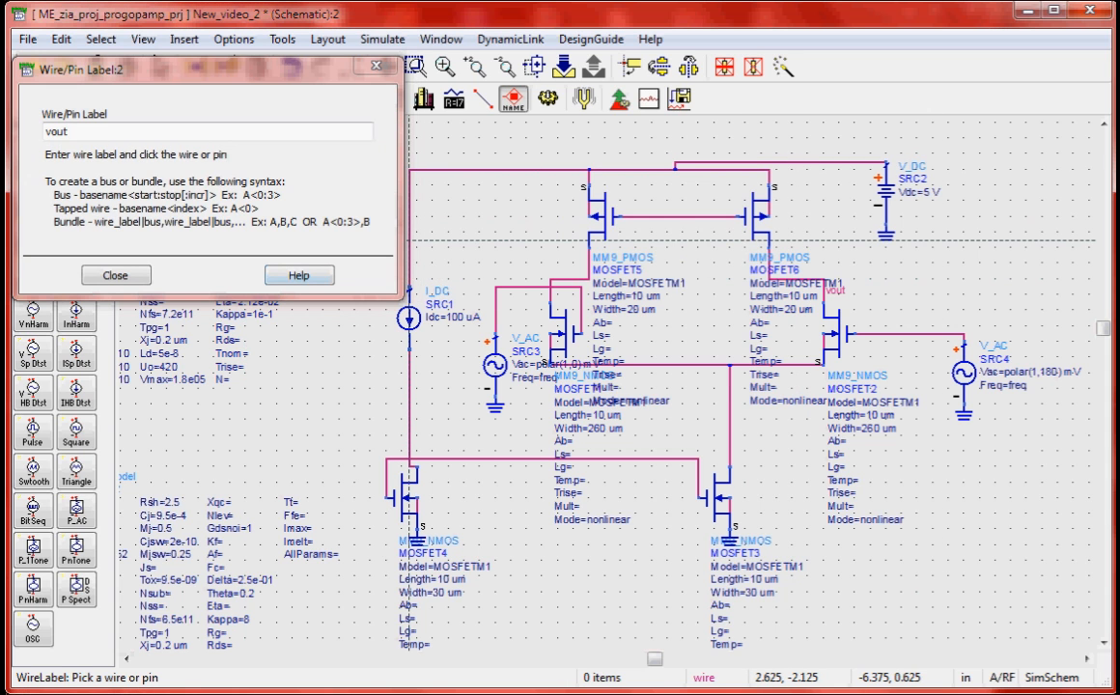
key("Escape")
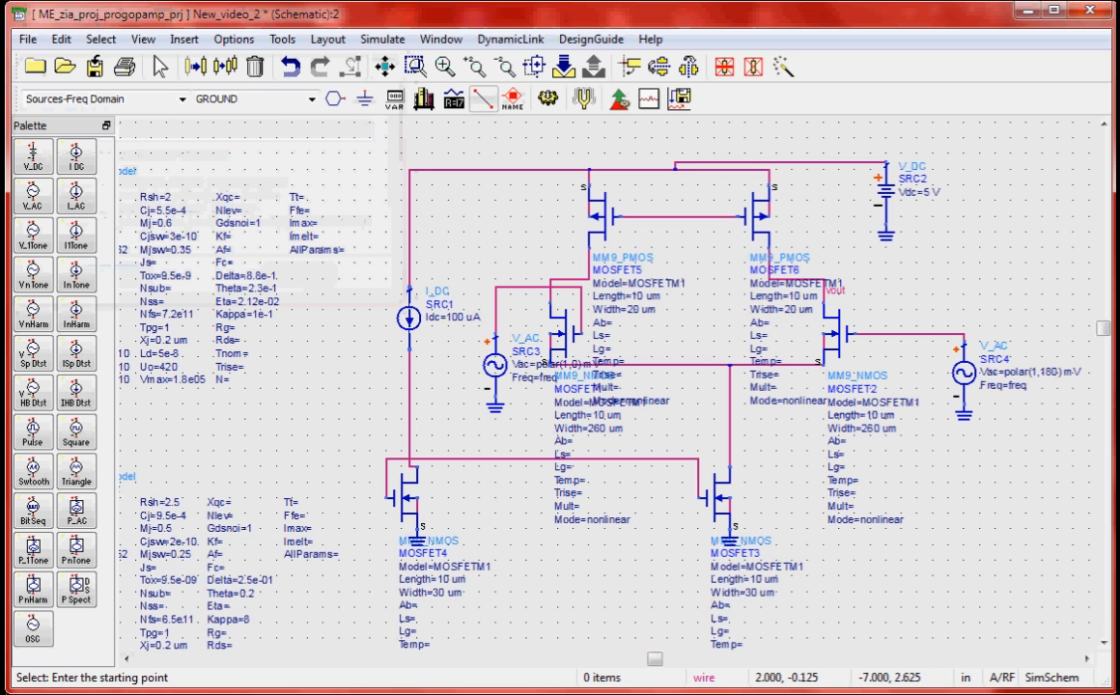
Wire the drain of MOSFET5 to the gate line shared by MOSFET5 and MOSFET6
left_click(483, 99)
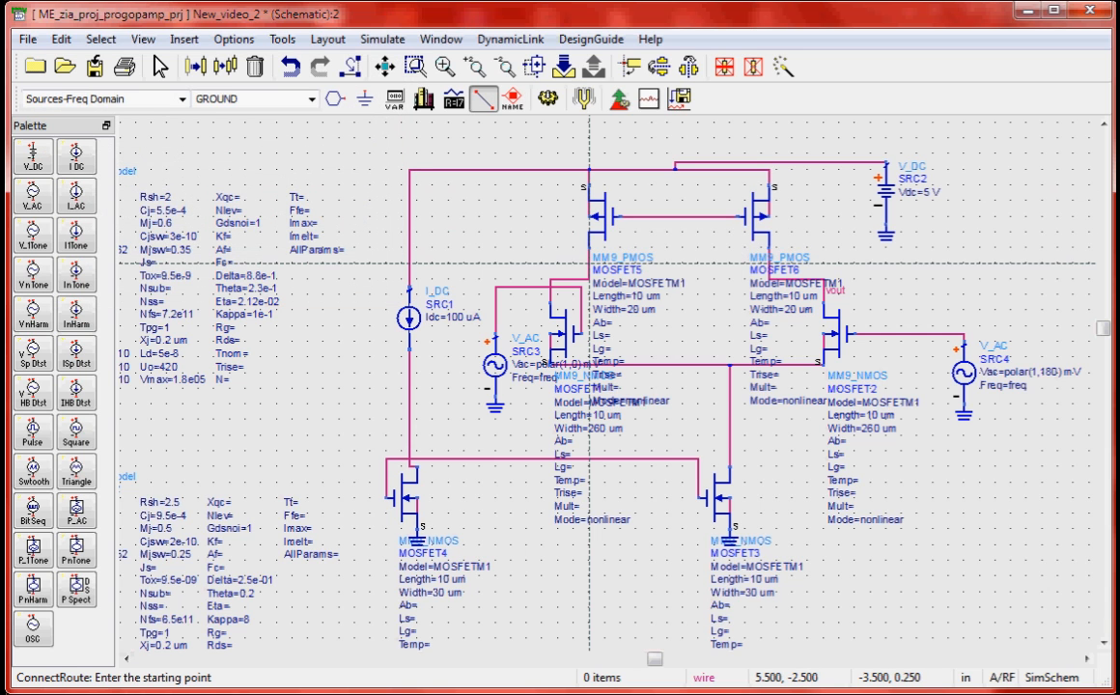
left_click(589, 264)
left_click(653, 216)
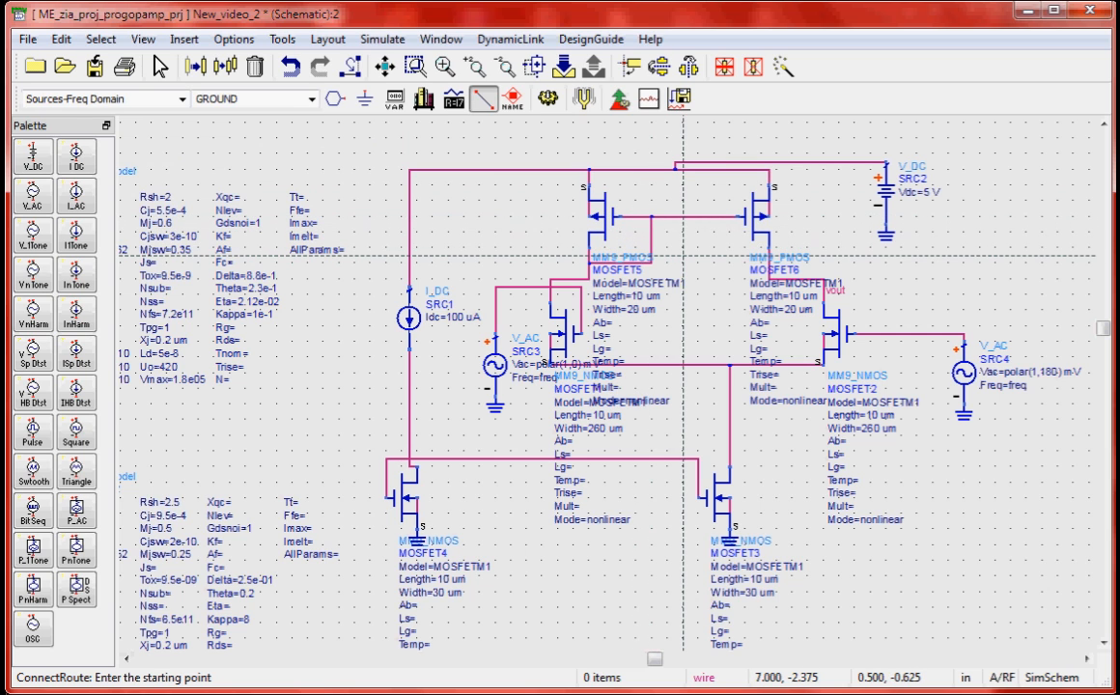
key("Escape")
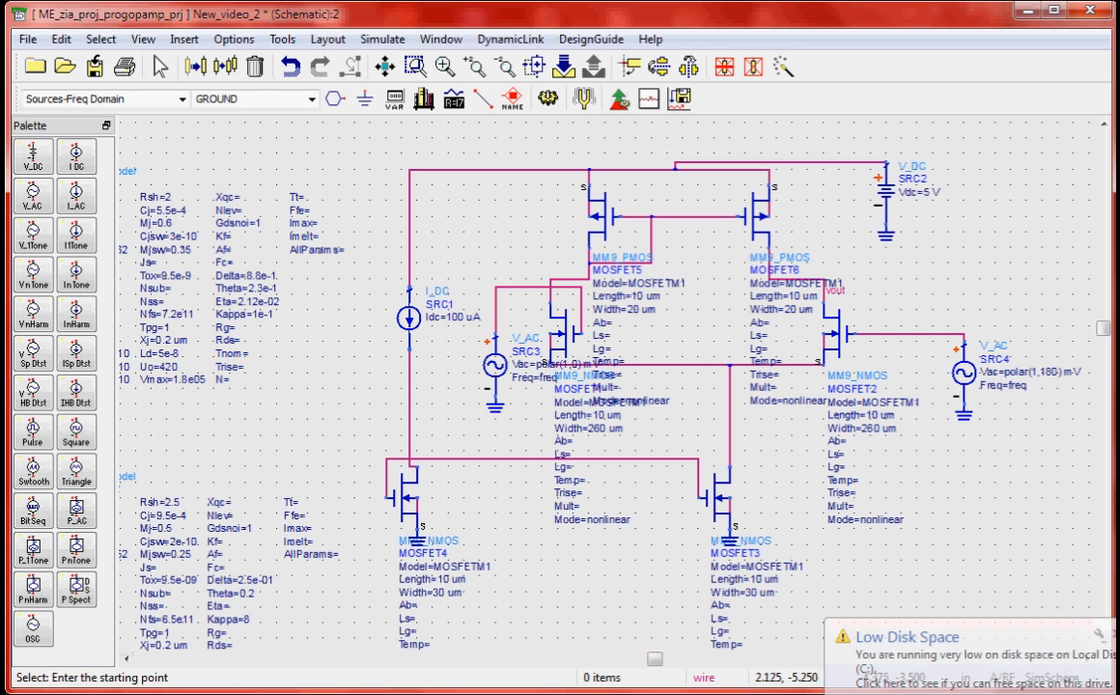
Check the two Level 3 model names and change the model of PMOS transistor MOSFET5 to MOSFETM2
left_click(127, 659)
left_click(127, 659)
left_click(126, 659)
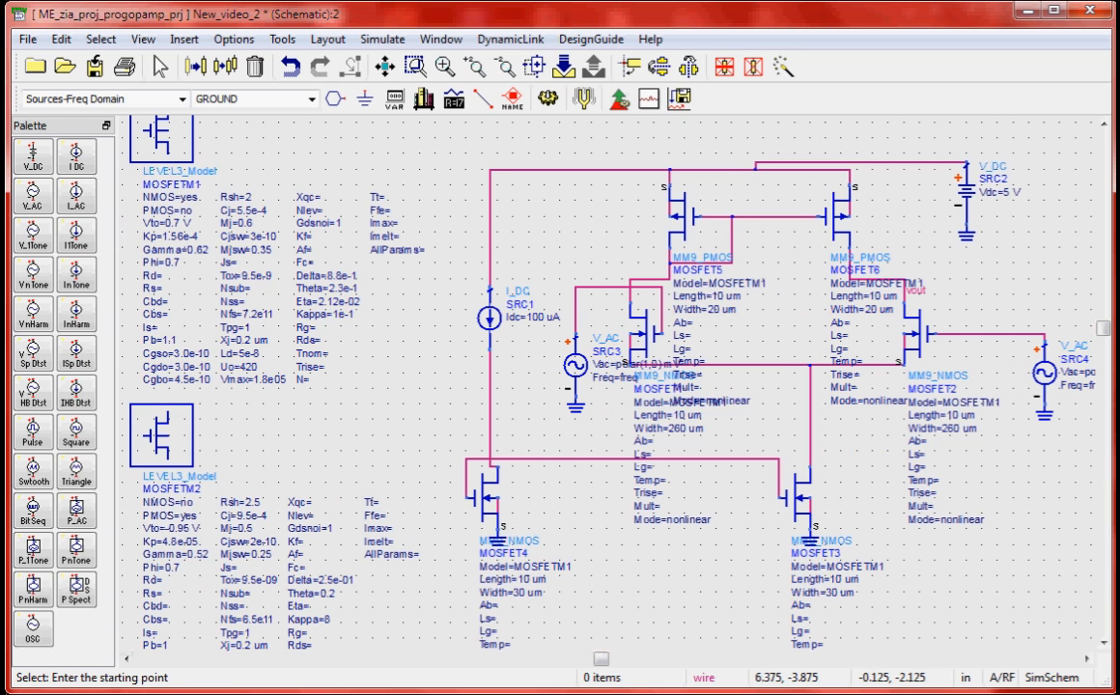
left_click_drag(601, 659, 673, 659)
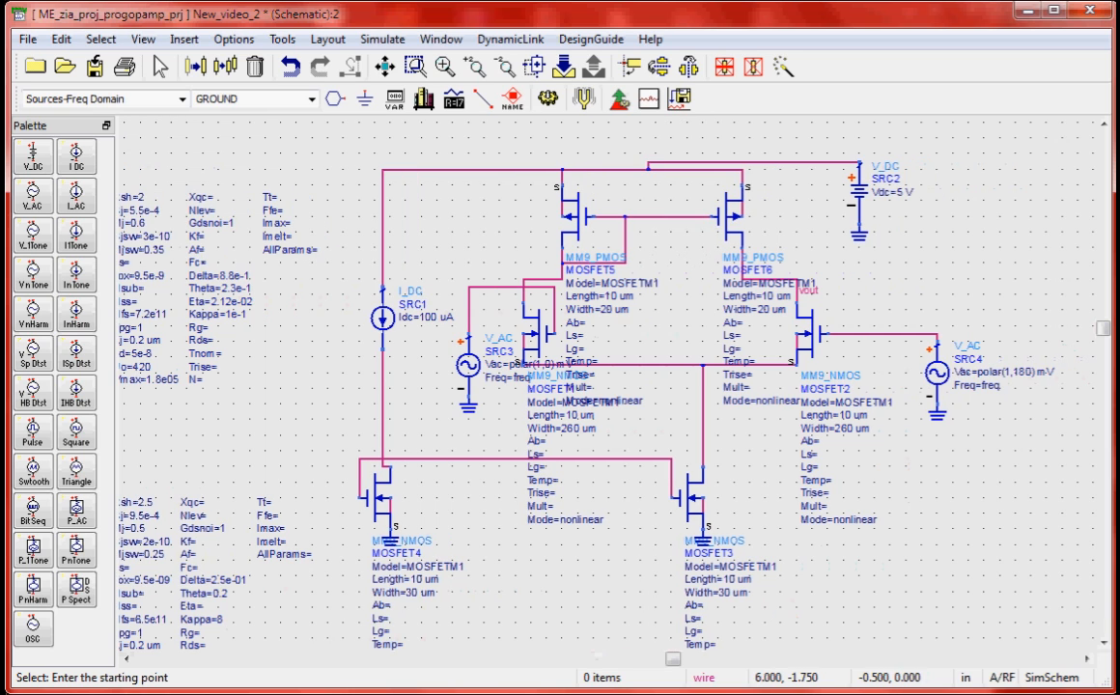
left_click(630, 283)
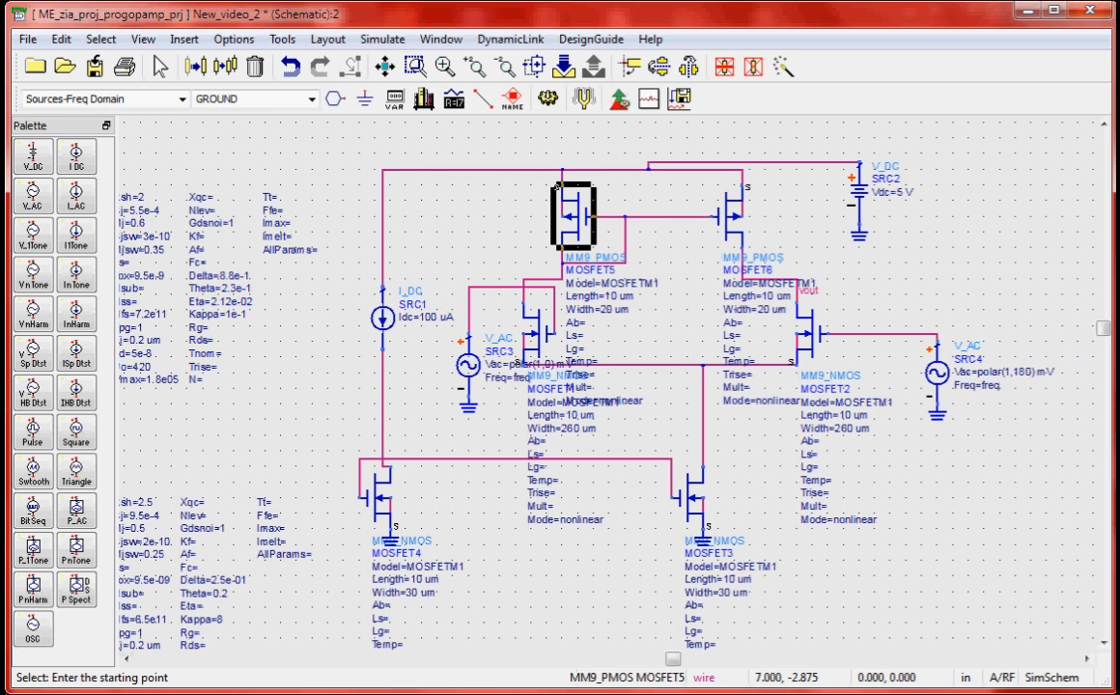
key("BackSpace")
type("2")
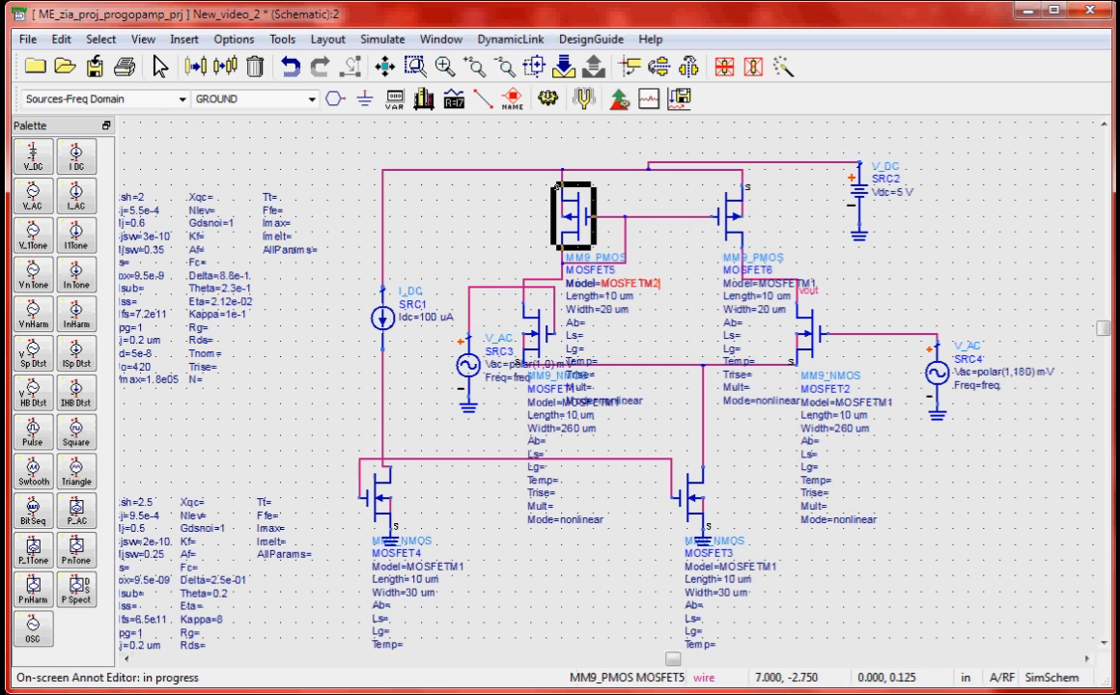
Change the model of PMOS transistor MOSFET6 to MOSFETM2 and save the schematic
left_click(787, 280)
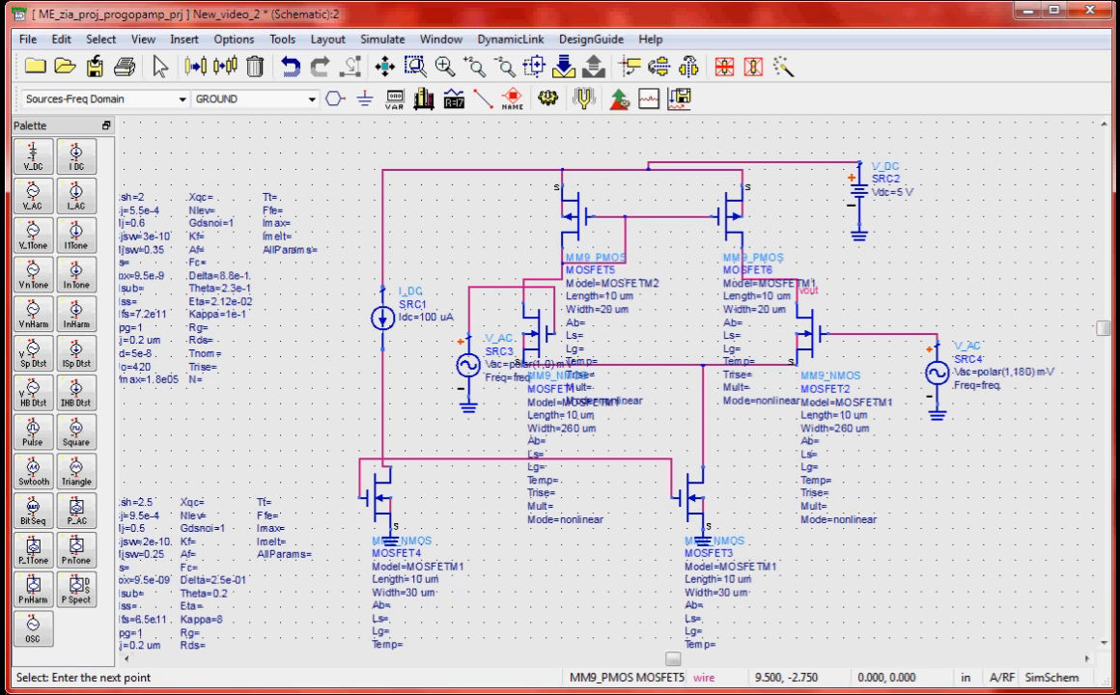
left_click(793, 285)
key("BackSpace")
type("2")
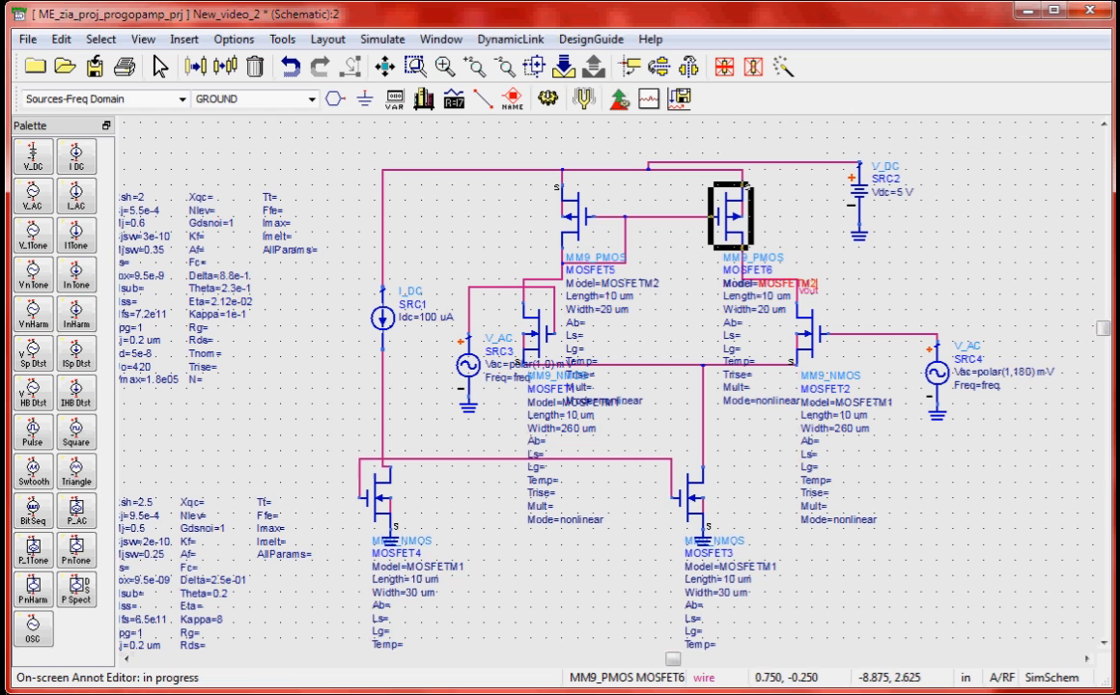
left_click(94, 65)
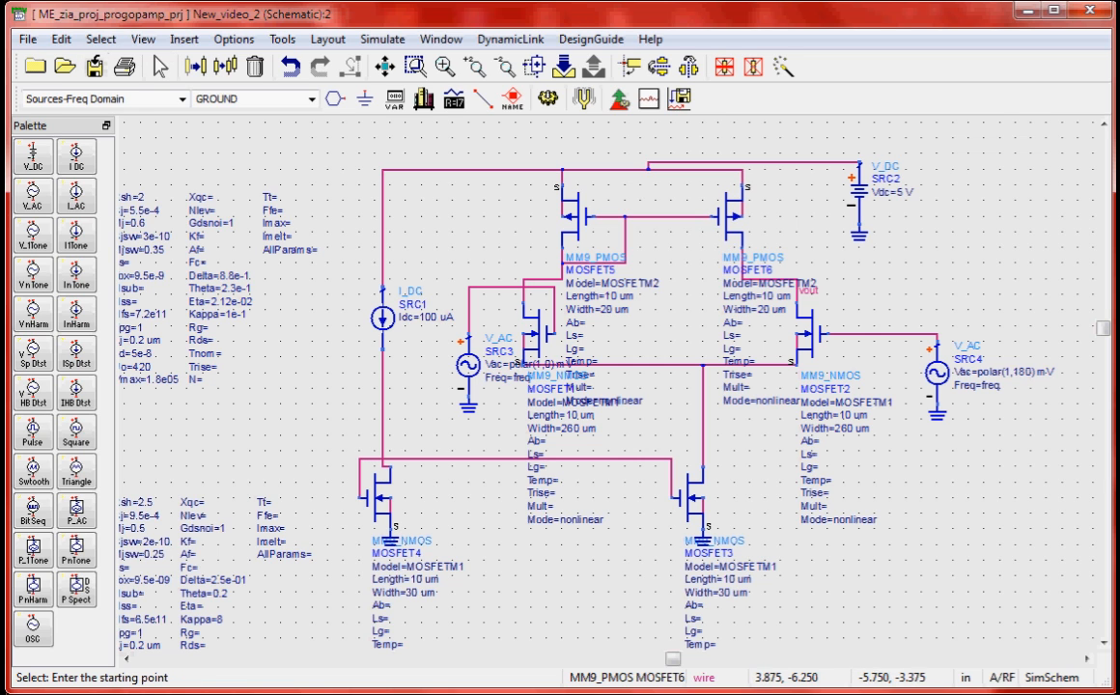
Mirror NMOS transistor MOSFET4 about the Y axis so its gate faces MOSFET3, and undo the extra second mirror
left_click(383, 497)
right_click(384, 498)
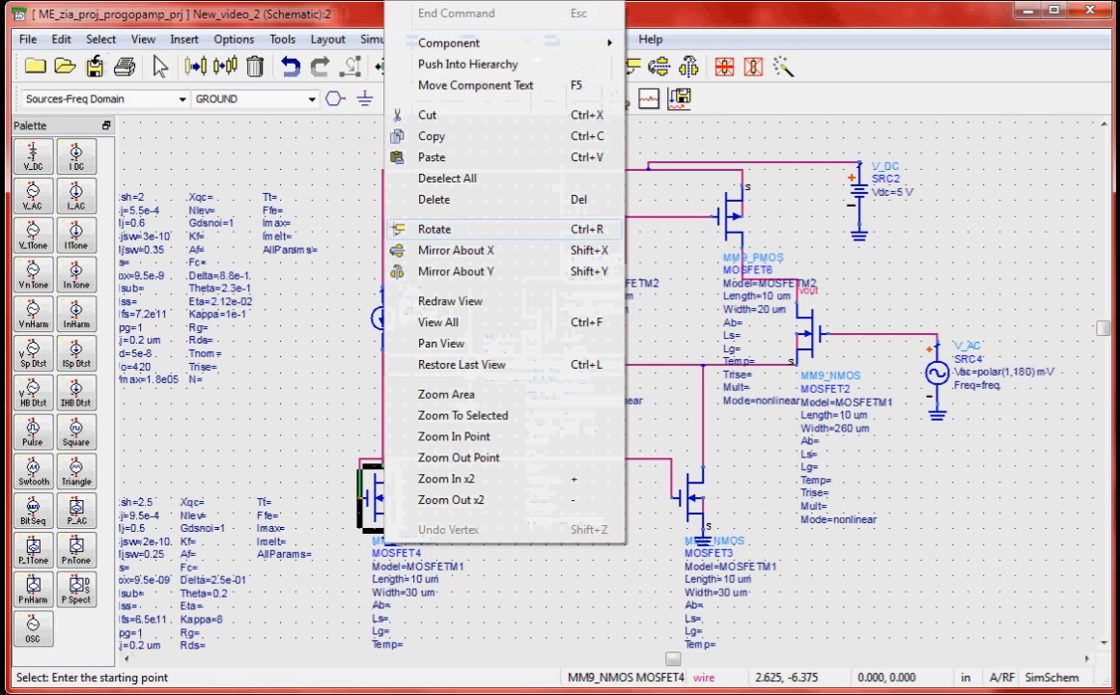
left_click(454, 271)
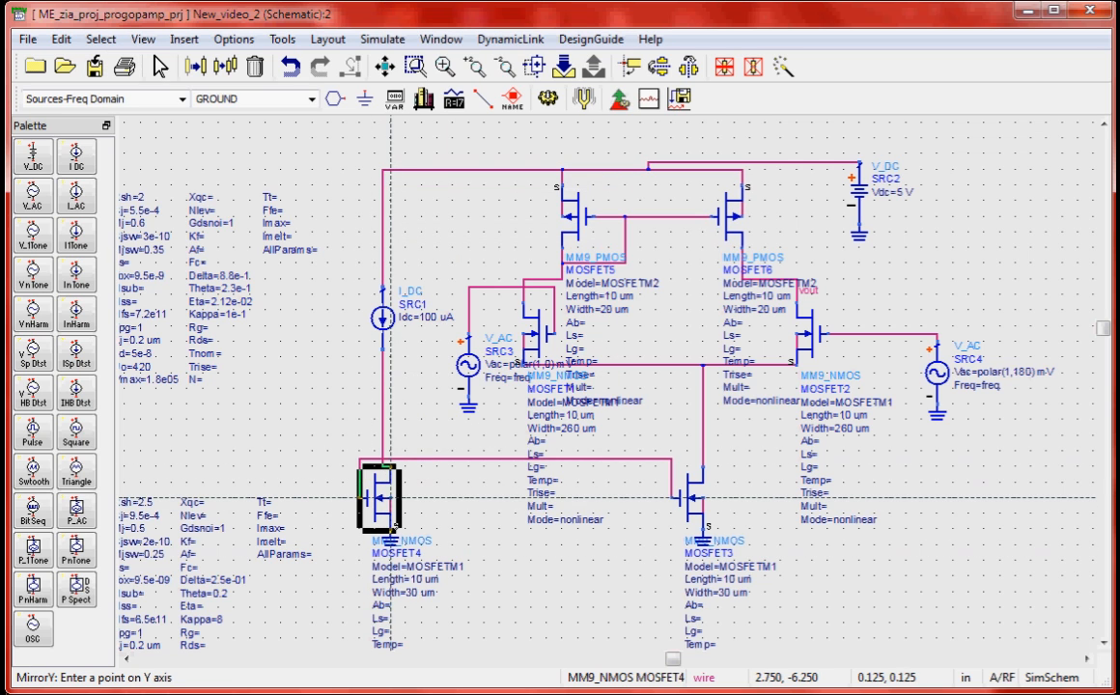
left_click(391, 498)
left_click(454, 530)
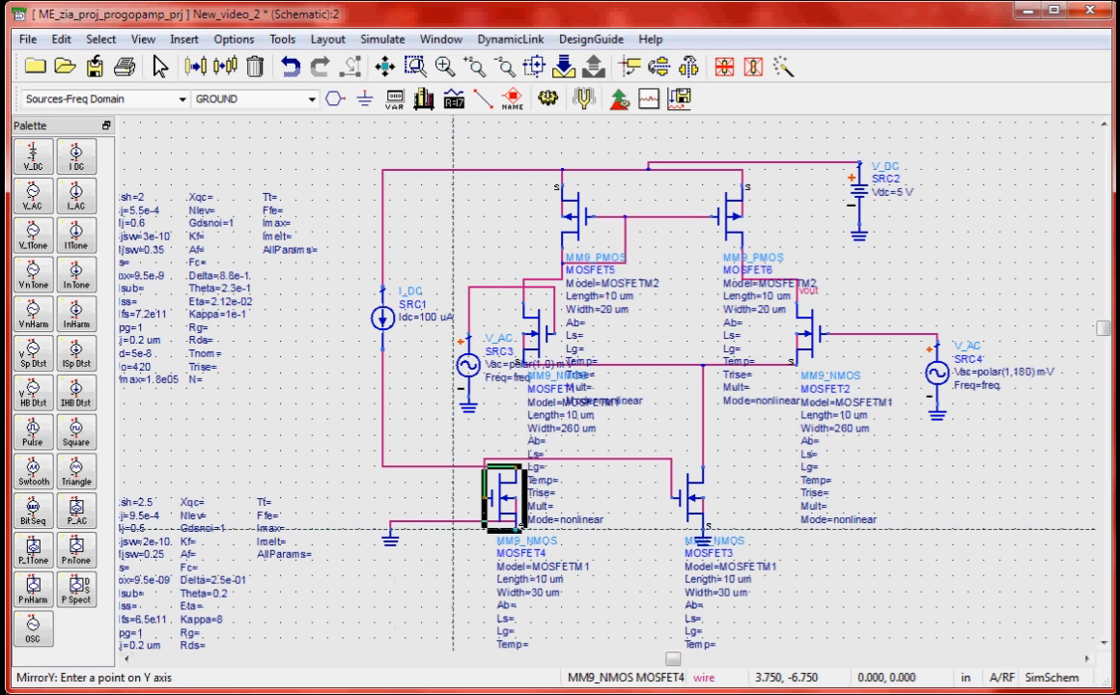
key("ctrl+z")
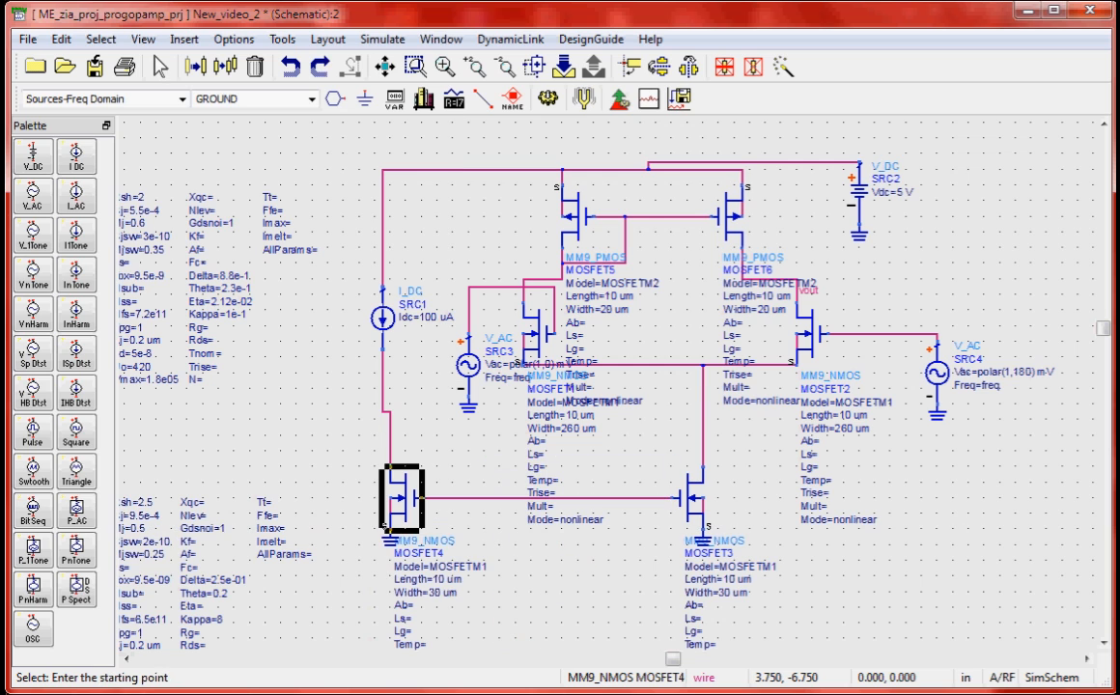
Wire the drain of NMOS transistor MOSFET4 to the gate line it shares with MOSFET3
left_click(493, 553)
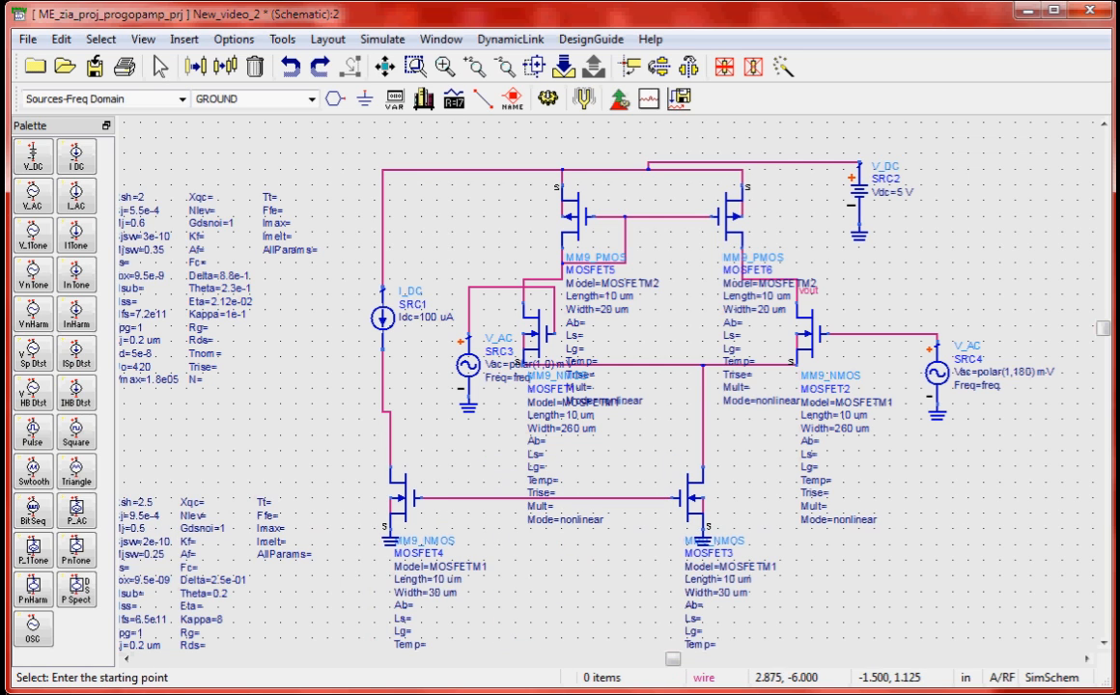
left_click(483, 100)
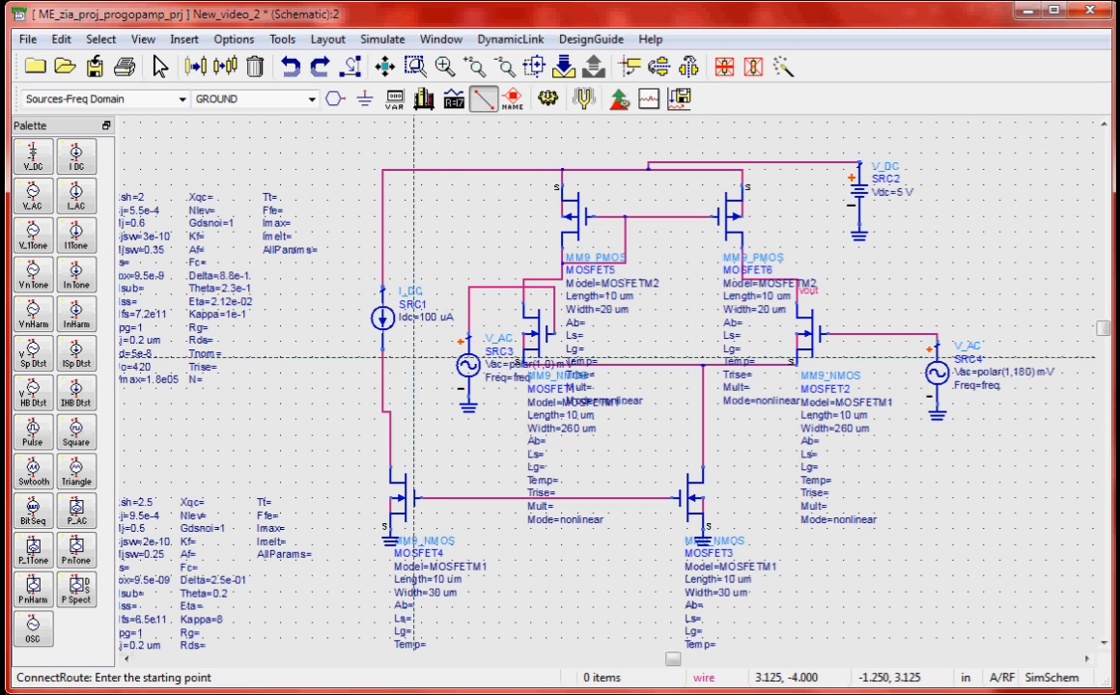
left_click(391, 434)
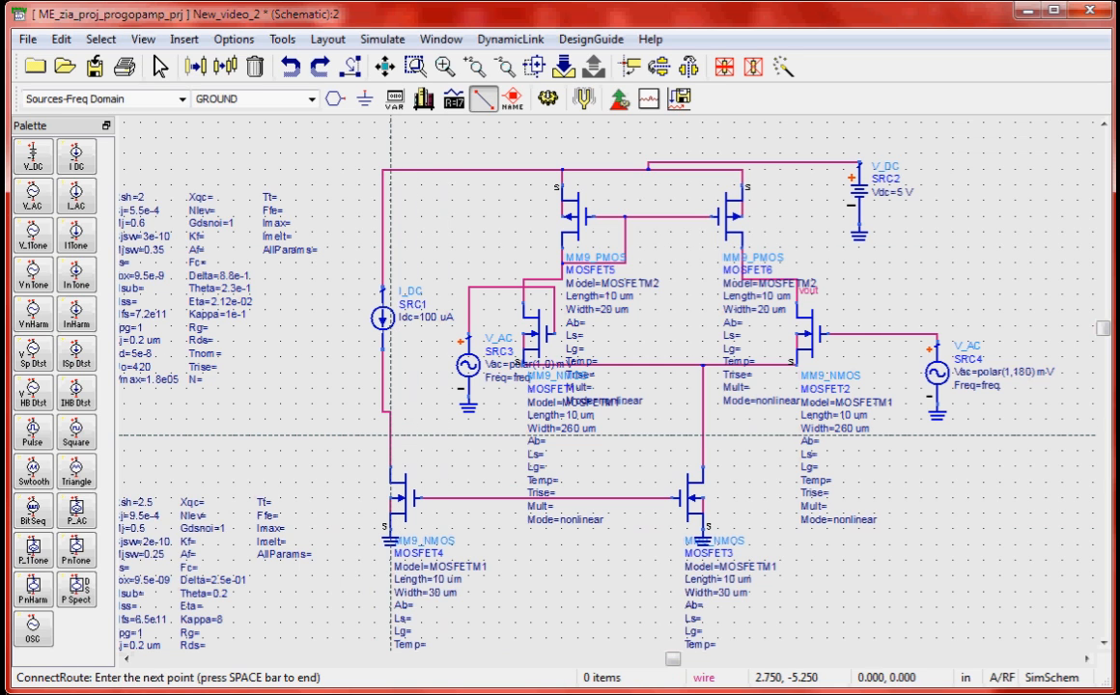
left_click(429, 497)
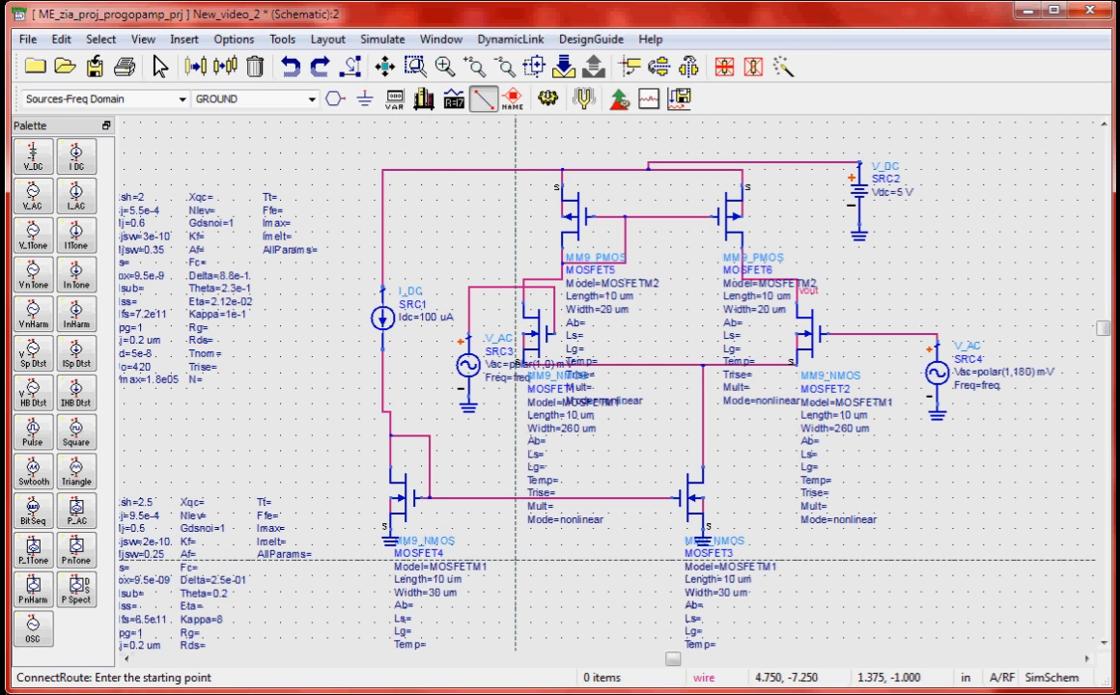
key("Escape")
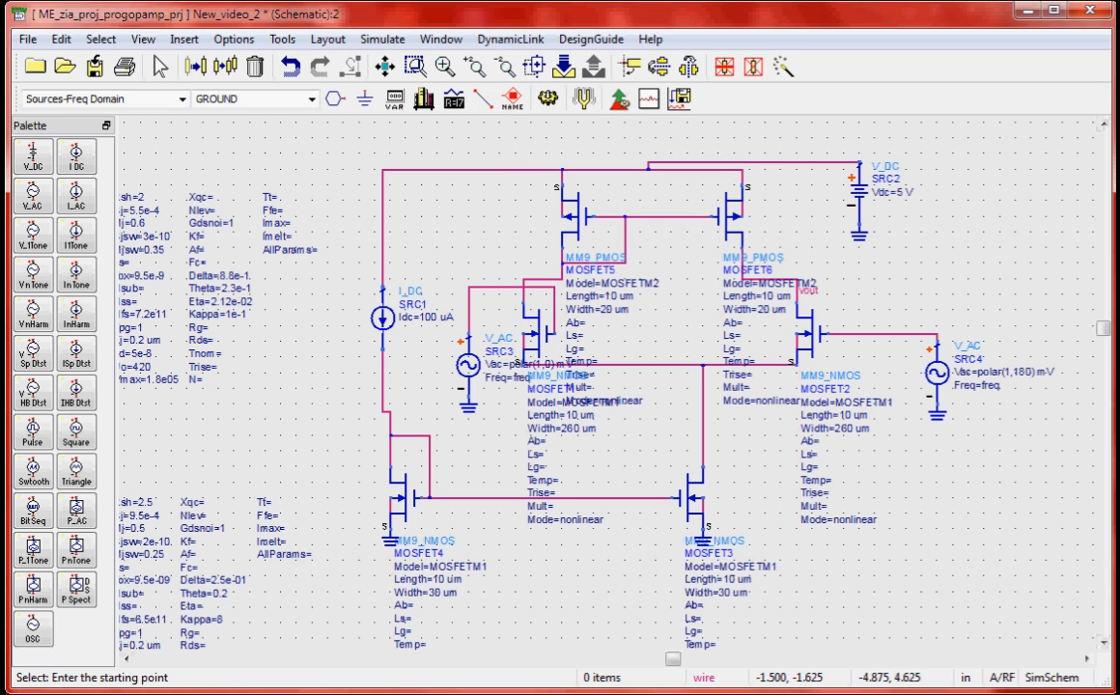
Place an AC simulation controller from the Simulation-AC components beside the op-amp circuit
left_click(181, 99)
left_click_drag(238, 165, 238, 173)
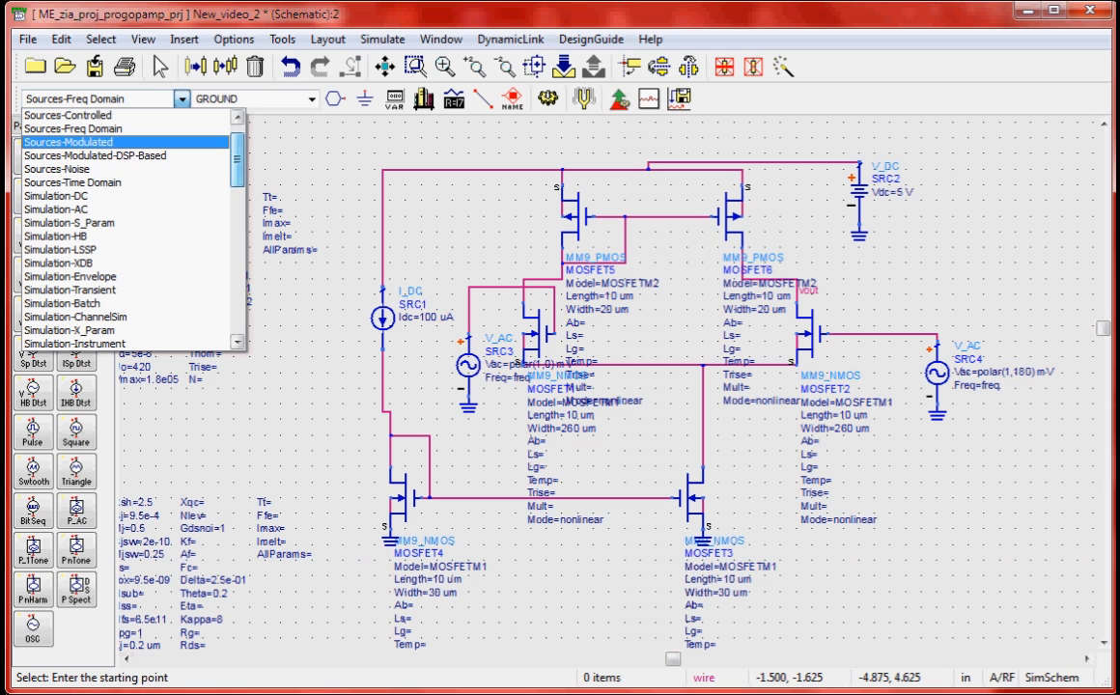
left_click(126, 209)
left_click(33, 155)
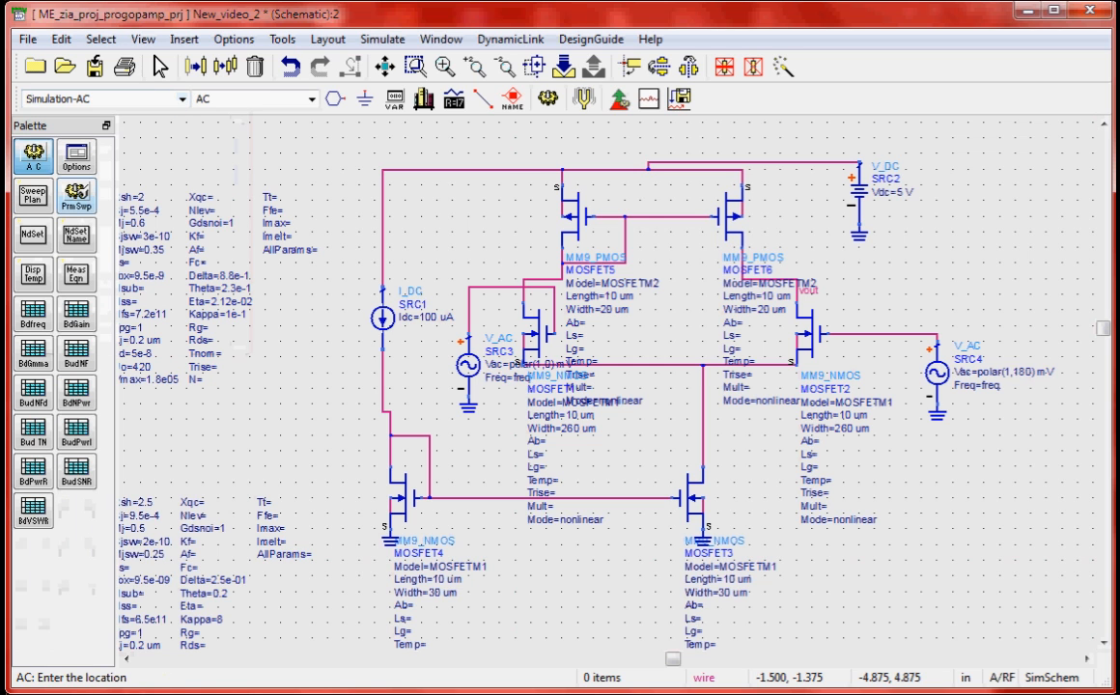
key("Escape")
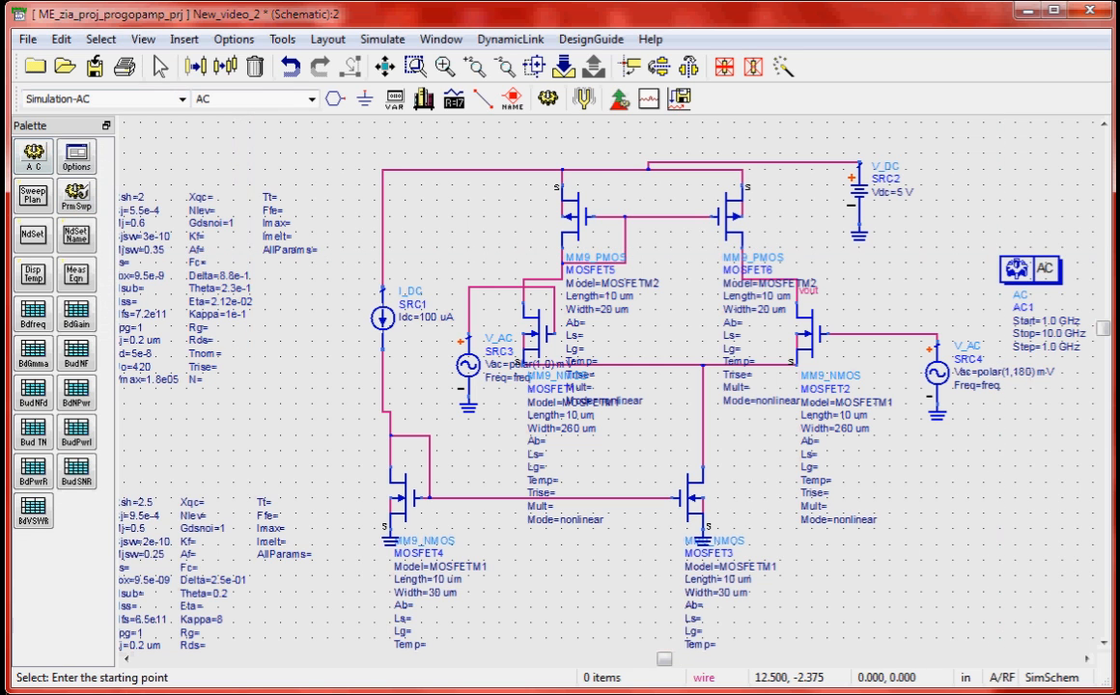
Set the start frequency of the AC simulation's sweep to 10 Hz
double_click(1013, 270)
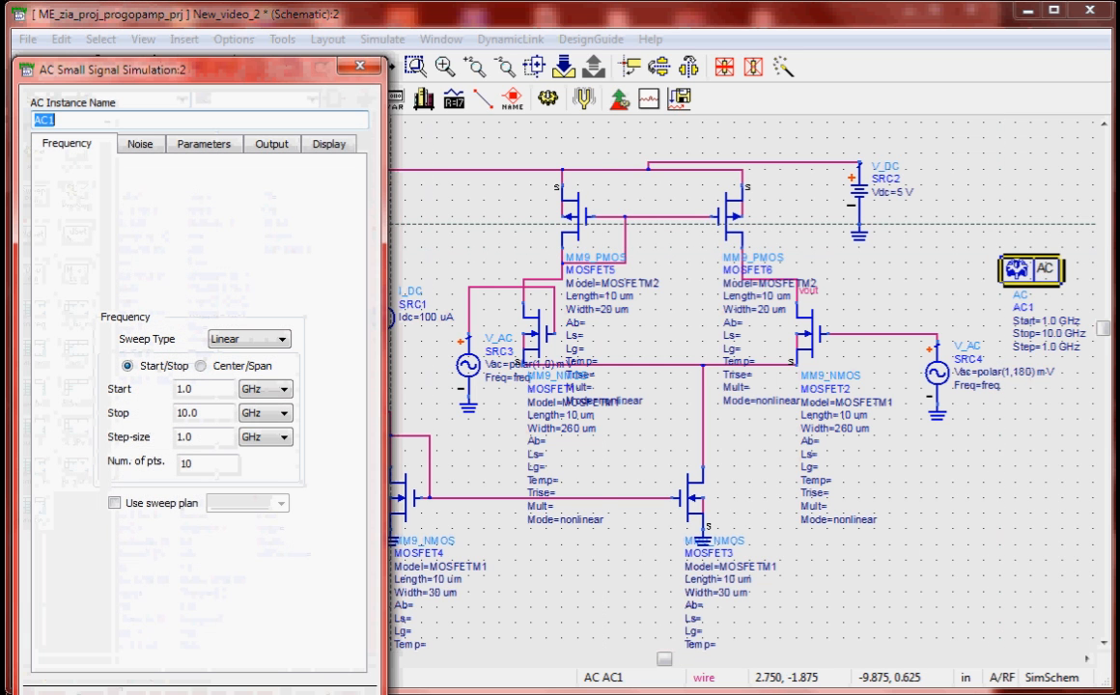
left_click_drag(196, 389, 174, 389)
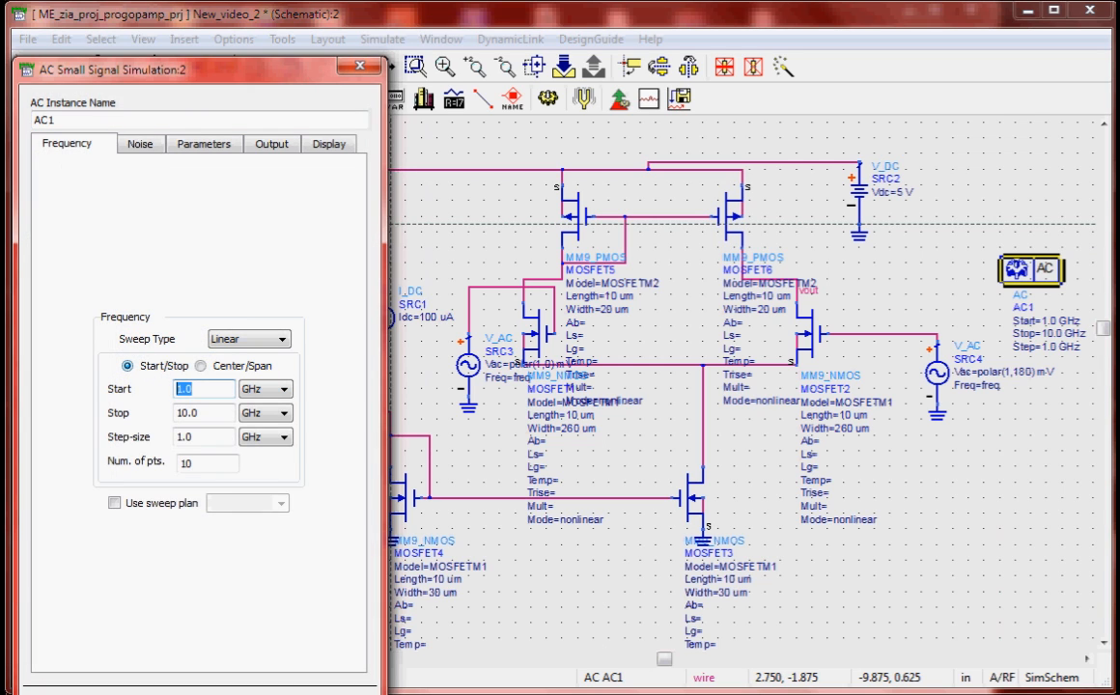
type("10")
left_click(282, 389)
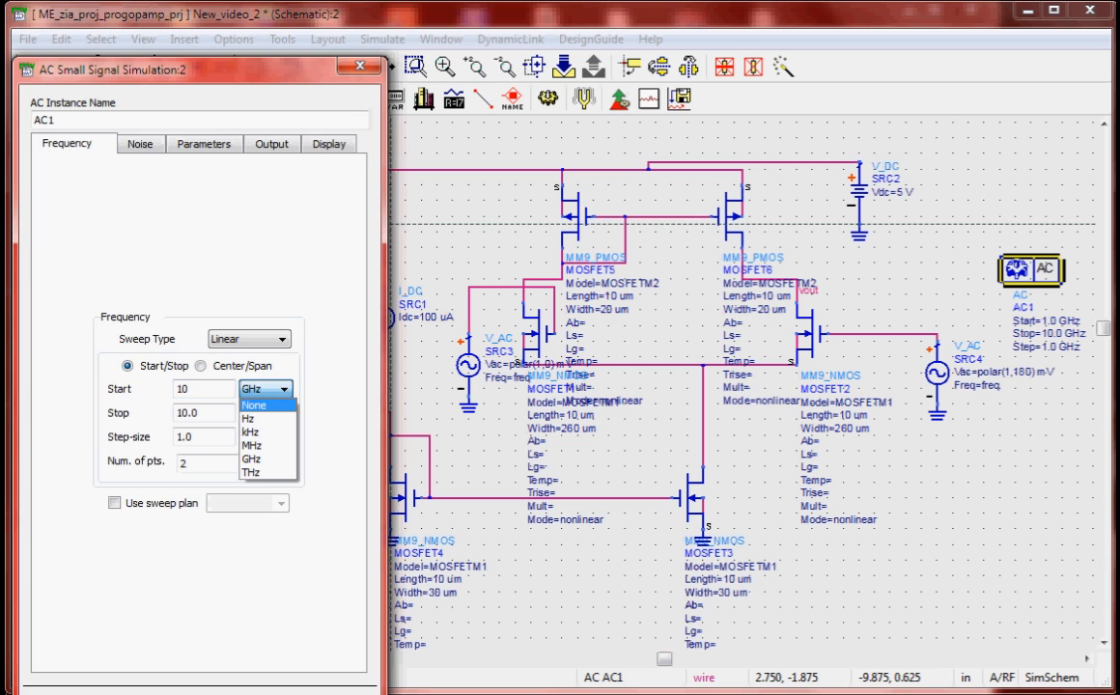
left_click(259, 417)
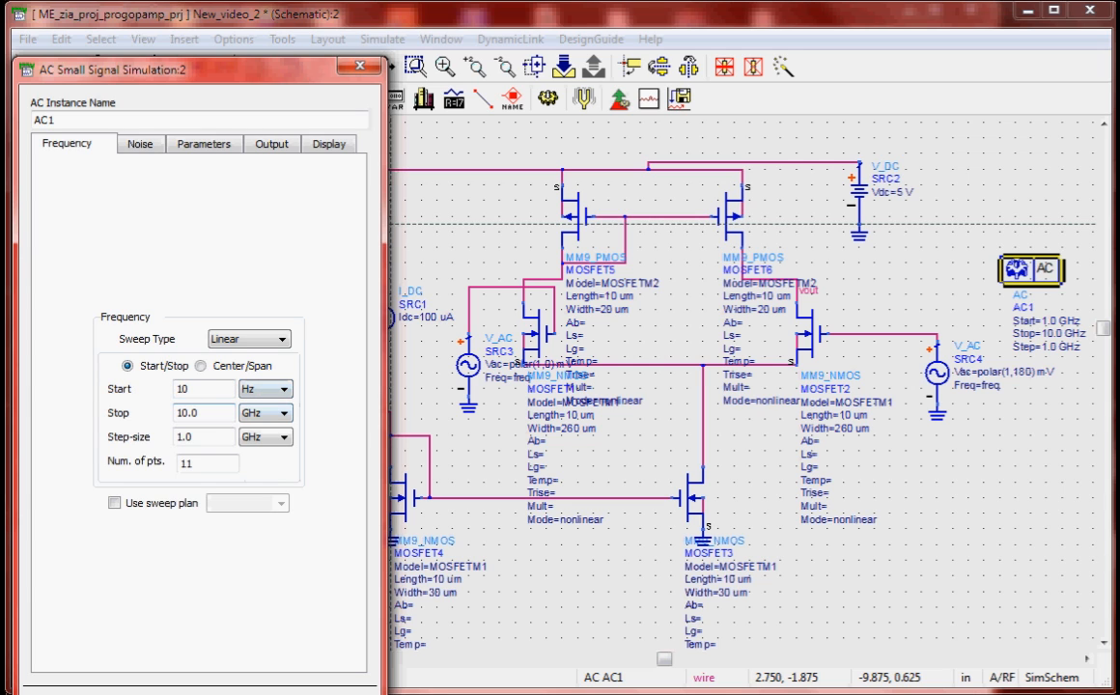
Set the AC sweep's stop frequency to 1 GHz and its number of points to 50, and accept the simulation settings
left_click_drag(200, 414, 172, 413)
type("1")
key("Tab")
key("Tab")
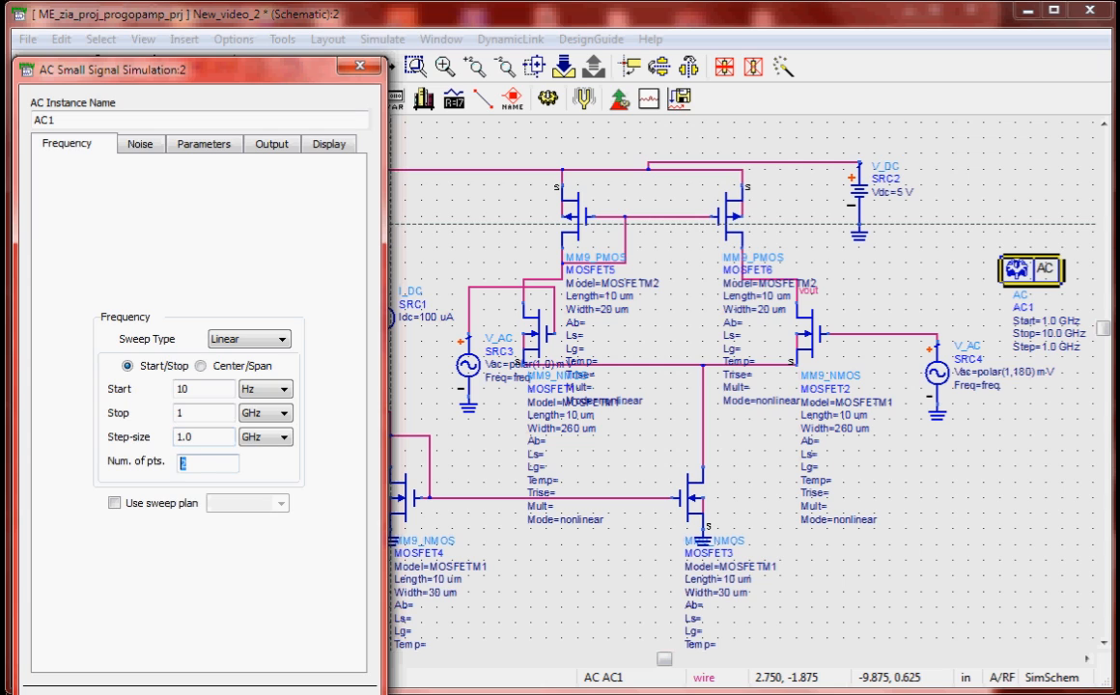
type("50")
key("Return")
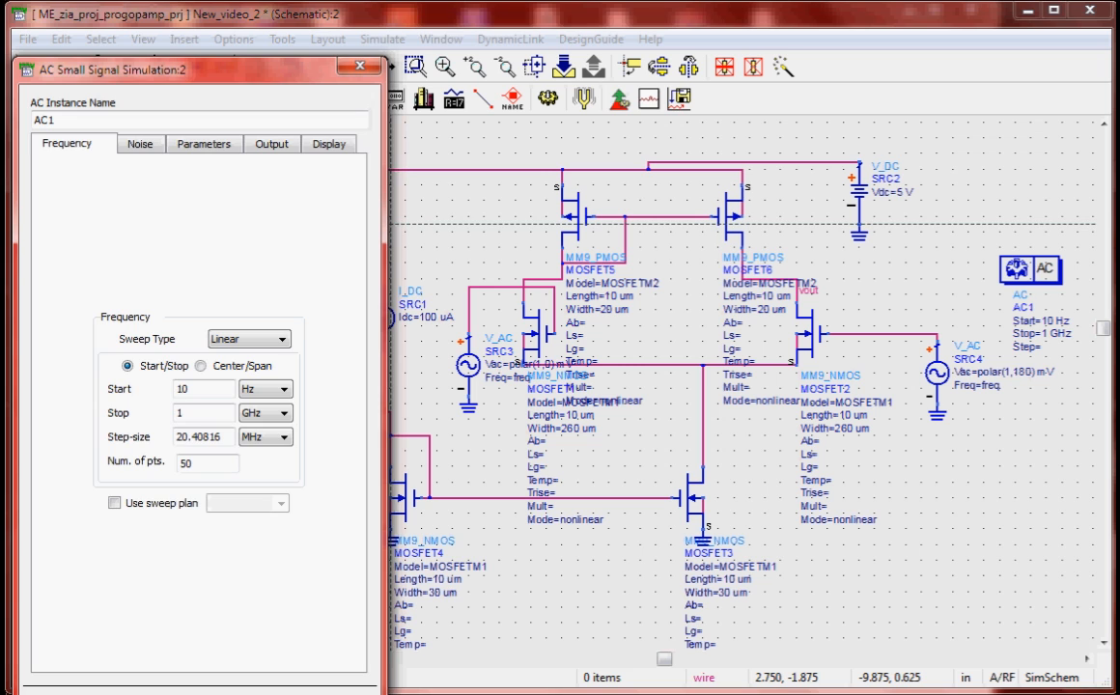
key("Return")
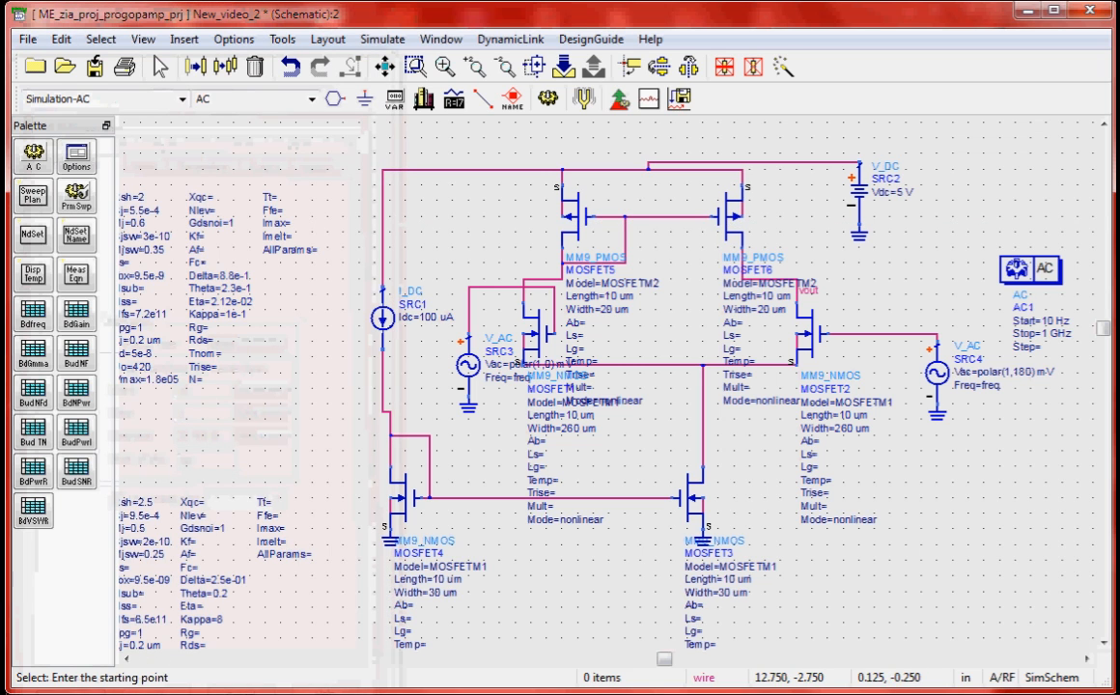
Run the AC simulation and insert a rectangular plot of vout in dB on the data display page
left_click(1035, 274)
left_click(549, 98)
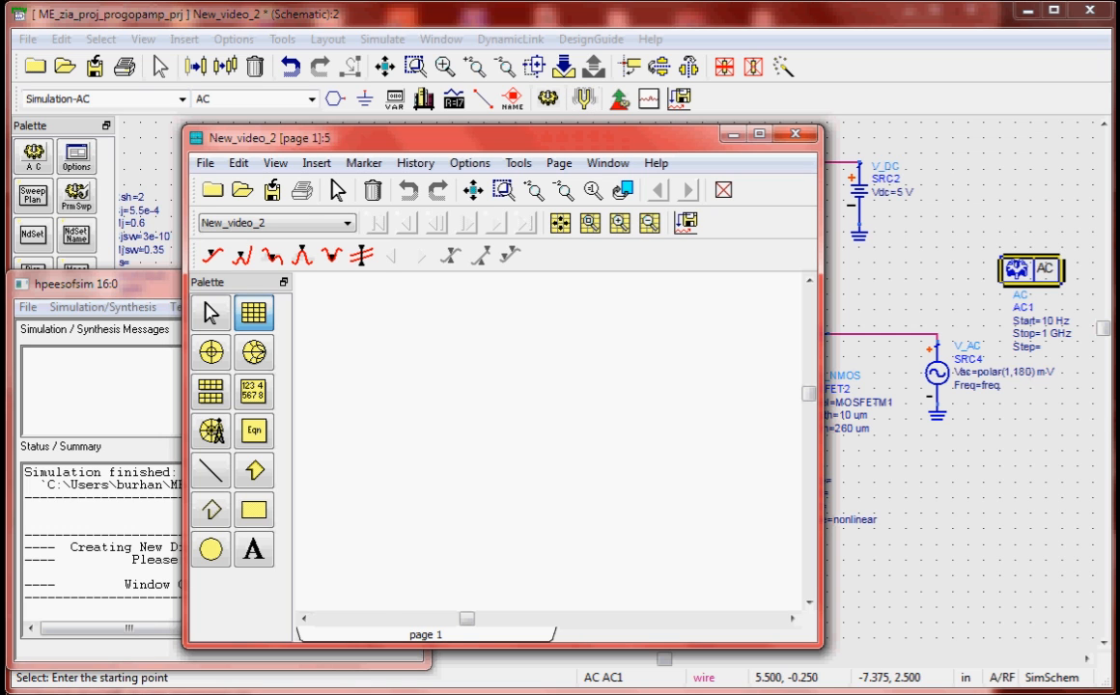
left_click(383, 332)
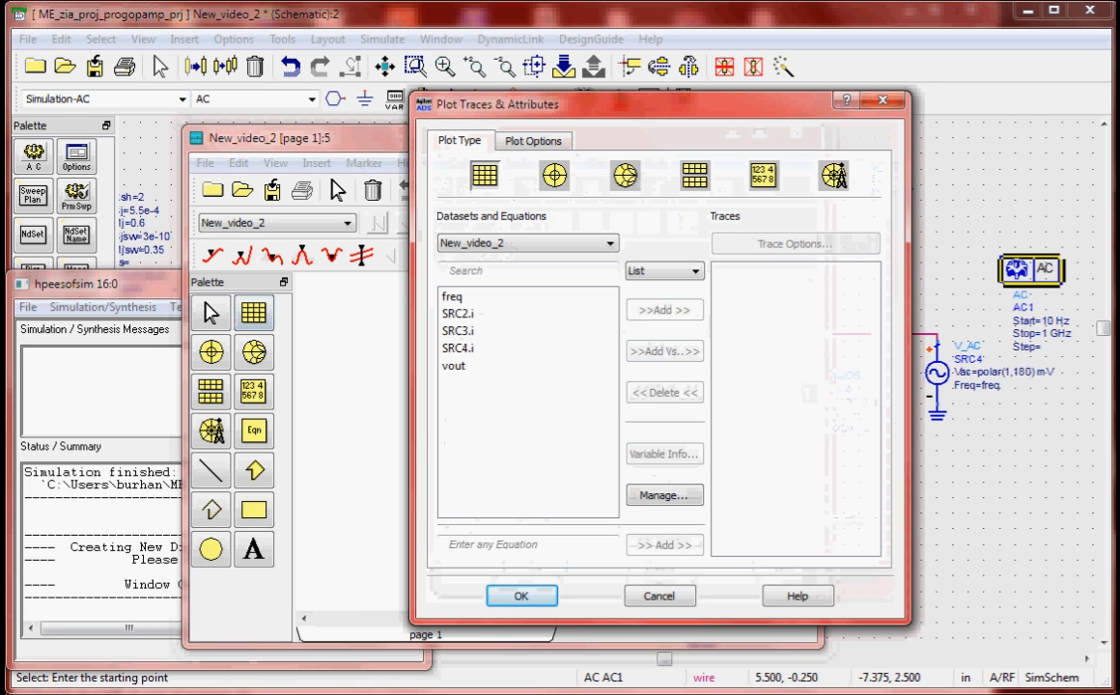
left_click(454, 366)
left_click(664, 310)
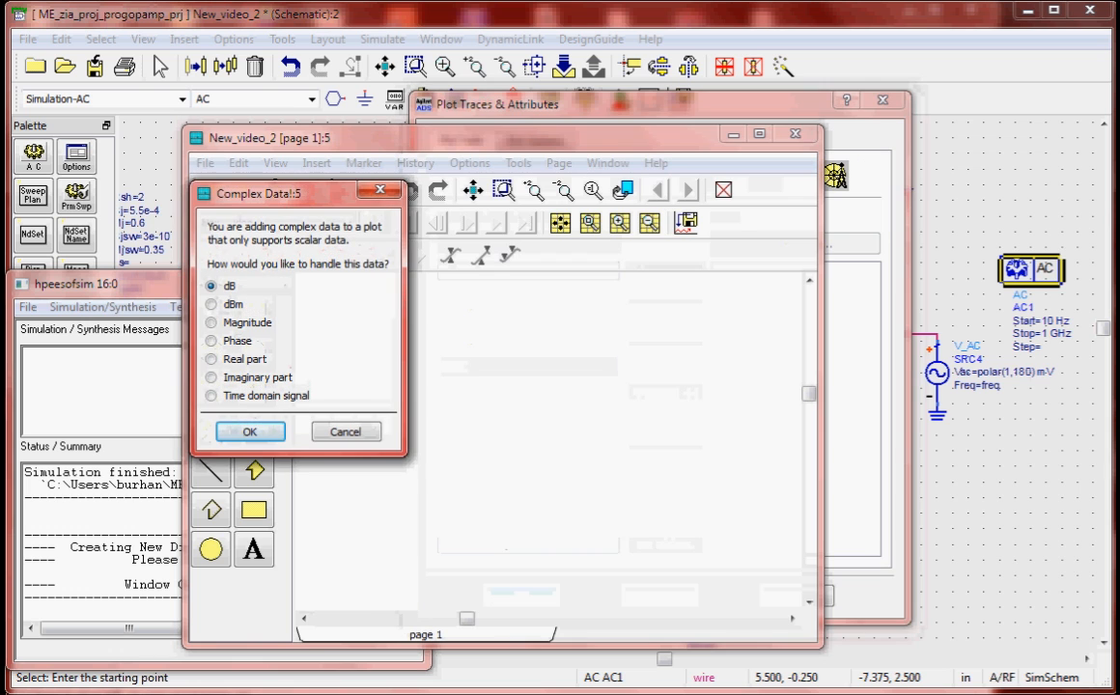
left_click(250, 432)
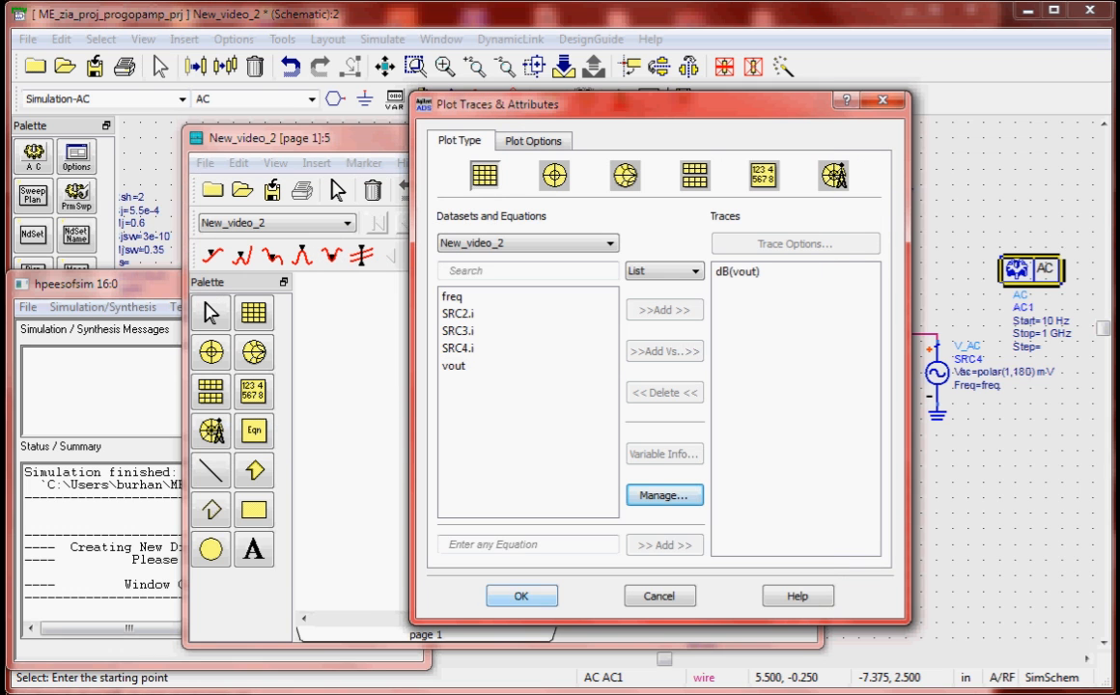
key("Return")
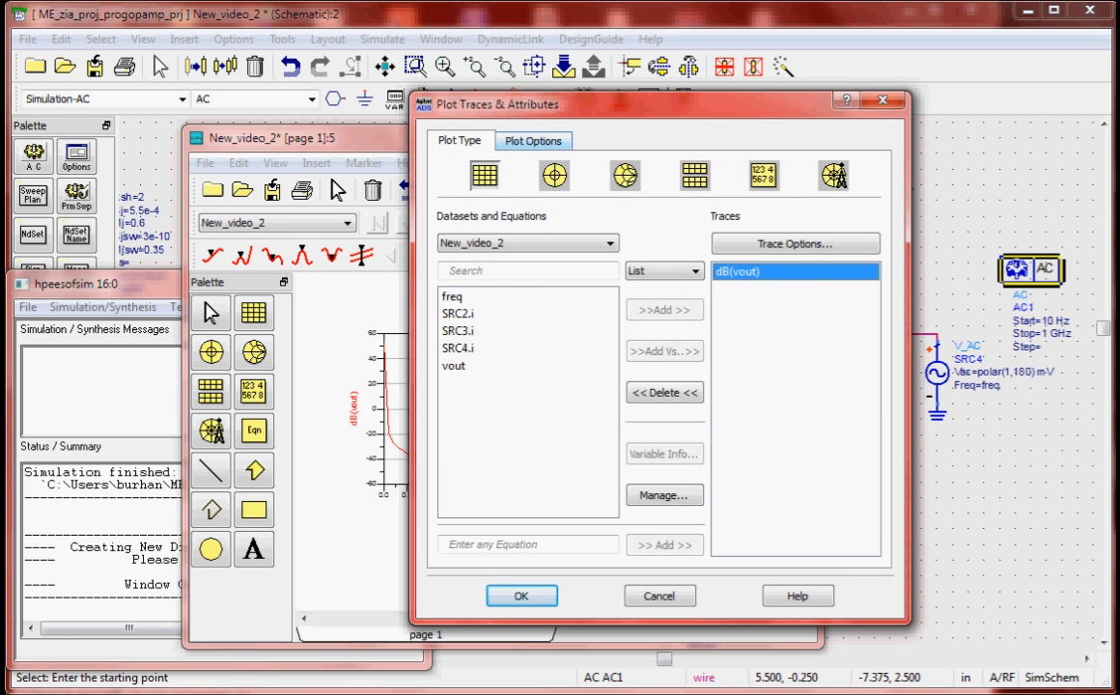
Change the X axis of the dB(vout) plot to a logarithmic scale
left_click(533, 141)
left_click(518, 298)
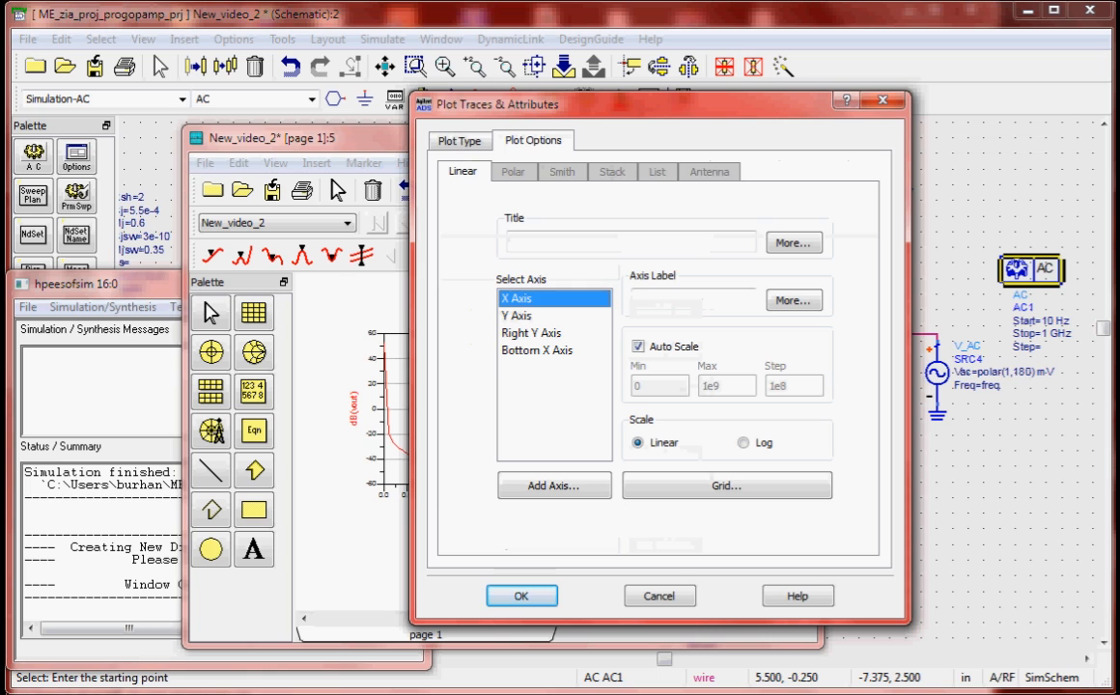
left_click(743, 442)
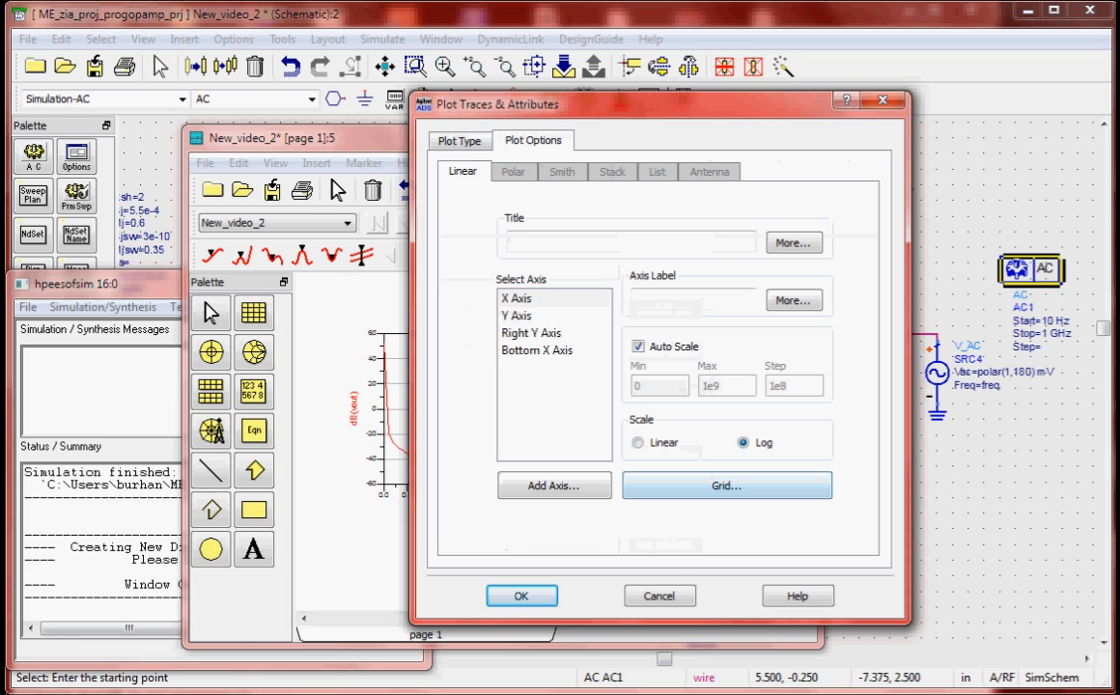
left_click(521, 595)
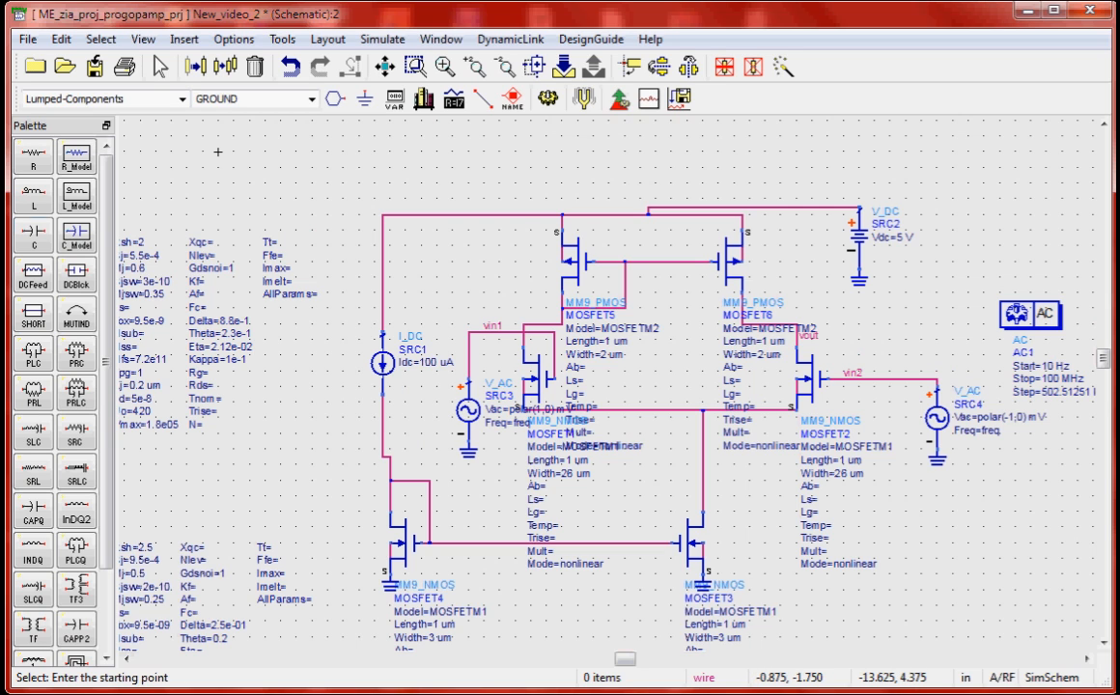
Place a horizontal lumped capacitor in the schematic and move it next to the vout node at MOSFET2's drain
left_click(34, 233)
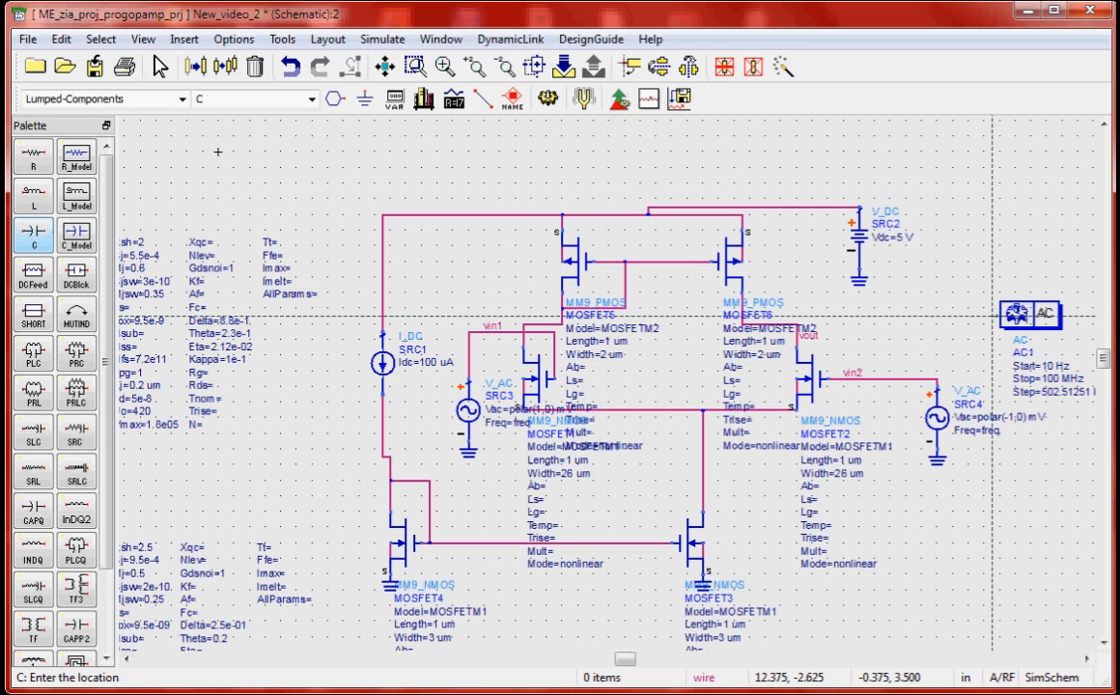
left_click(891, 340)
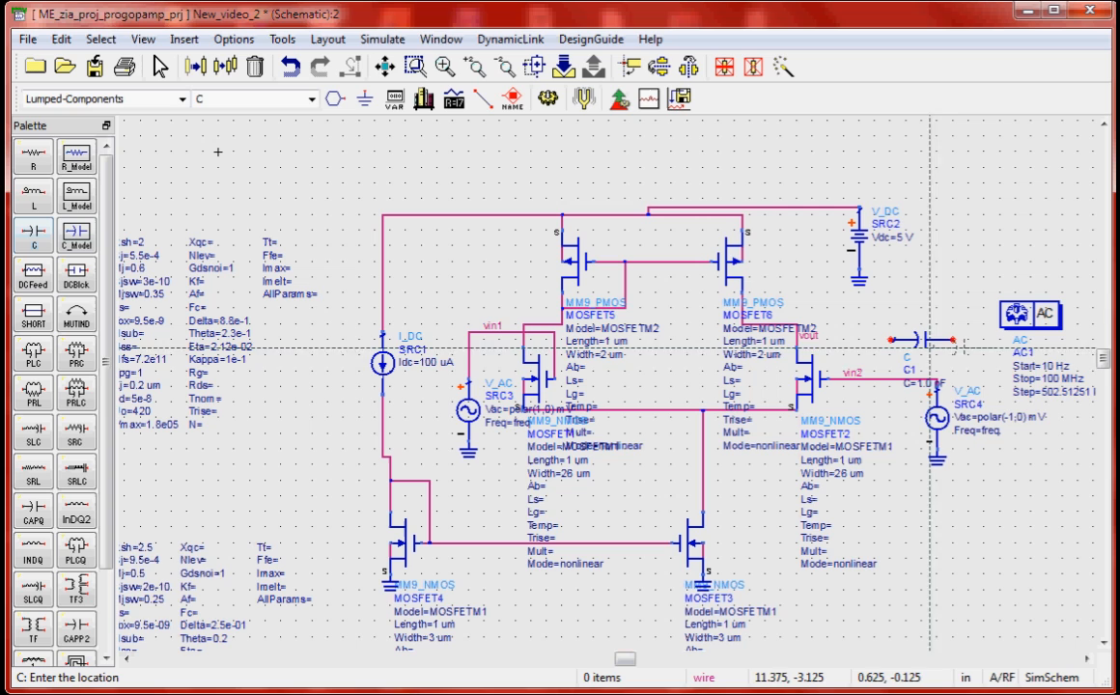
key("Escape")
left_click(923, 340)
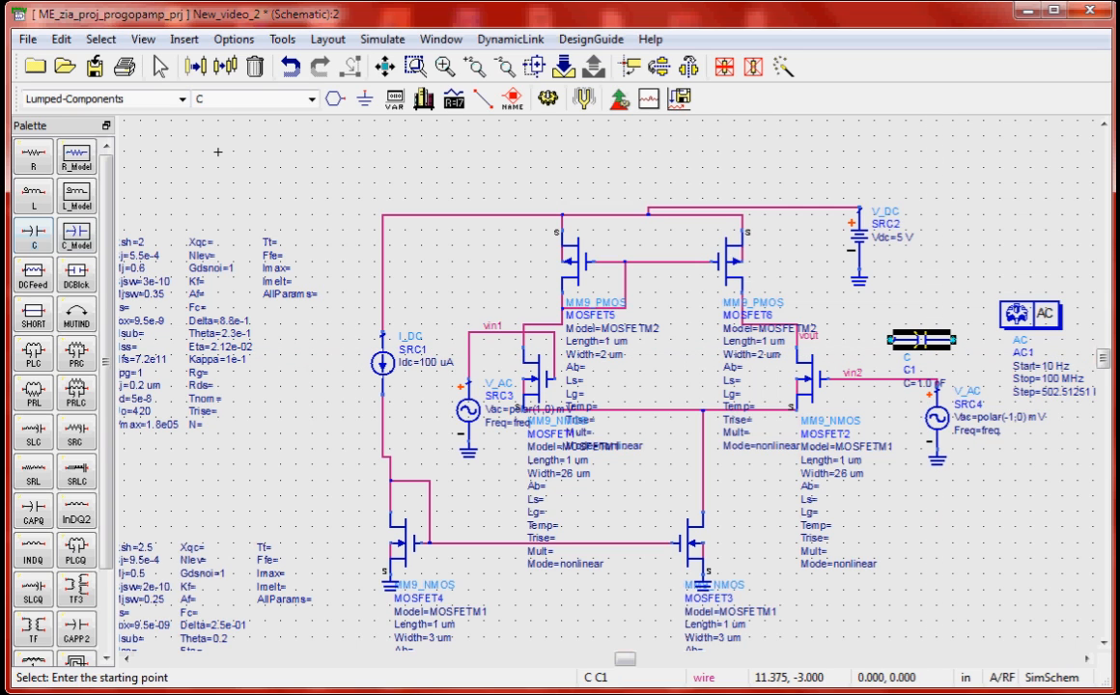
left_click_drag(922, 340, 860, 340)
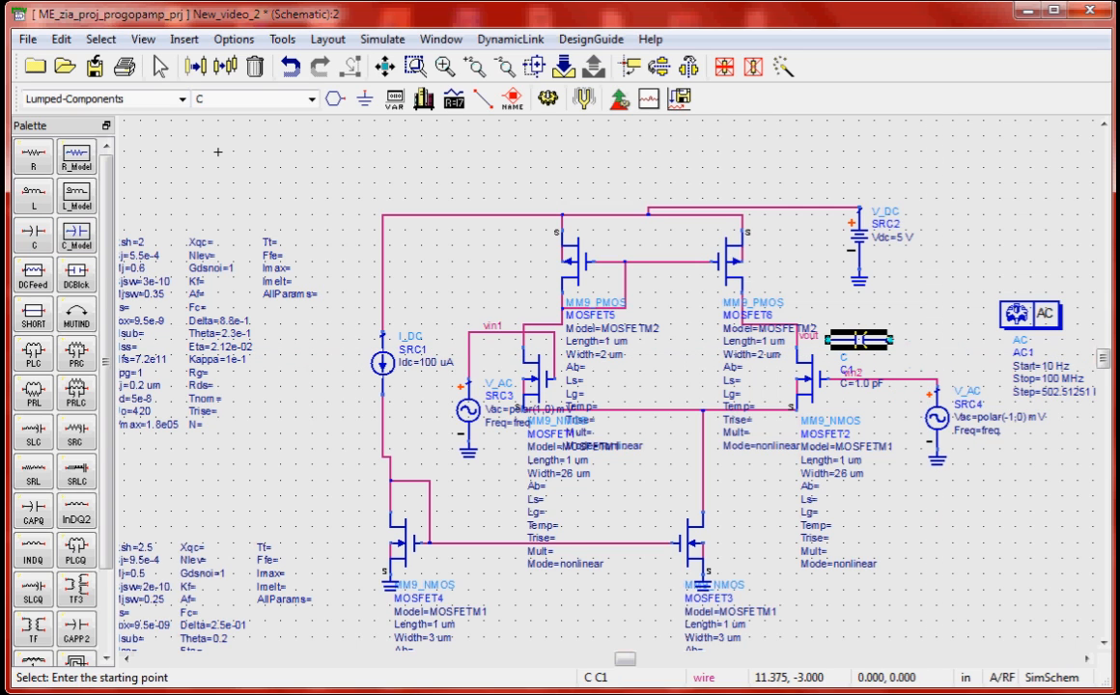
left_click(928, 339)
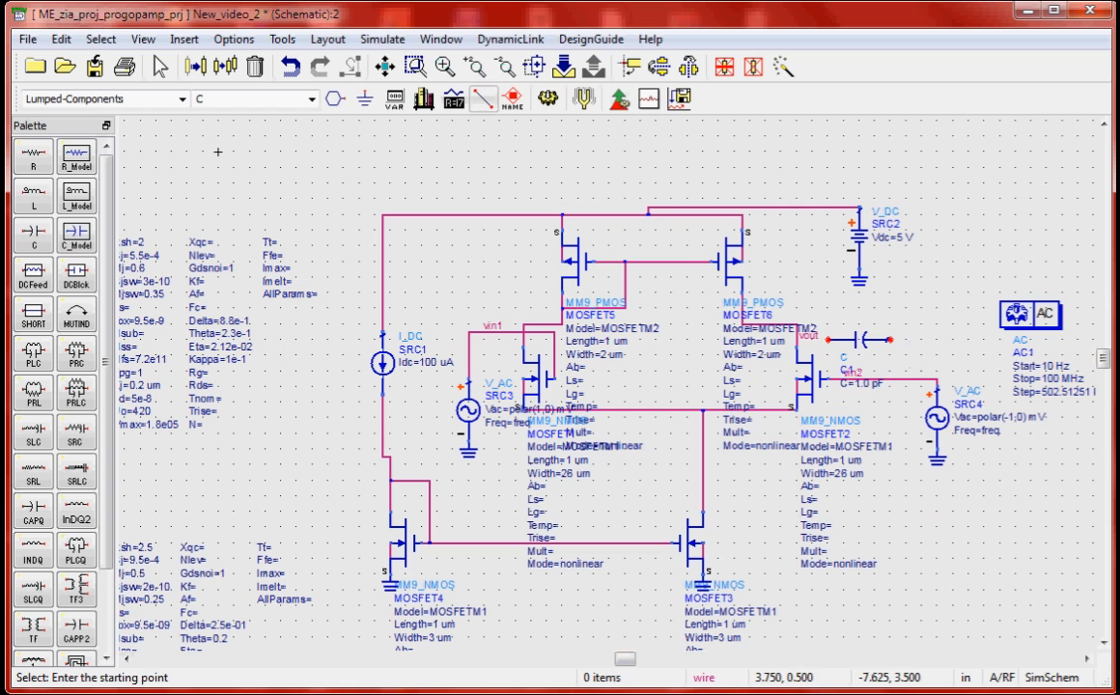
Wire the capacitor to the vout node and add a ground at its free end
left_click(483, 98)
left_click(798, 348)
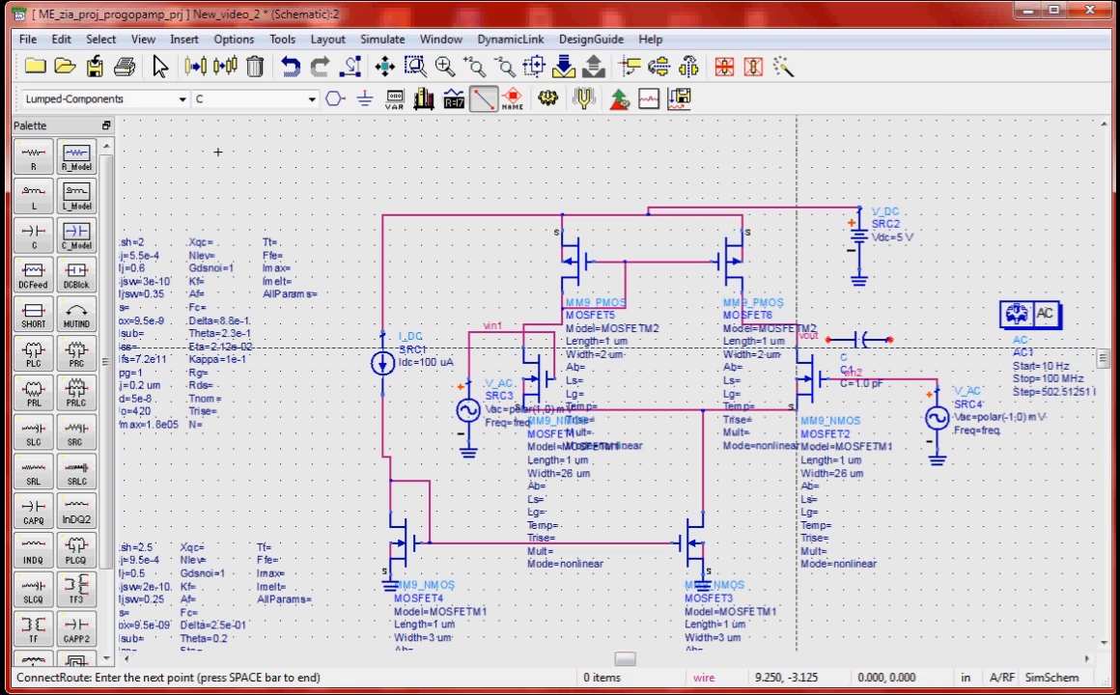
left_click(829, 340)
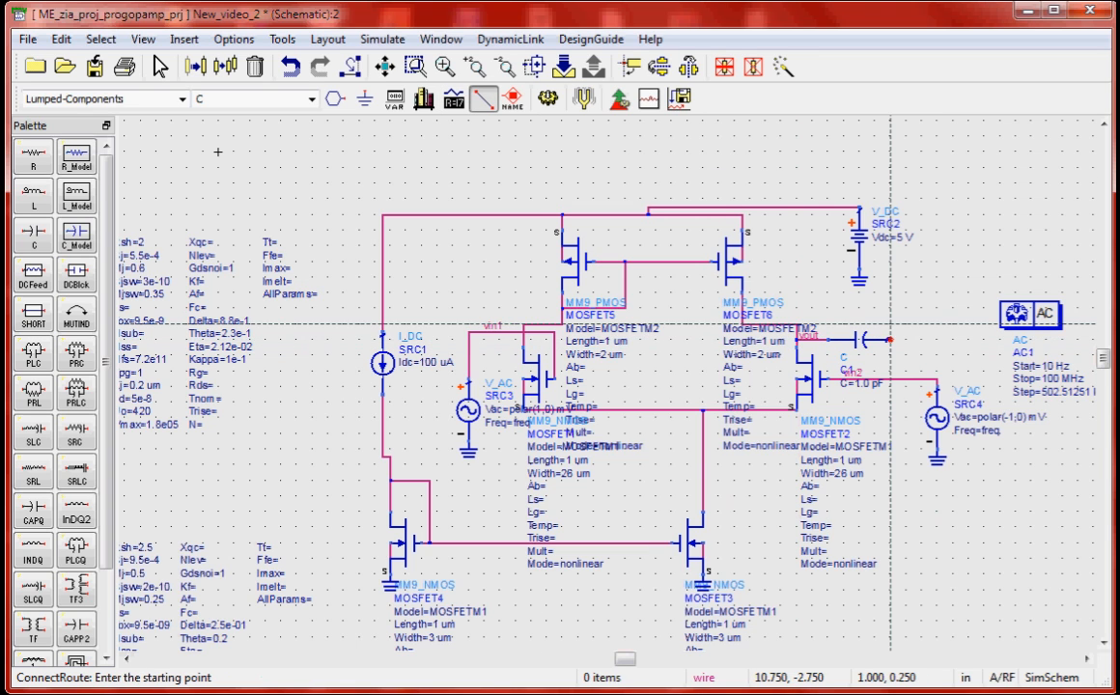
key("Escape")
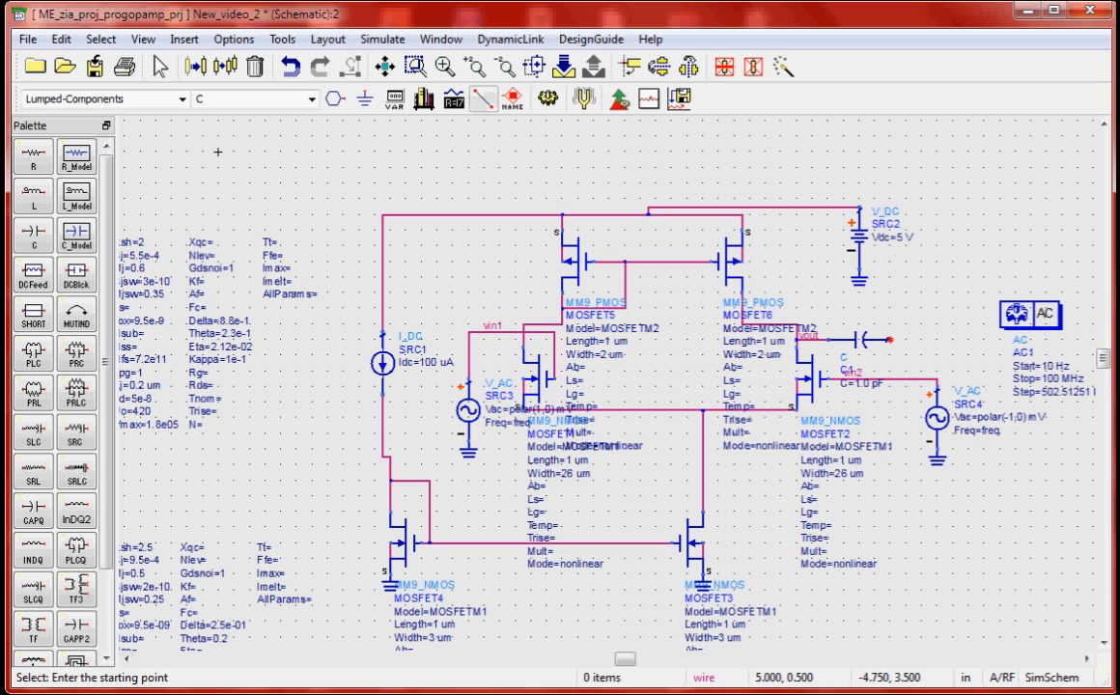
left_click(365, 99)
left_click(889, 340)
key("Escape")
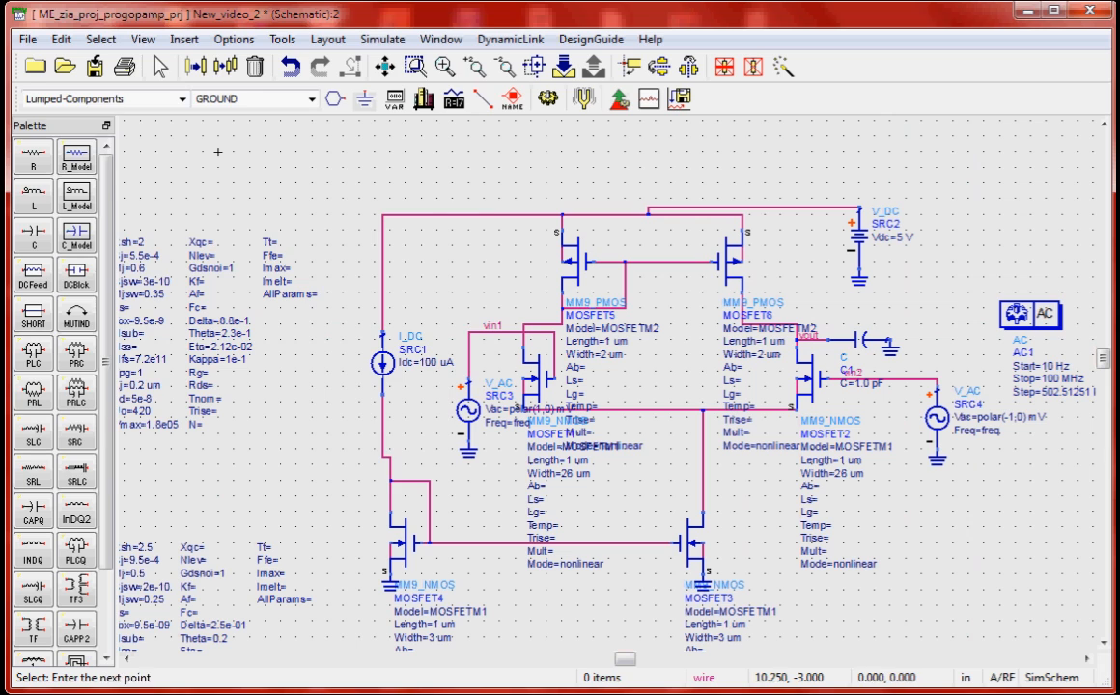
Set the output capacitor to 10 pF and rerun the AC simulation to view the updated frequency response
double_click(860, 340)
type("10")
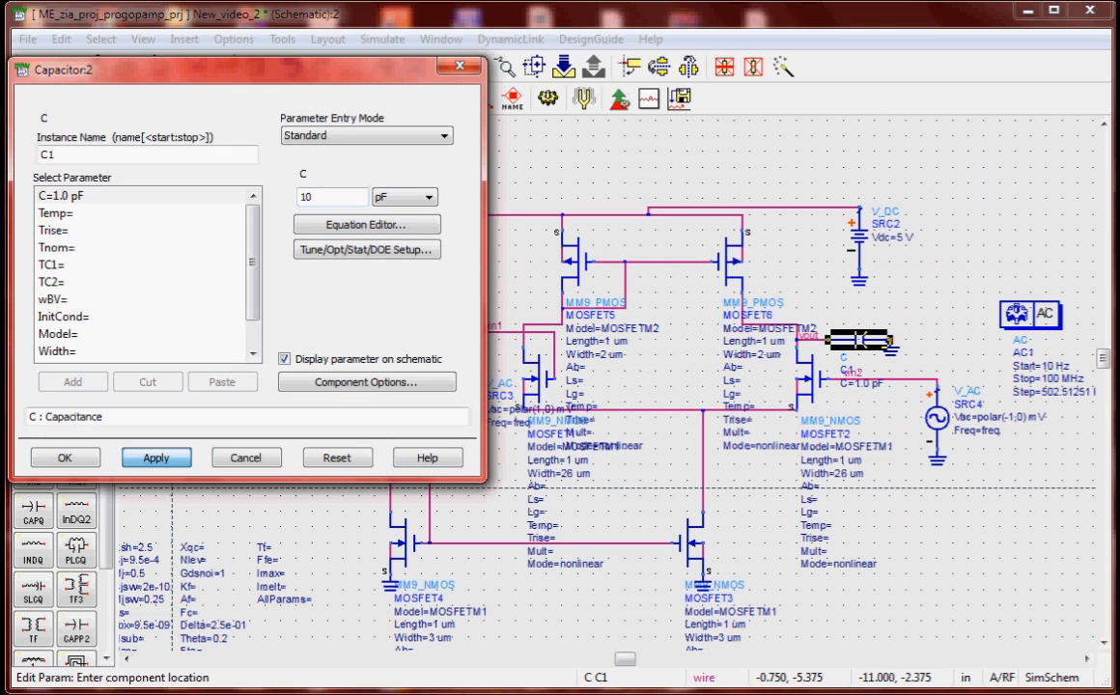
left_click(157, 459)
left_click(65, 459)
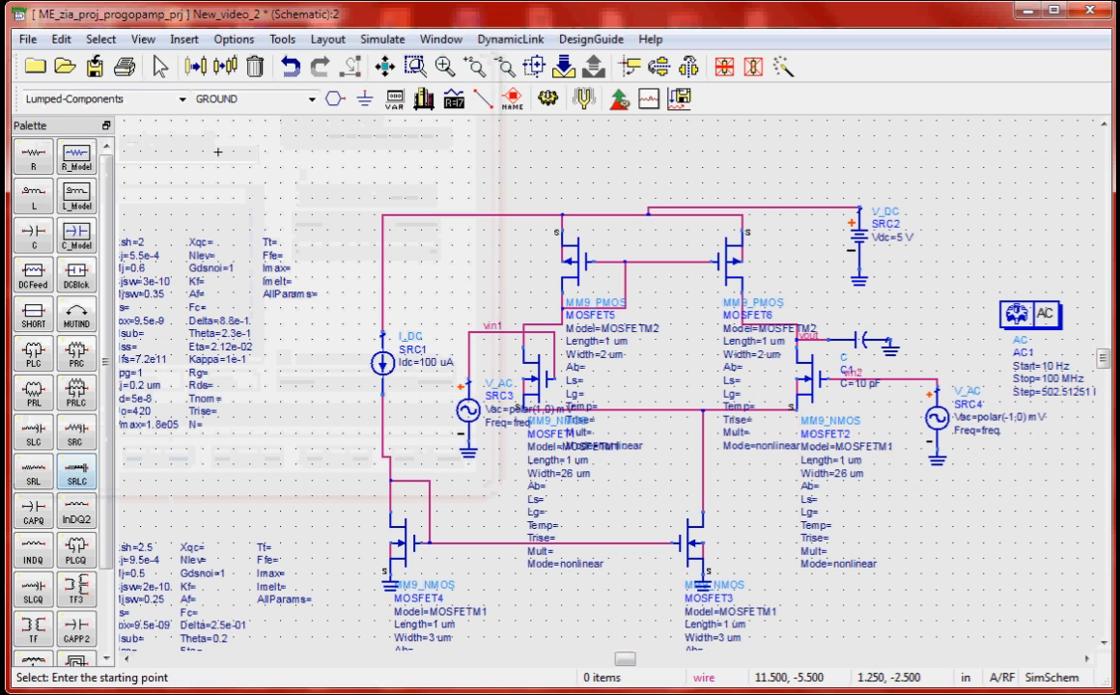
key("F7")
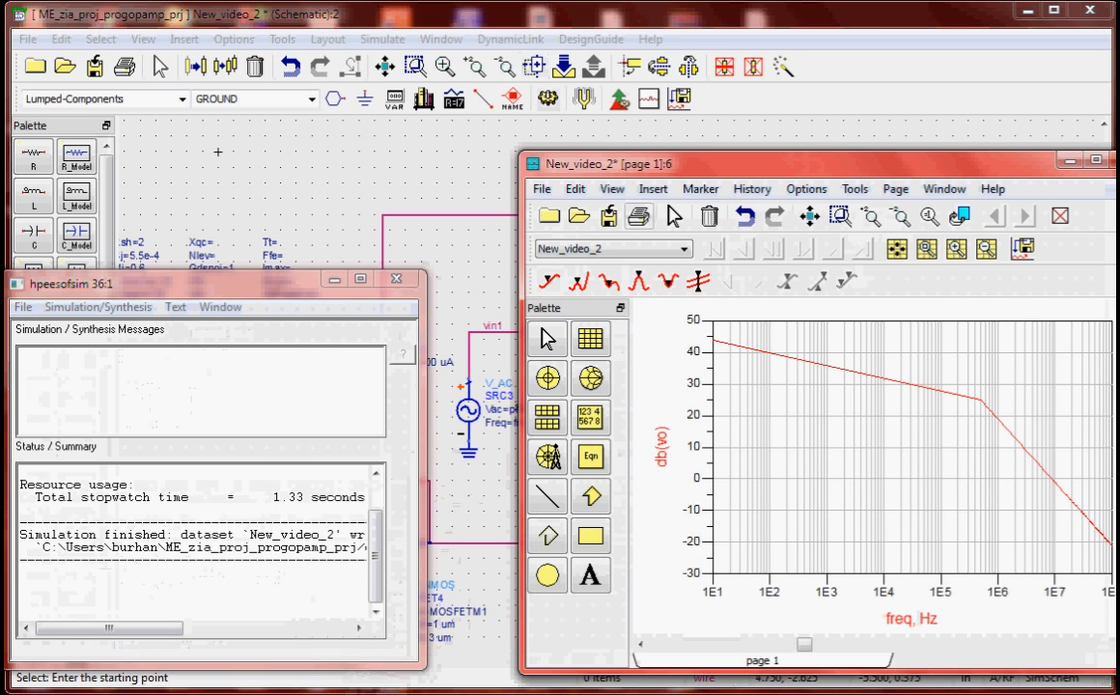
left_click_drag(787, 163, 640, 75)
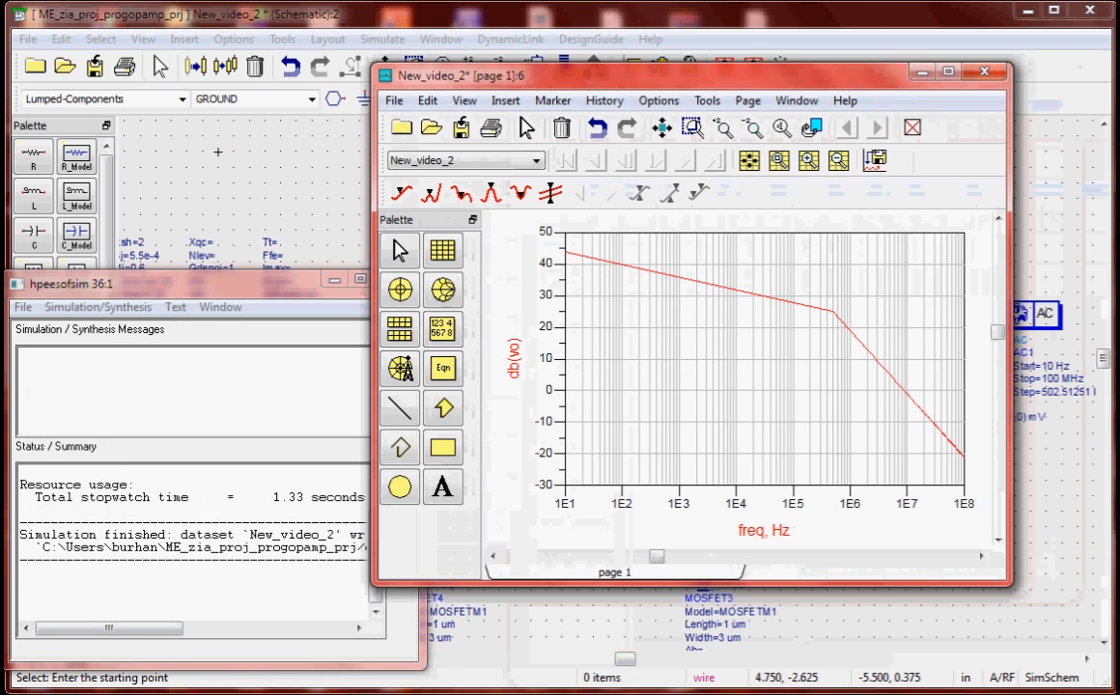